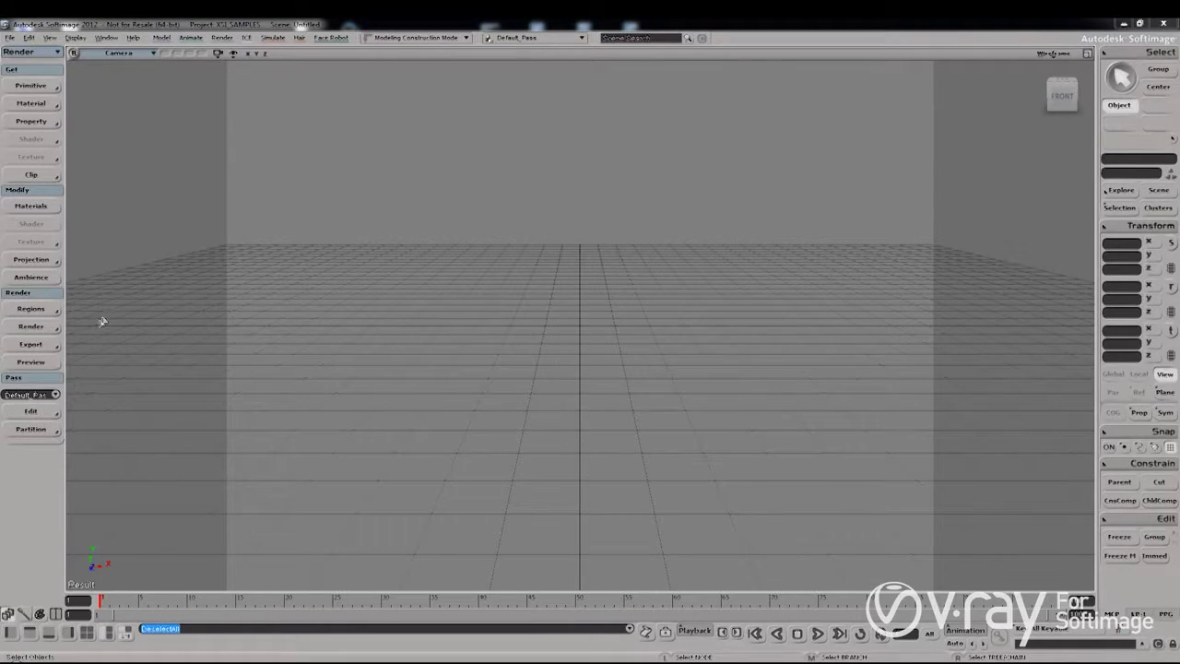
# - Open the scene render options to check the scene renderer setting, and close them again
pyautogui.click(56, 336)
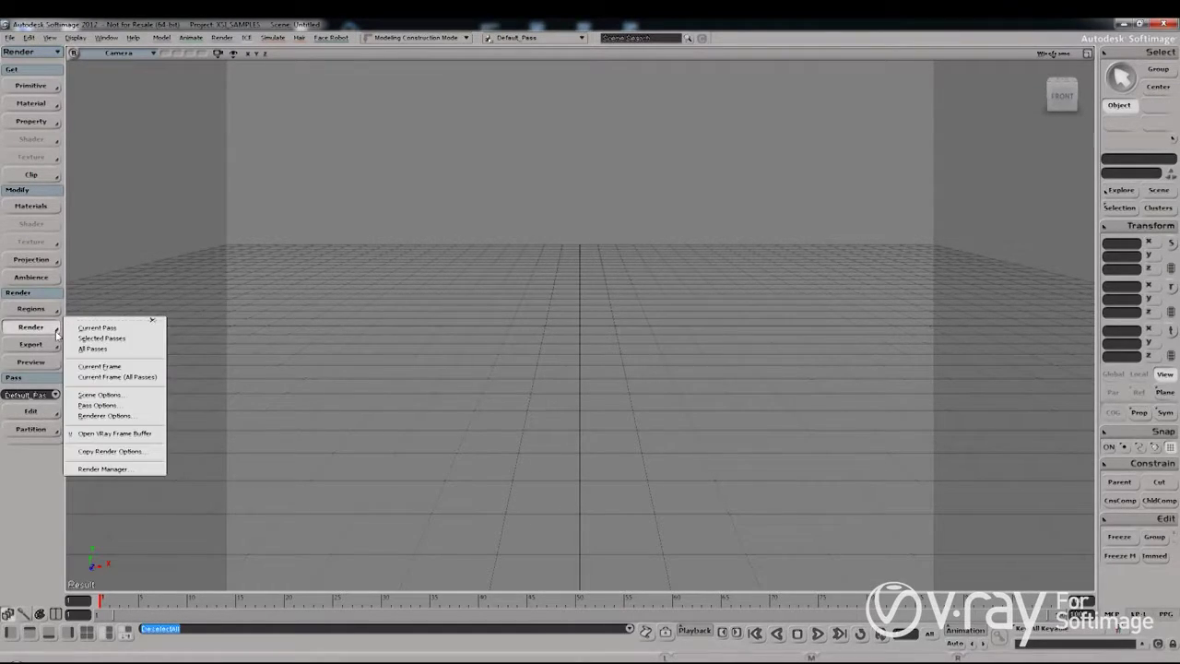
pyautogui.click(123, 396)
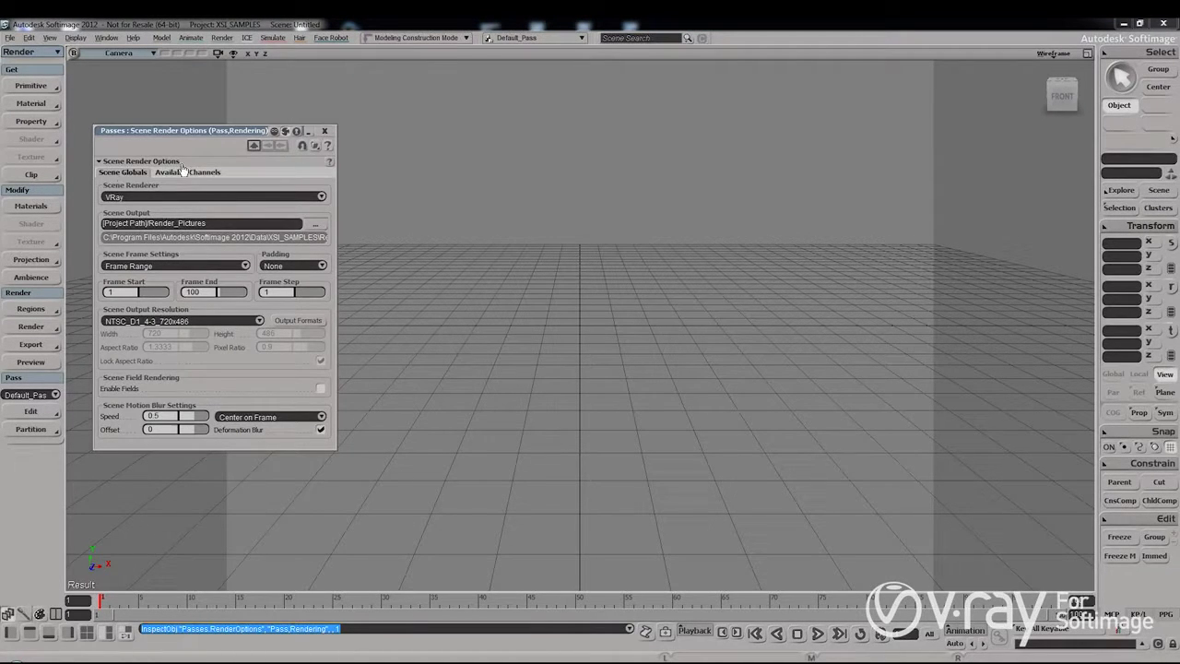
pyautogui.click(324, 132)
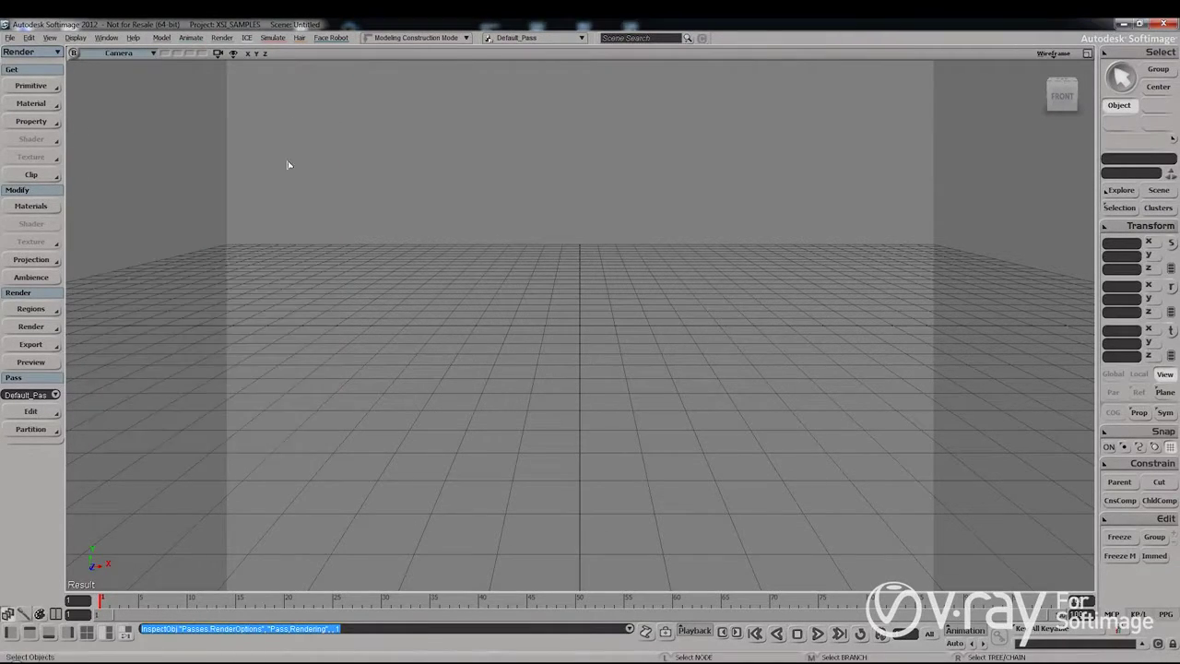
# - Open the V-Ray renderer options, reposition their window and show the Output settings
pyautogui.click(54, 327)
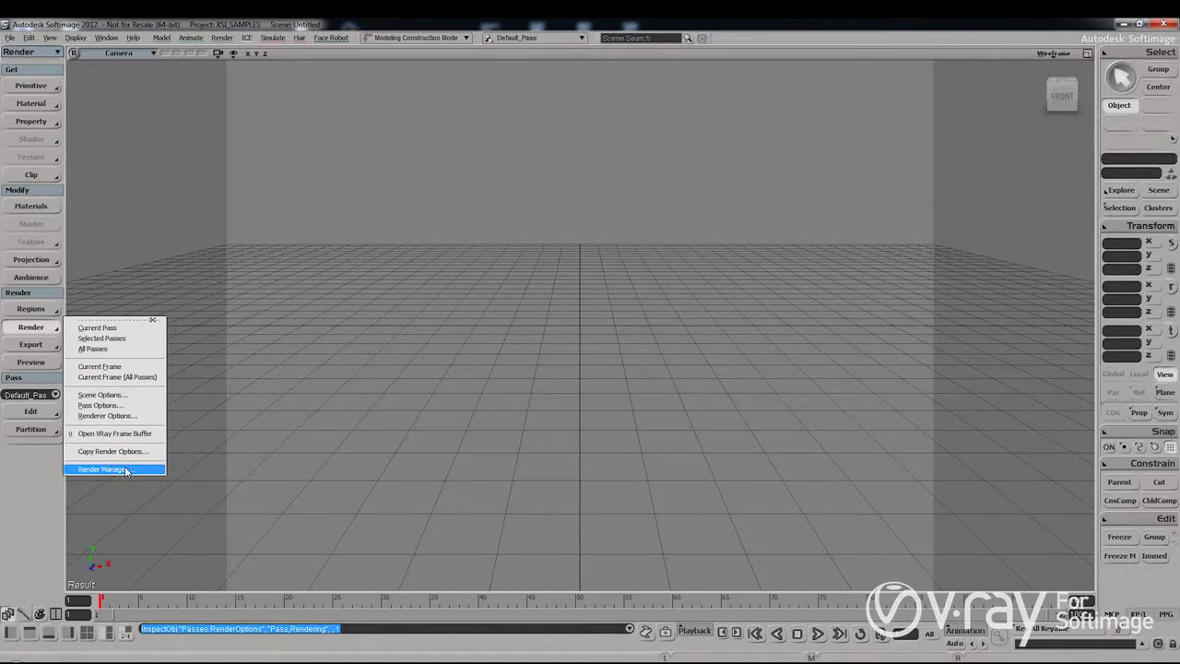
pyautogui.click(115, 415)
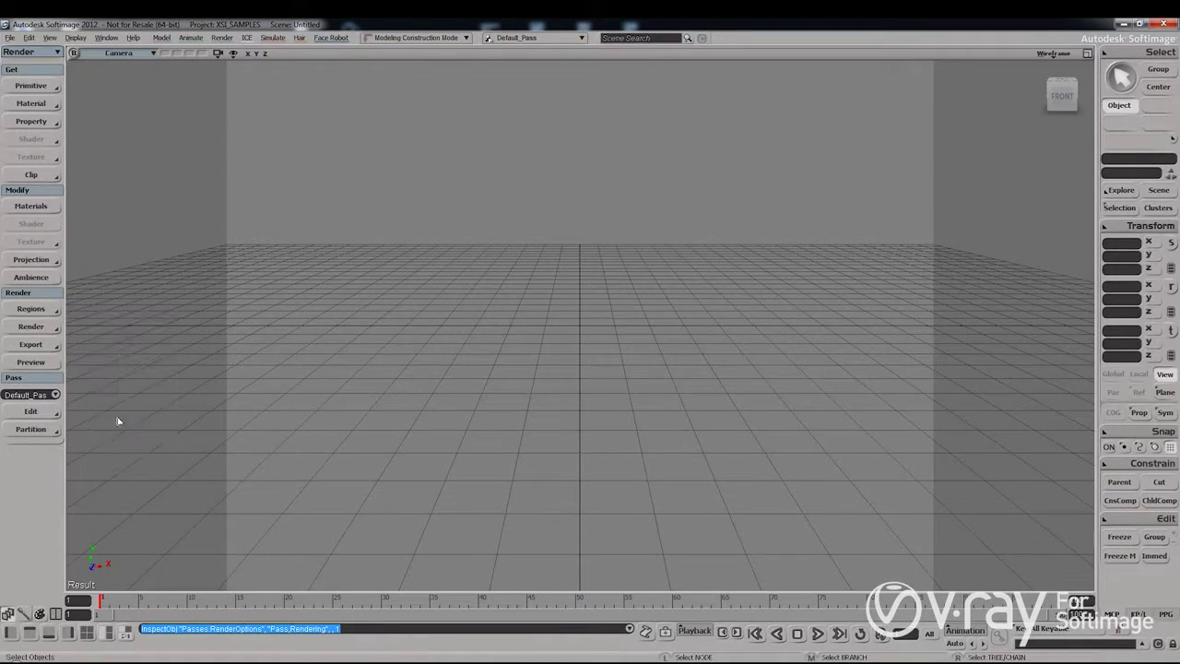
pyautogui.moveTo(168, 132); pyautogui.dragTo(372, 159)
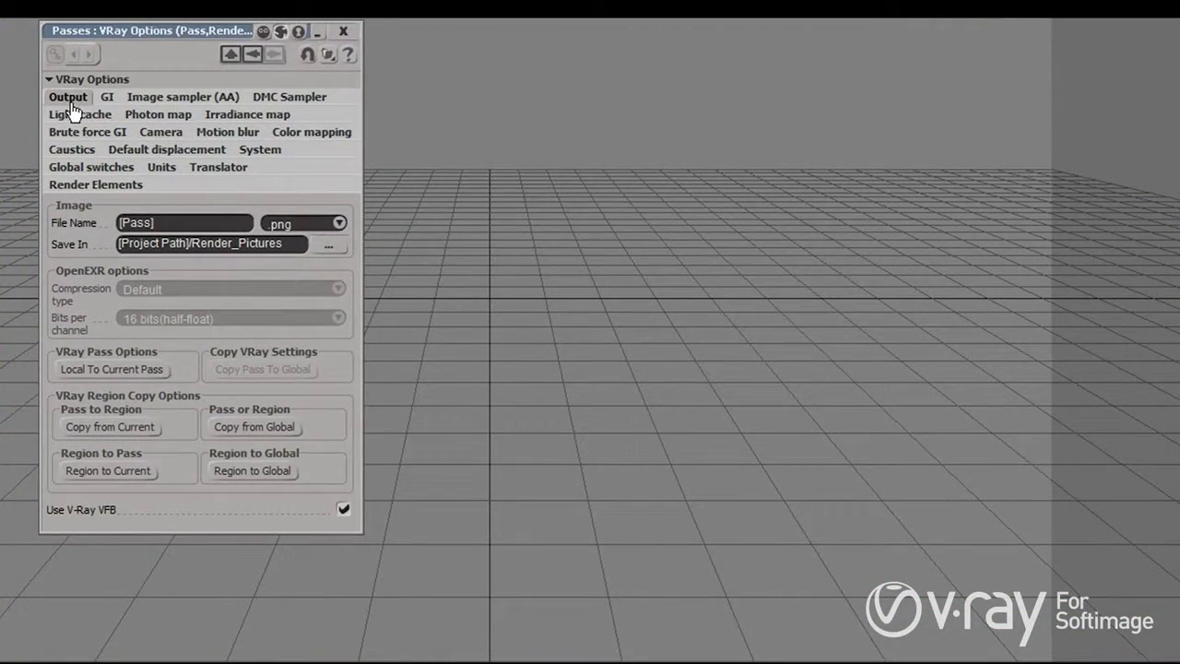
pyautogui.click(68, 100)
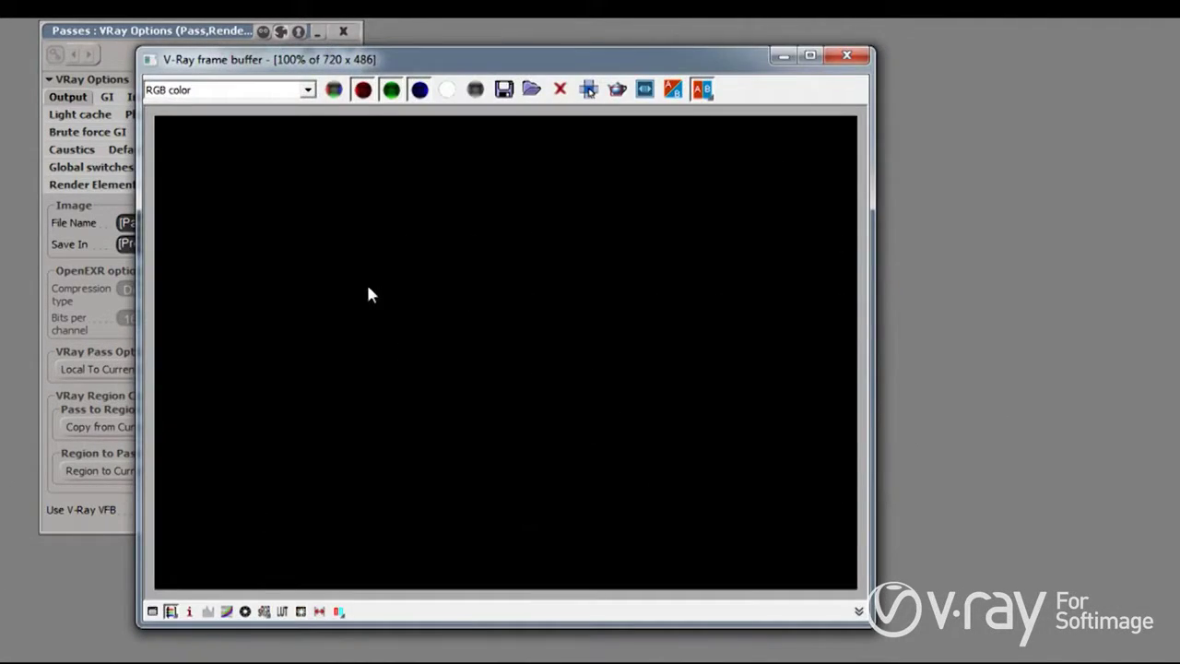
# - Open the color corrections of the V-Ray frame buffer and arrange both windows side by side
pyautogui.moveTo(314, 61); pyautogui.dragTo(332, 64)
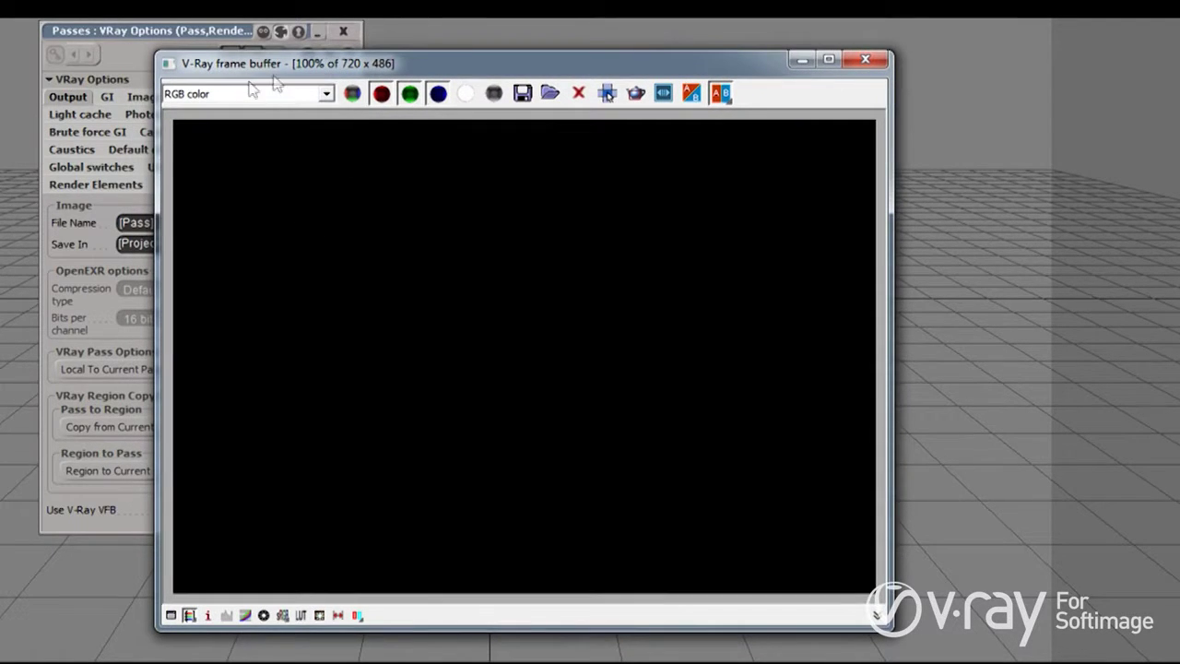
pyautogui.moveTo(474, 67); pyautogui.dragTo(709, 109)
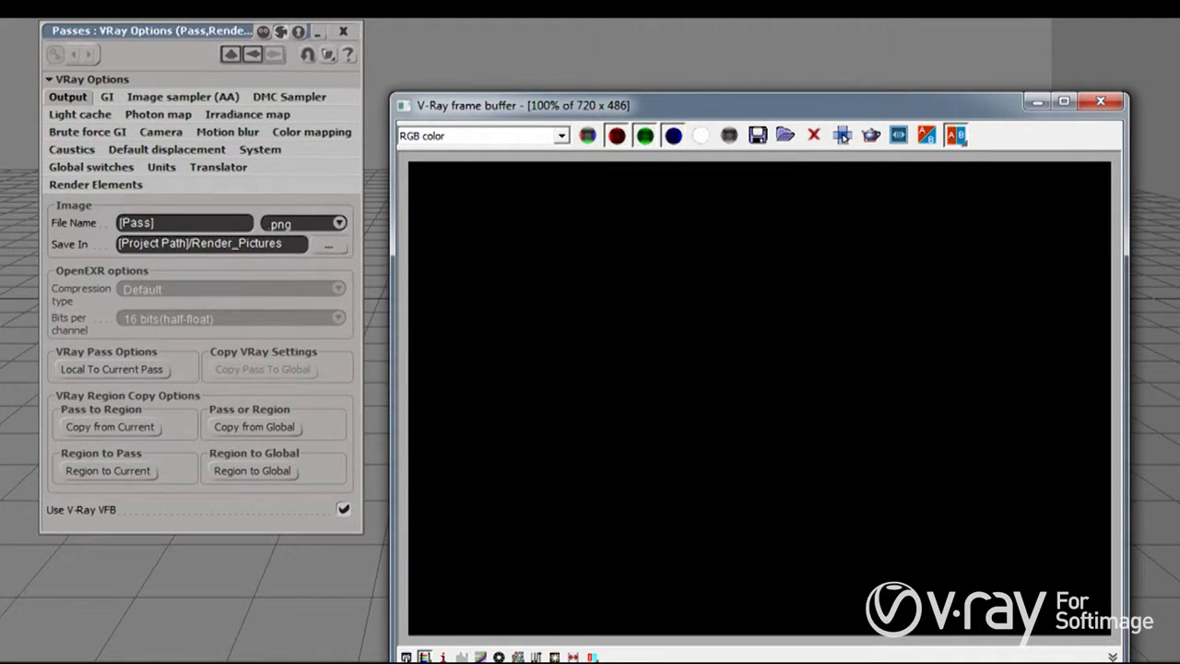
pyautogui.click(843, 136)
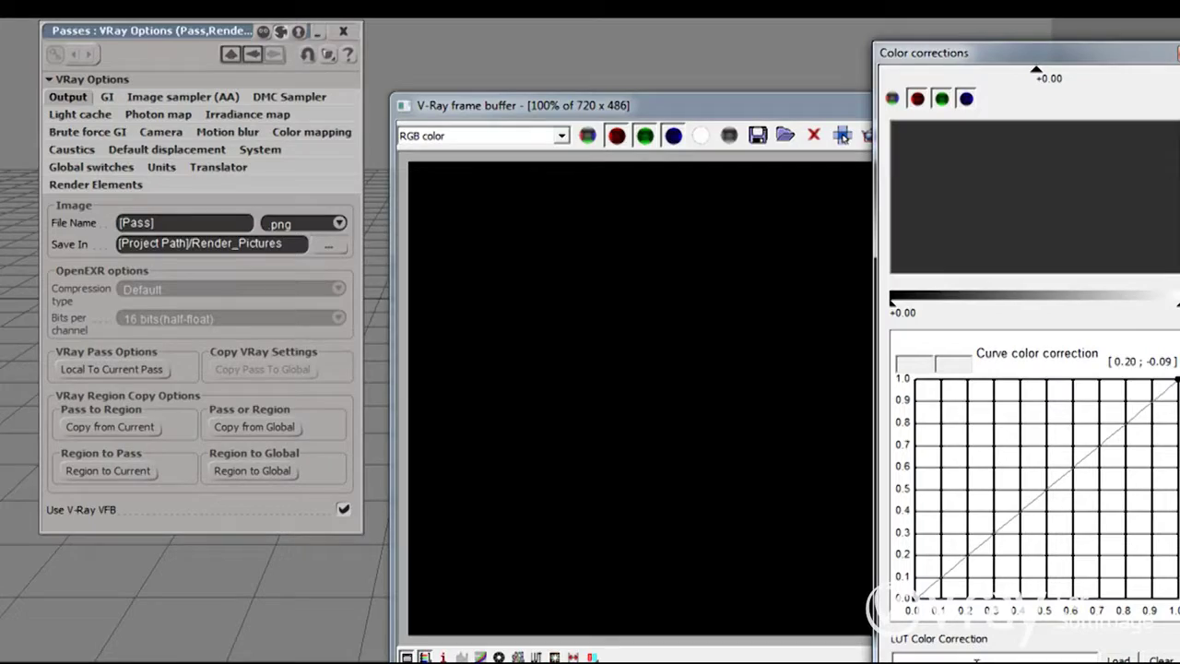
pyautogui.moveTo(1035, 56); pyautogui.dragTo(1179, 46)
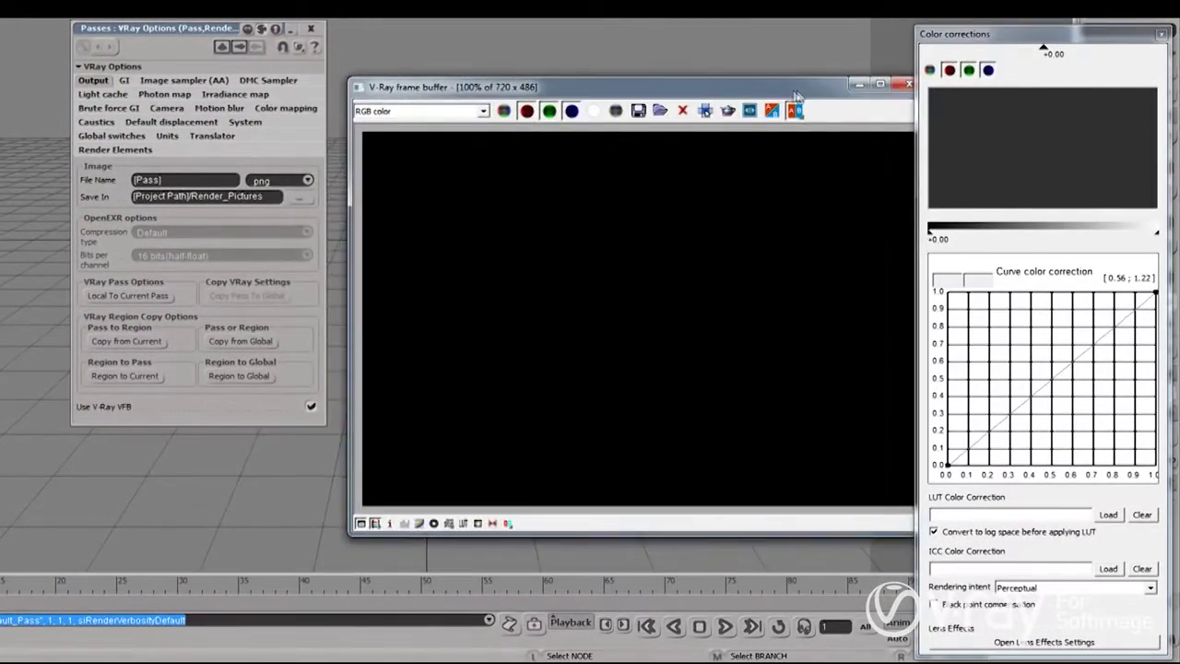
pyautogui.moveTo(800, 113); pyautogui.dragTo(717, 83)
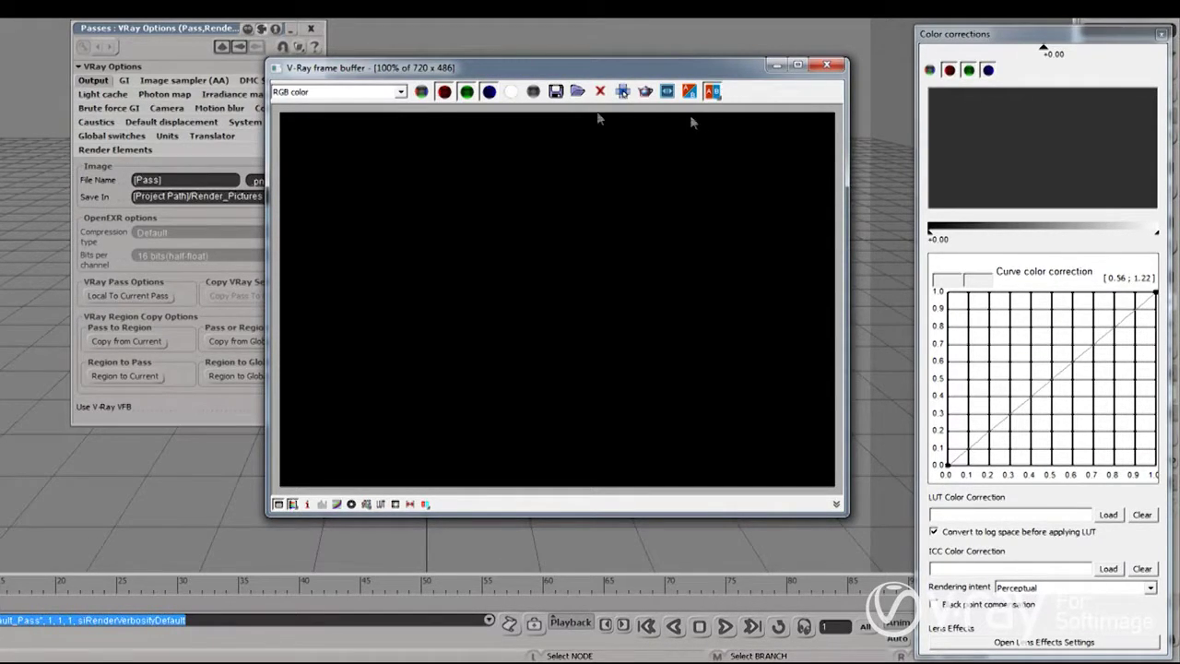
# - Look through the frame buffer's channel list, link the frame buffer to PDPlayer and exit the player
pyautogui.click(322, 92)
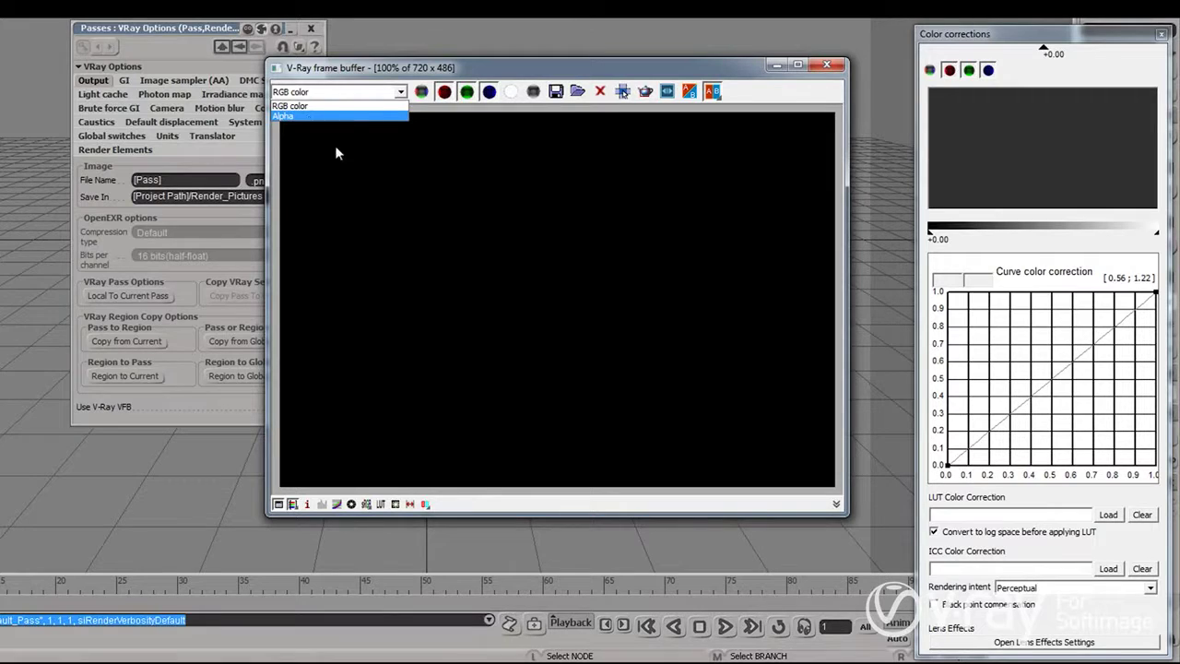
pyautogui.click(391, 129)
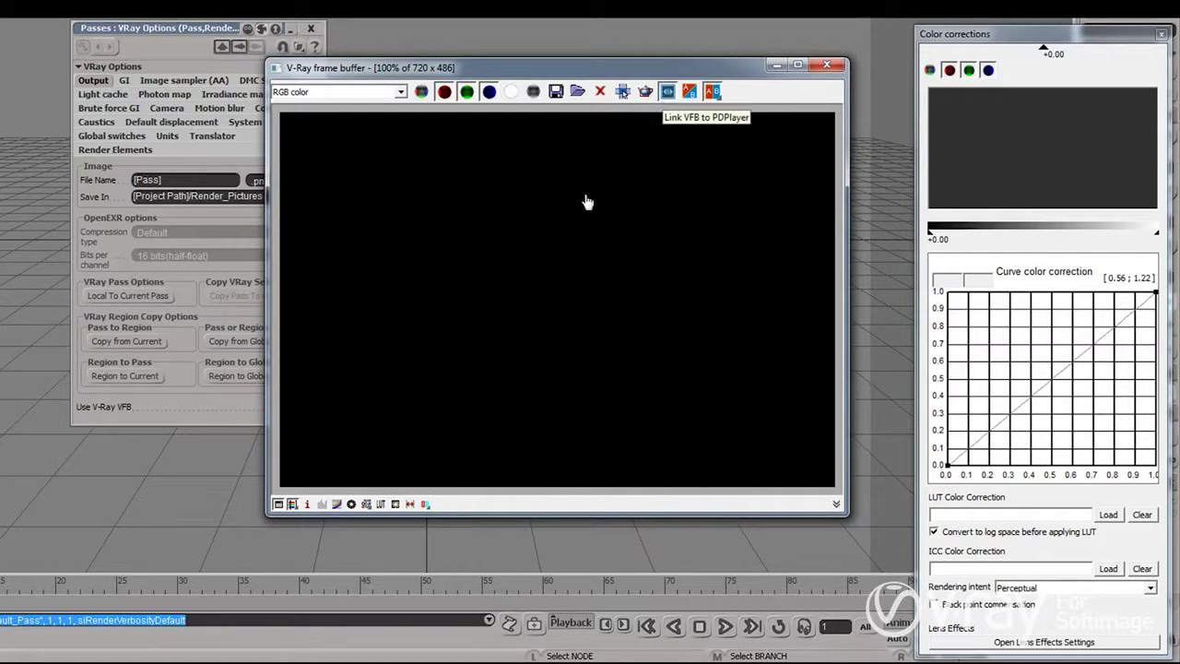
pyautogui.click(667, 92)
pyautogui.press('Escape')
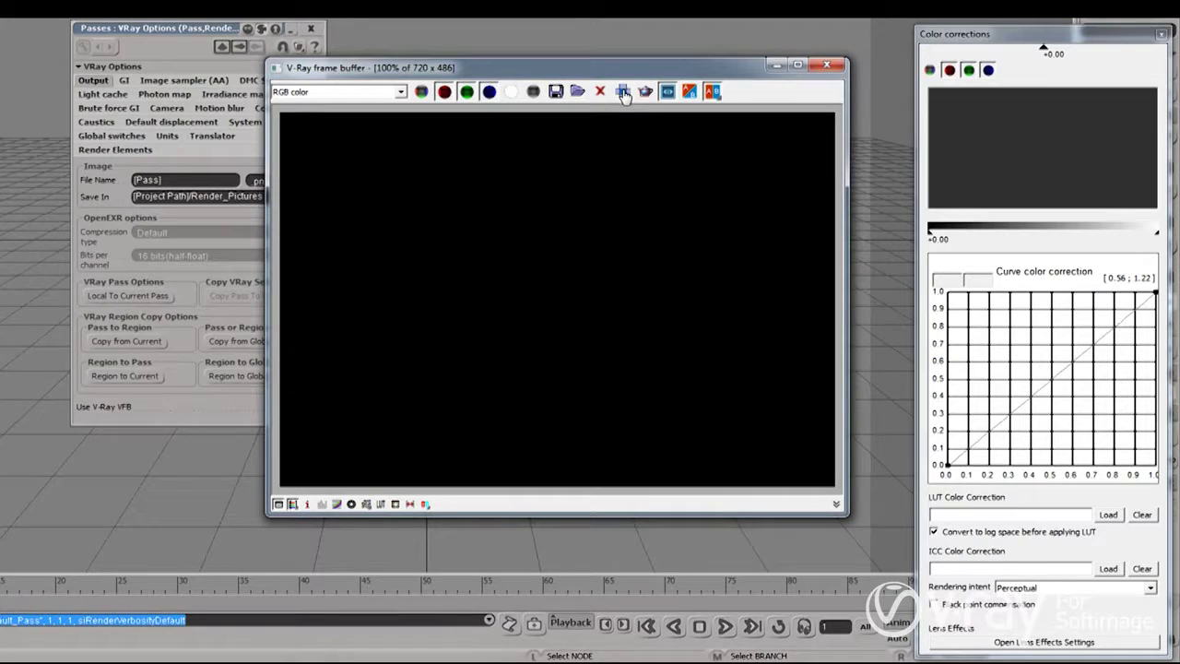
pyautogui.click(666, 92)
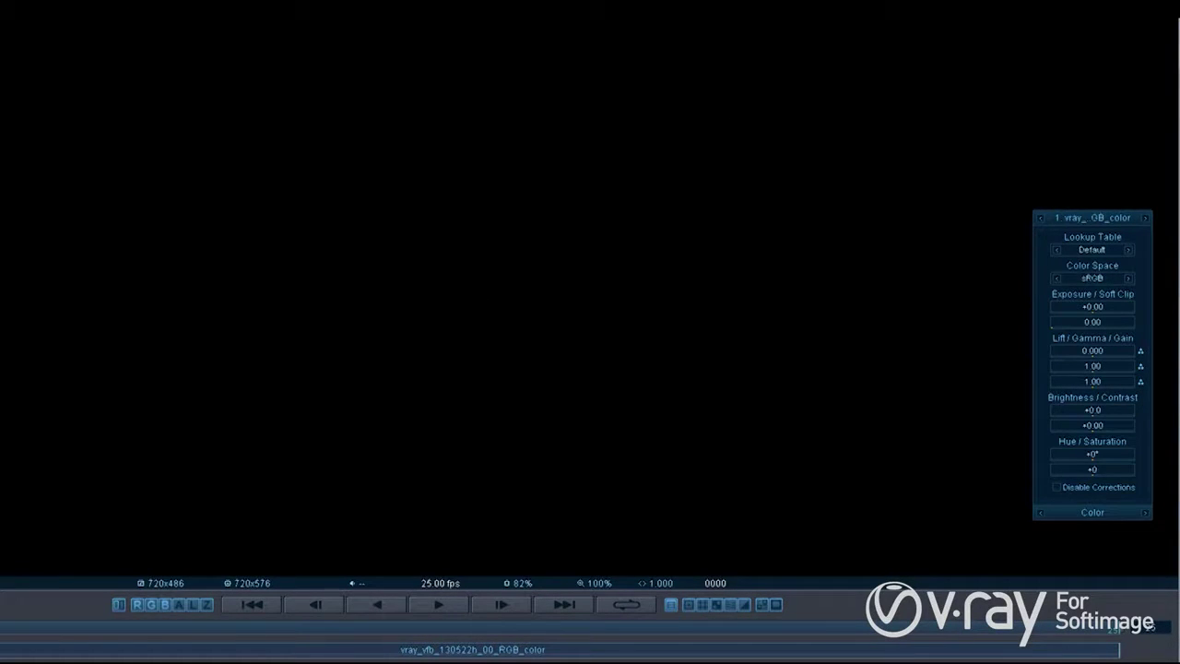
pyautogui.press('Escape')
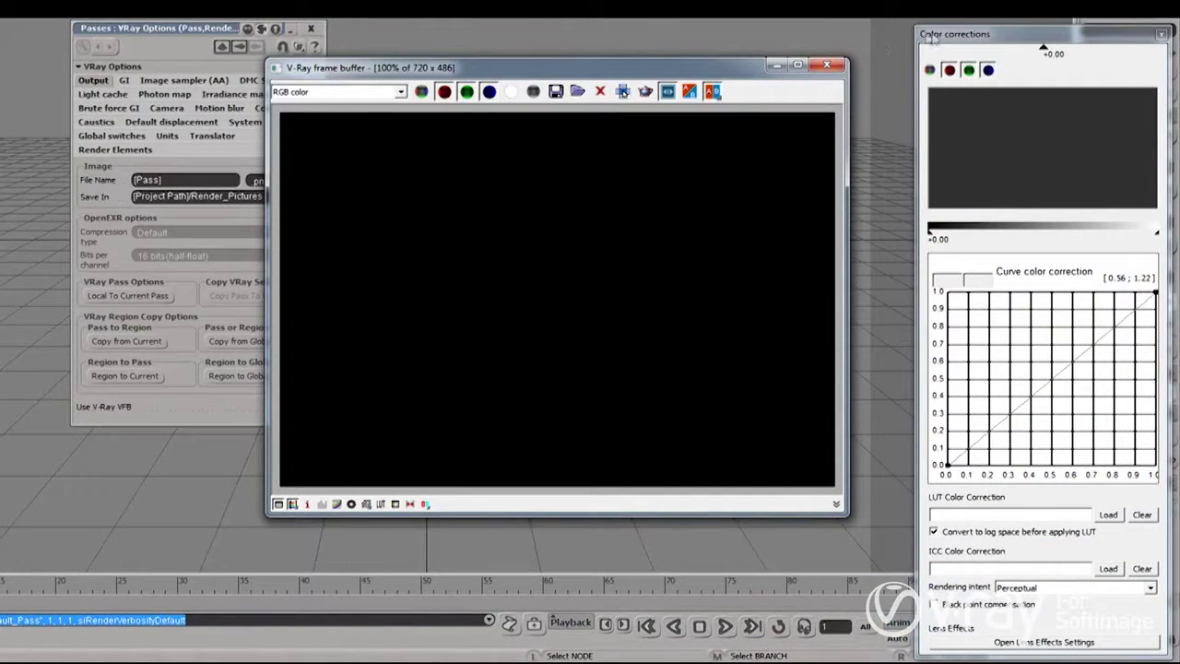
# - Close the V-Ray frame buffer and turn on GI in the V-Ray options
pyautogui.click(829, 66)
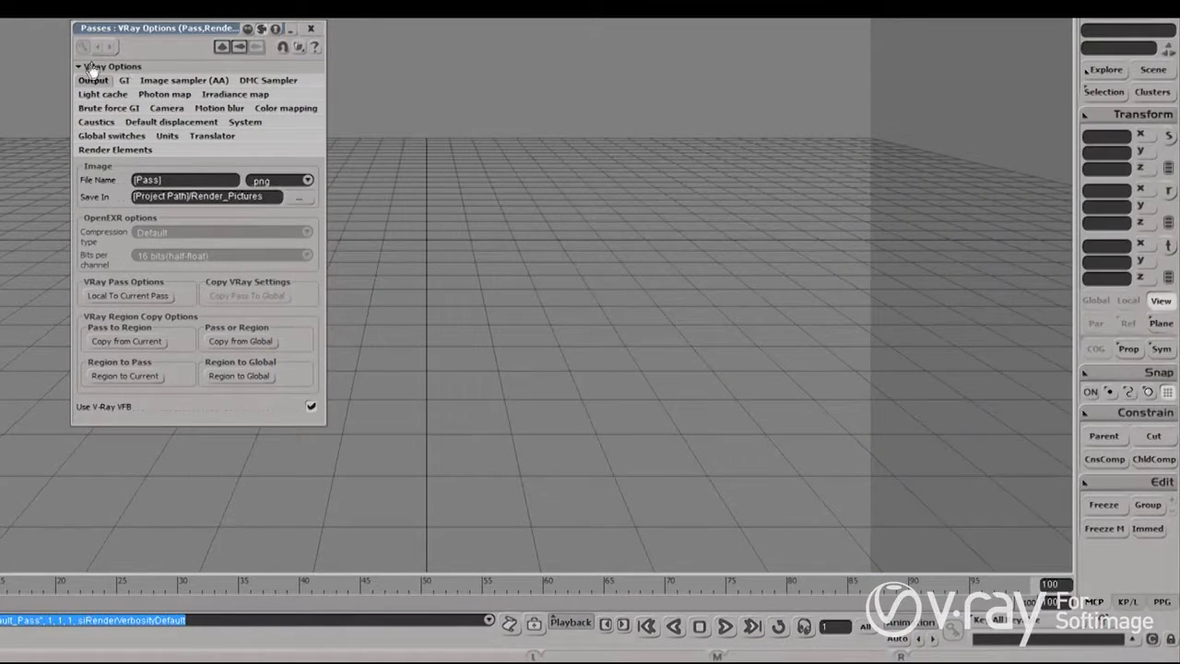
pyautogui.click(125, 82)
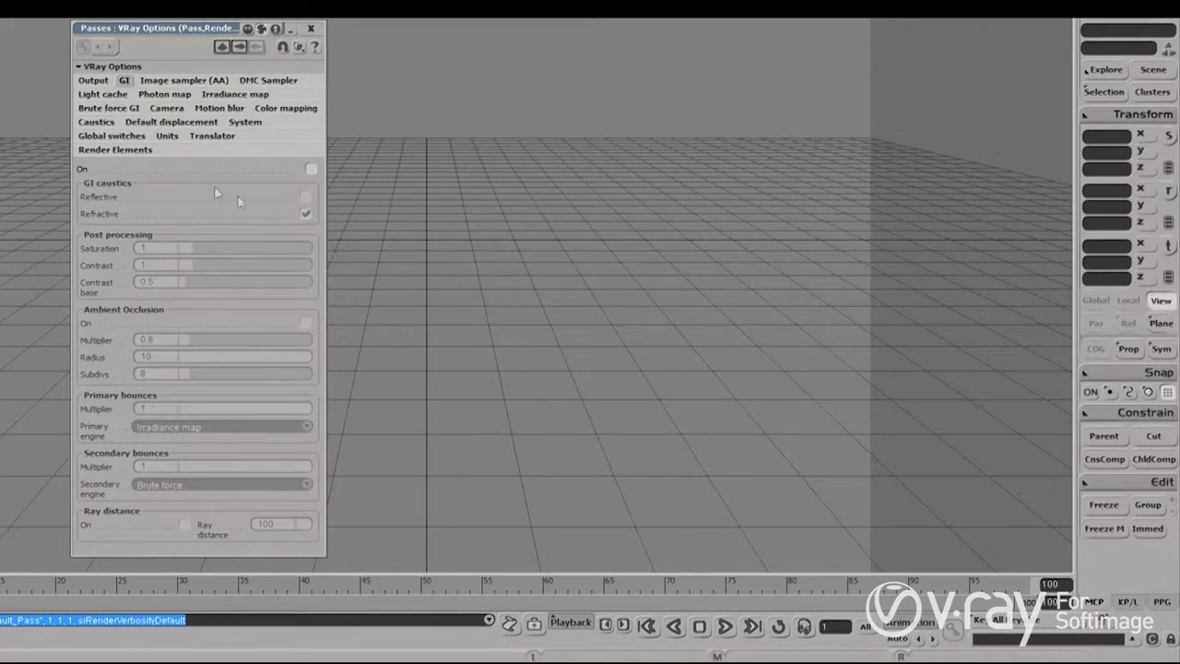
pyautogui.click(311, 172)
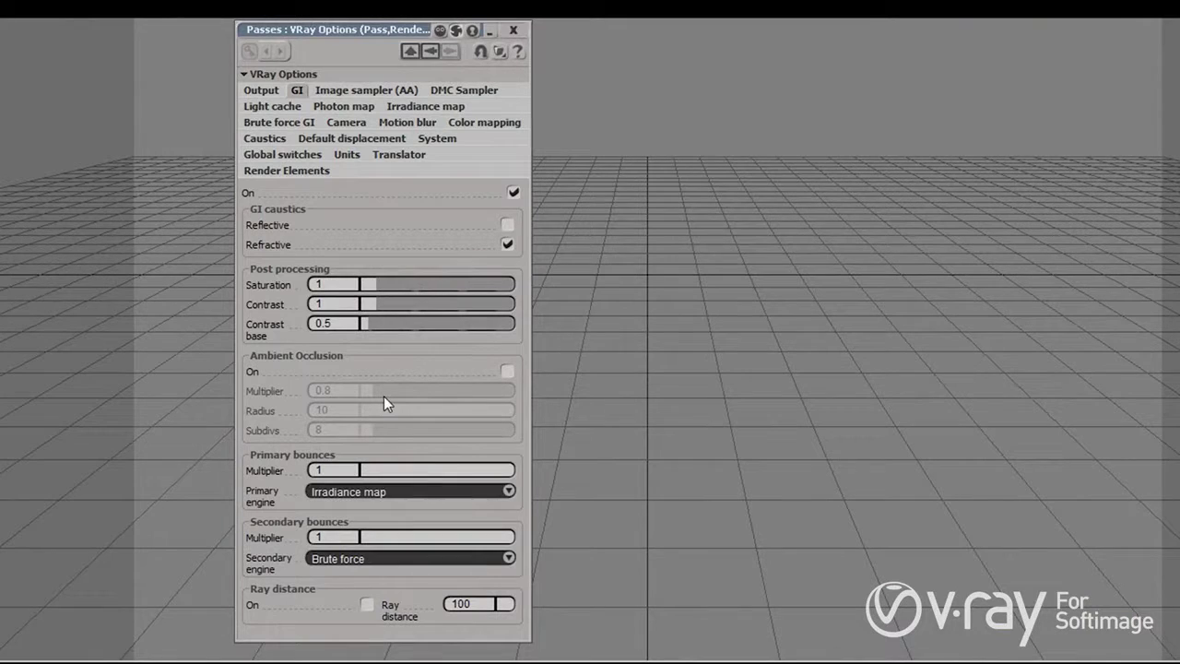
# - Set the primary bounces engine to Brute force and the secondary bounces engine to Light cache
pyautogui.click(375, 492)
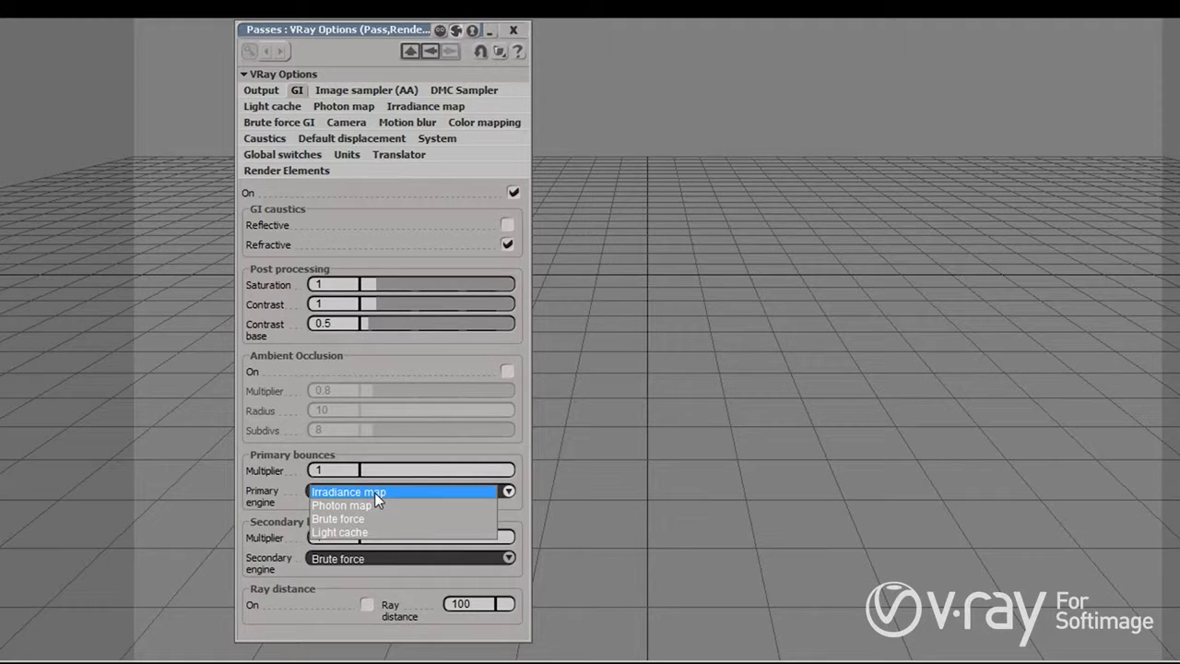
pyautogui.click(365, 519)
pyautogui.click(361, 559)
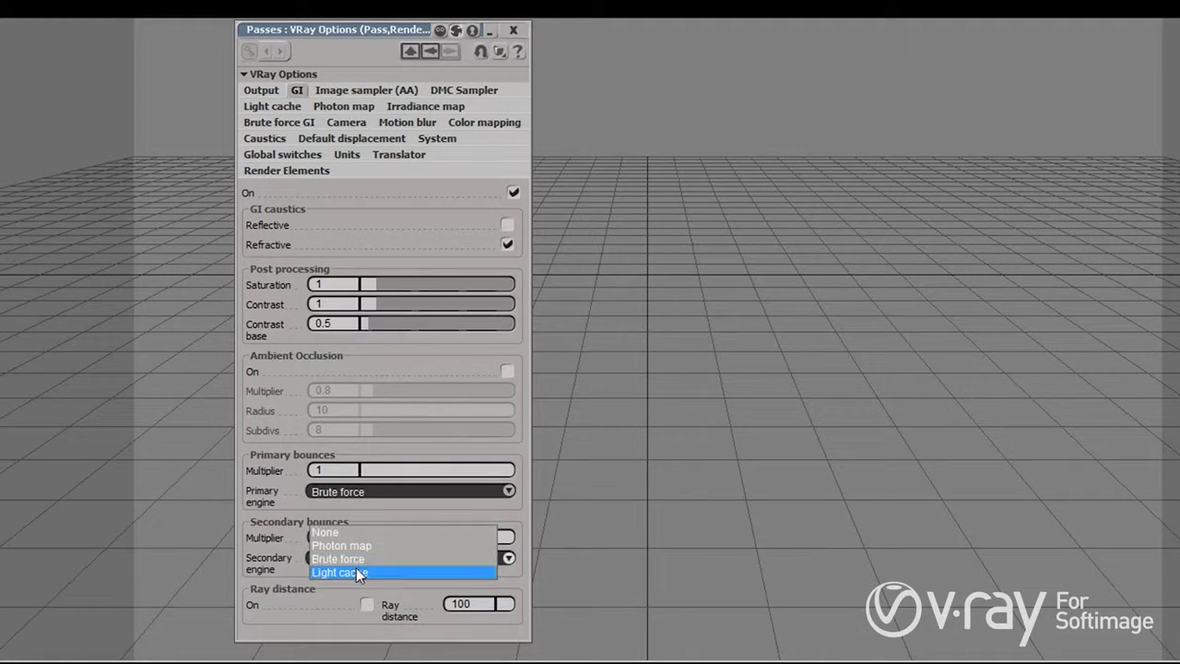
pyautogui.click(356, 572)
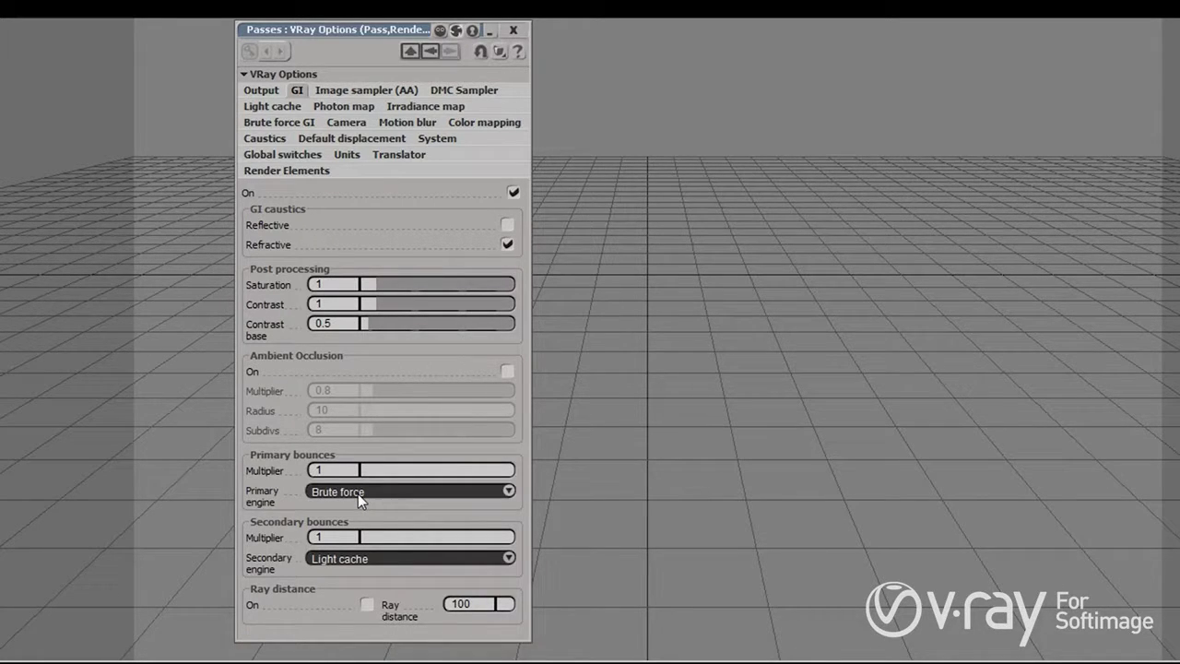
# - Set the primary bounces engine back to Irradiance map and the secondary bounces engine back to Brute force
pyautogui.click(388, 494)
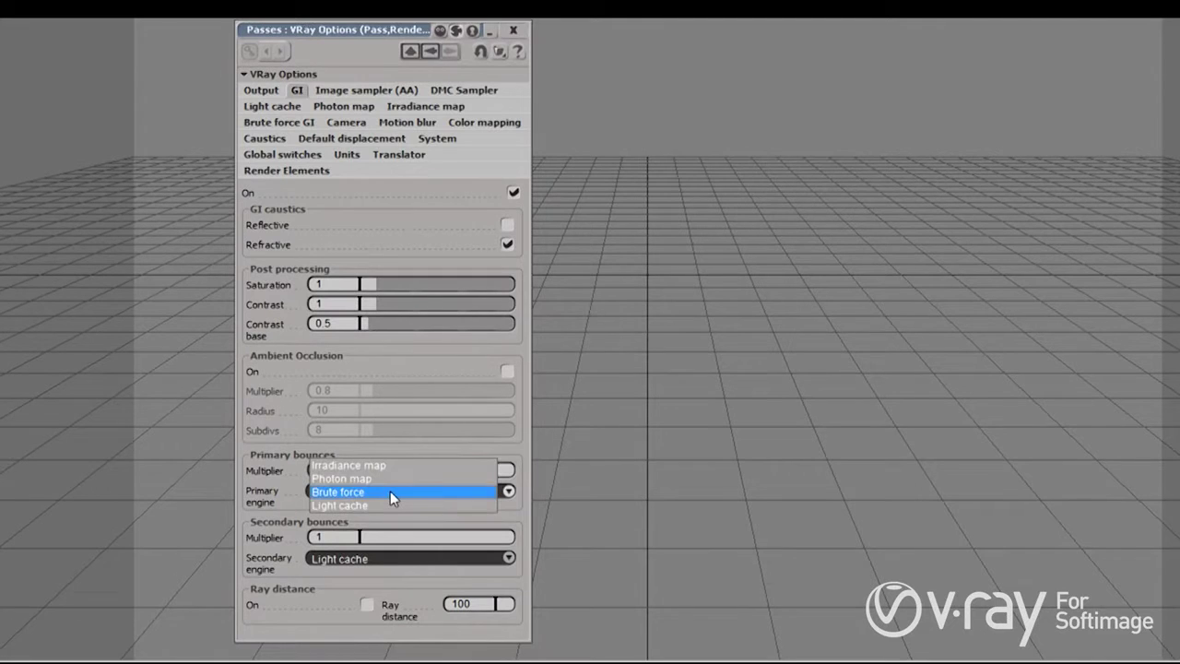
pyautogui.click(403, 463)
pyautogui.click(364, 560)
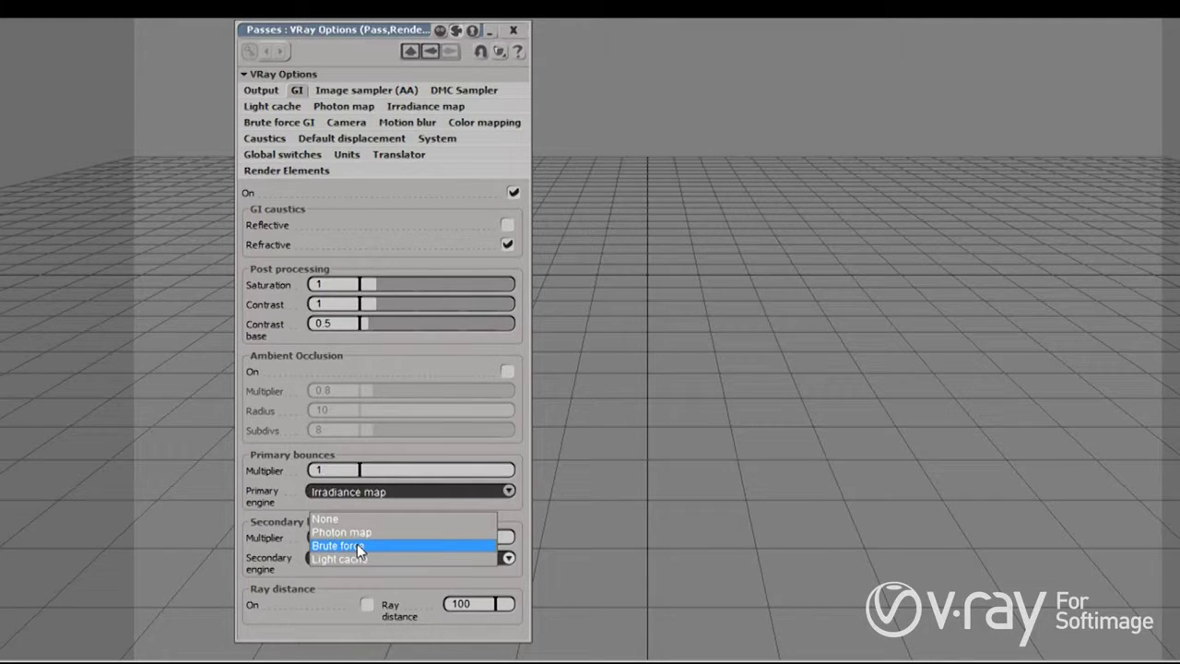
pyautogui.click(358, 547)
# - Examine the antialiasing settings and the available image sampler types, keeping Adaptive DMC
pyautogui.click(367, 92)
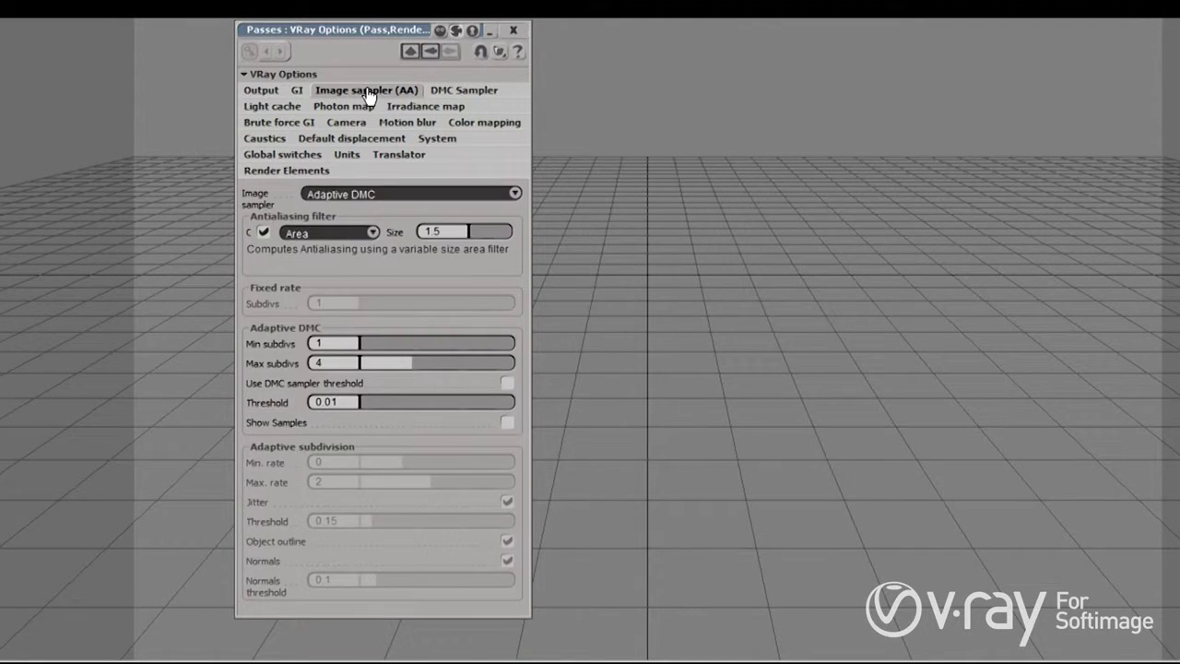
pyautogui.click(297, 91)
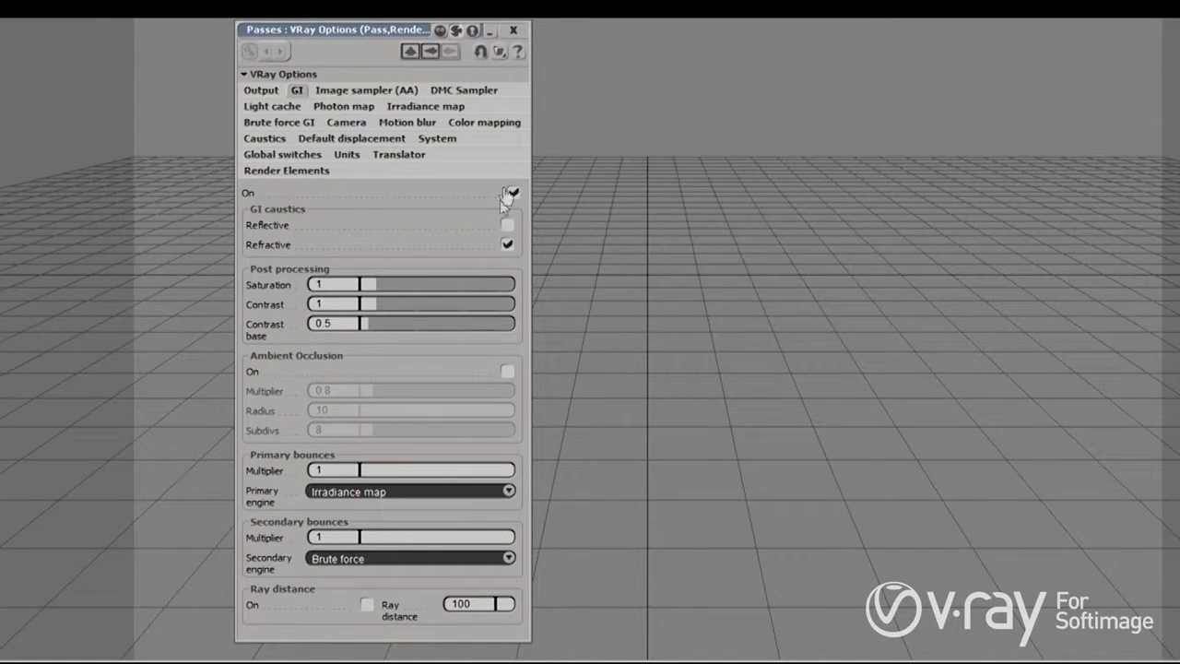
pyautogui.click(355, 92)
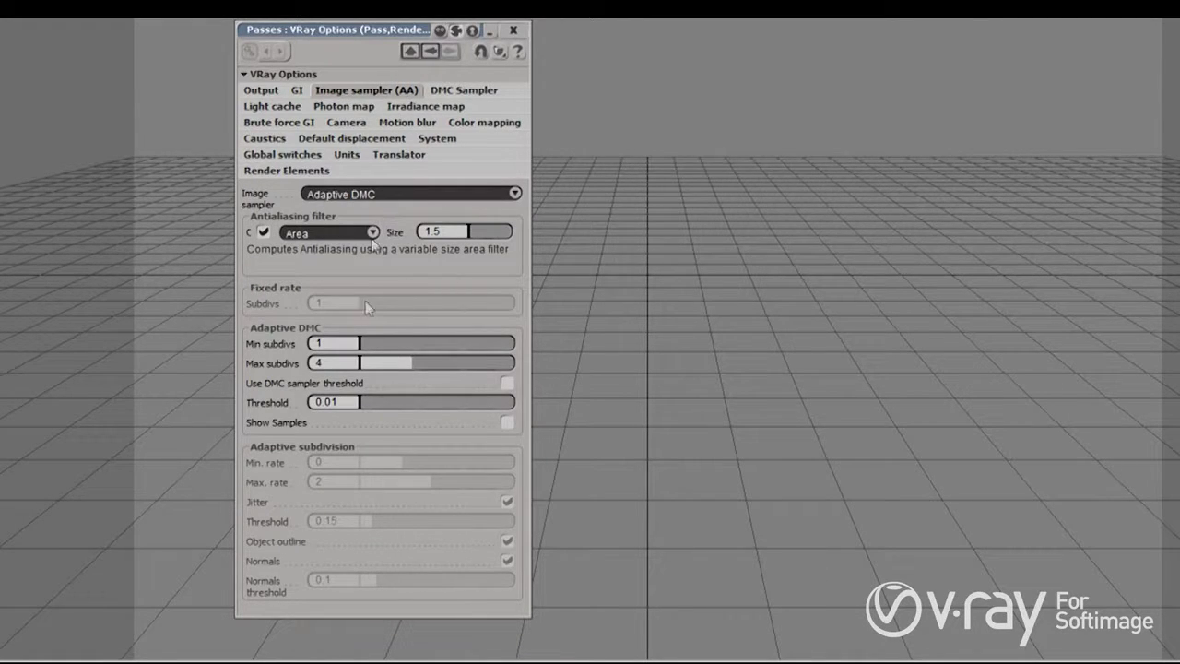
pyautogui.click(413, 193)
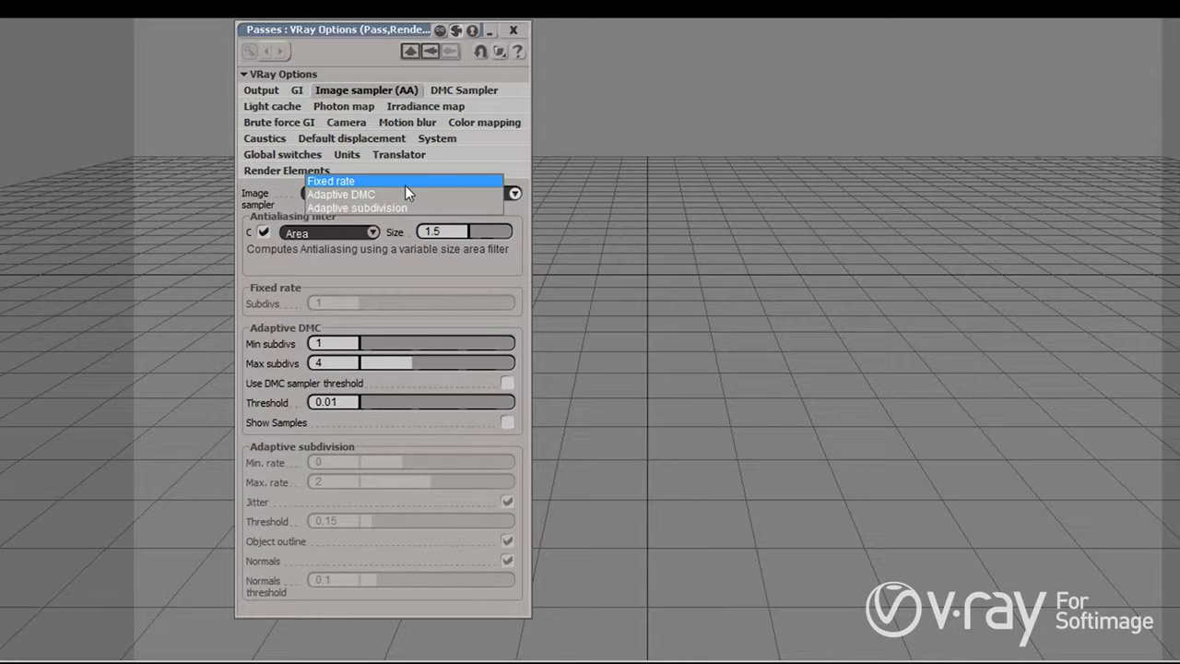
pyautogui.click(401, 194)
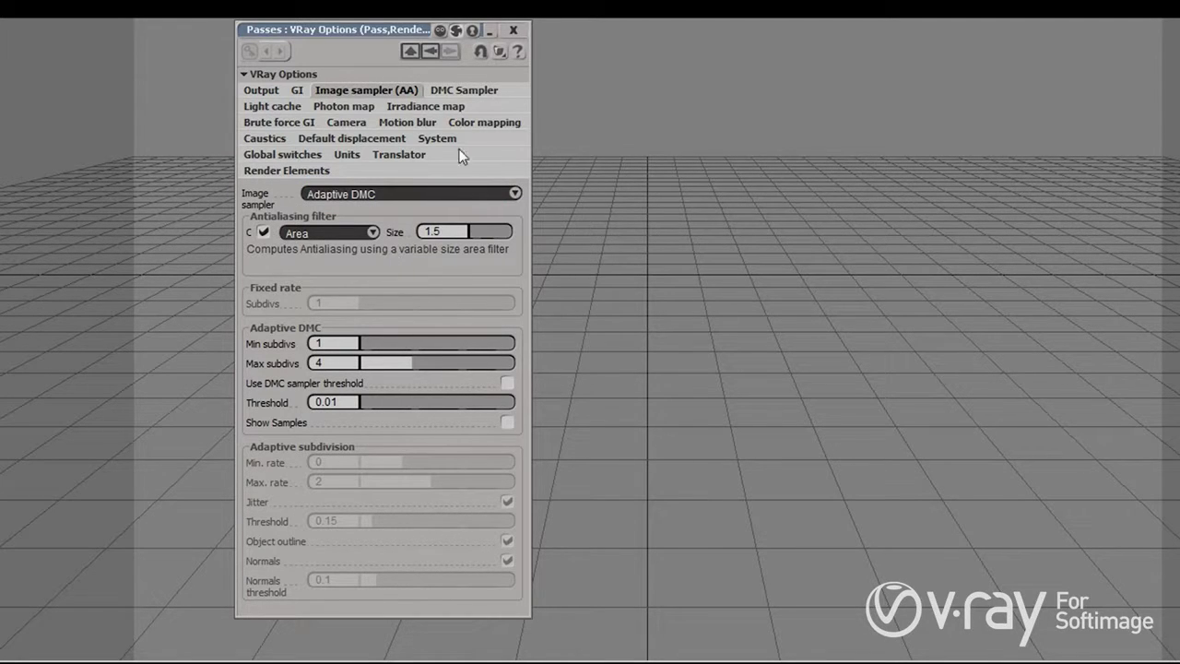
# - Examine the DMC Sampler, Light cache, Photon map, Irradiance map and Brute force GI settings
pyautogui.click(452, 91)
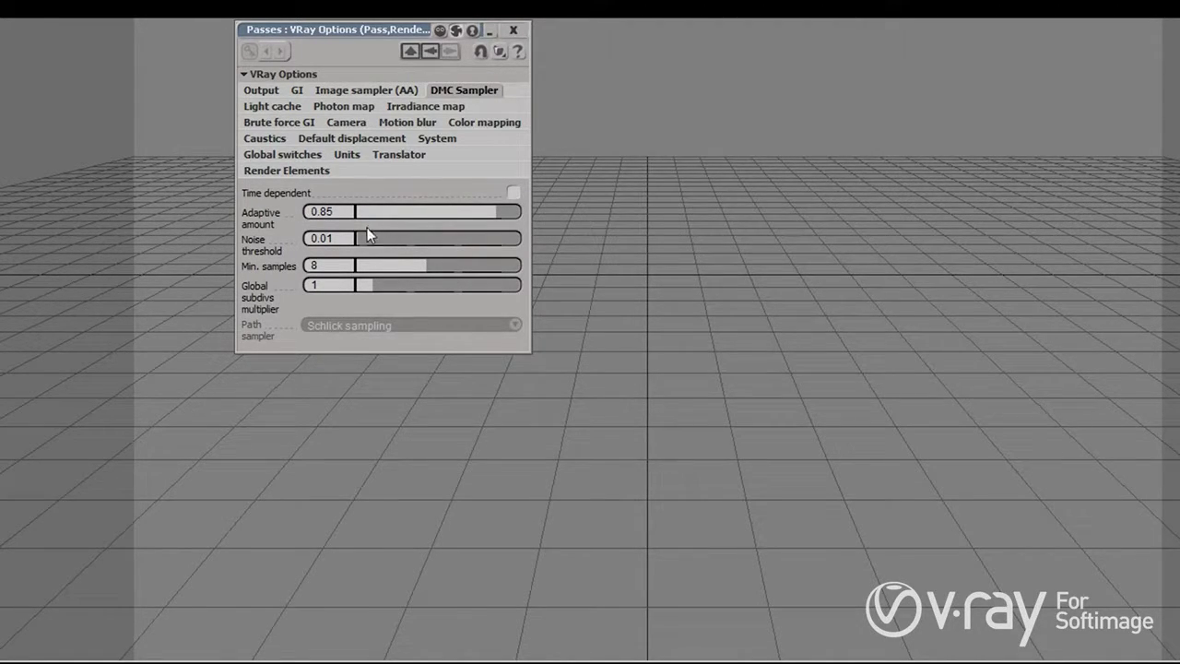
pyautogui.click(274, 108)
pyautogui.click(343, 106)
pyautogui.click(424, 106)
pyautogui.click(276, 127)
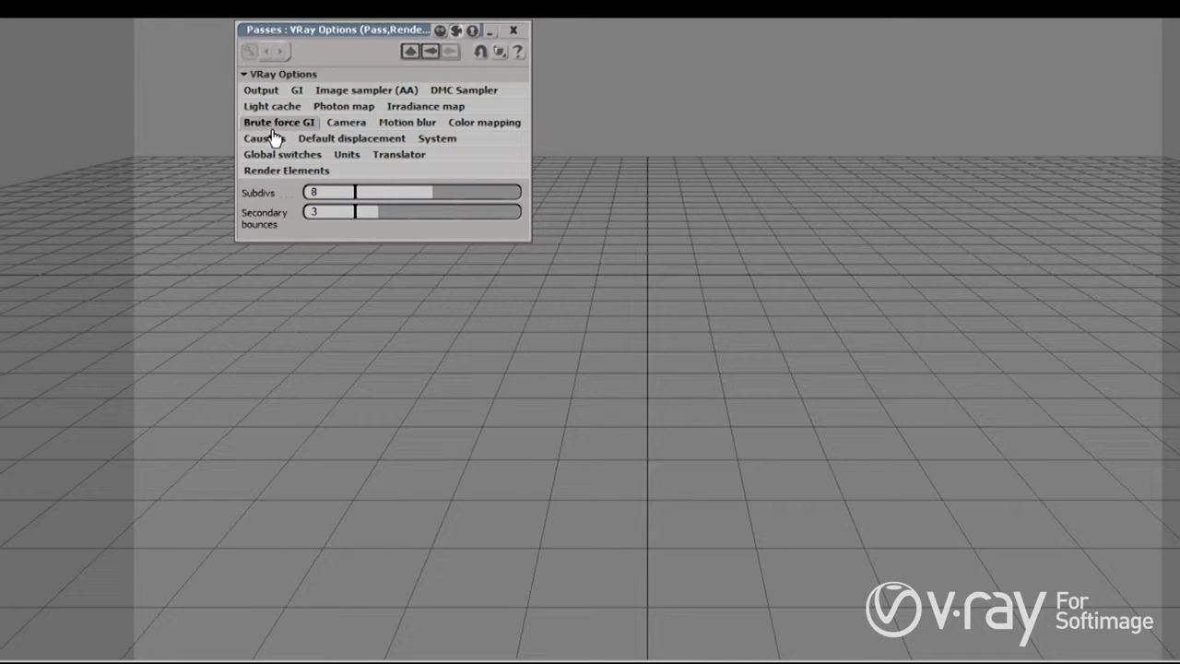
# - Set the primary bounces engine to Light cache and check the Light cache and Irradiance map settings
pyautogui.click(297, 91)
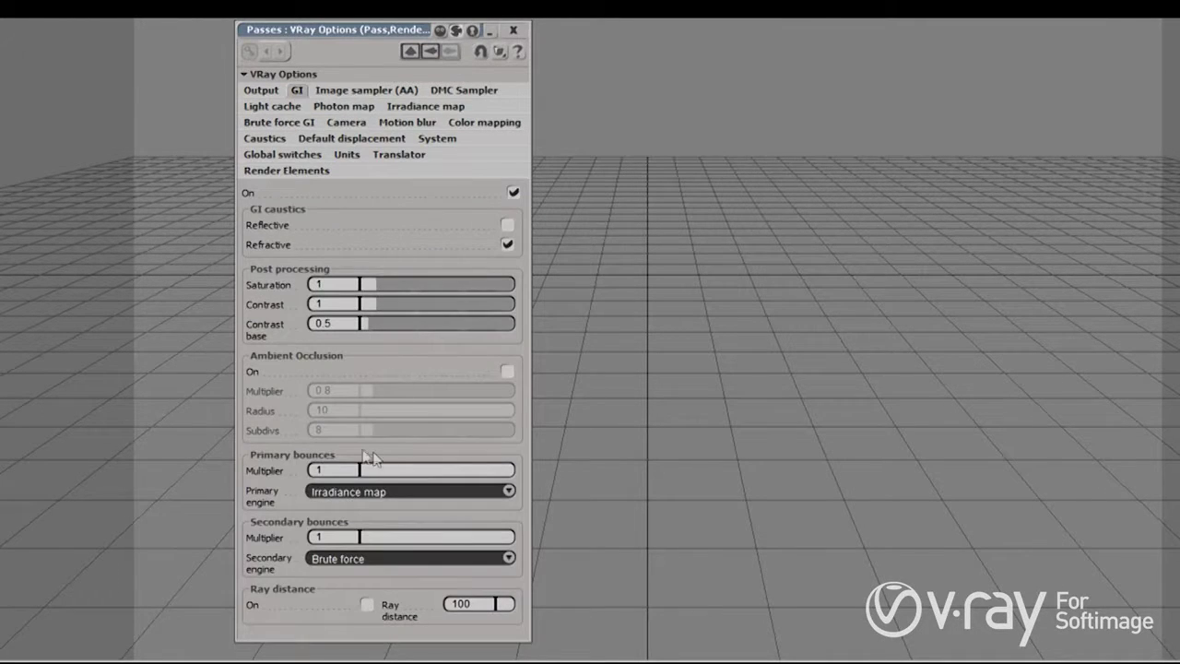
pyautogui.click(353, 493)
pyautogui.click(344, 533)
pyautogui.click(275, 109)
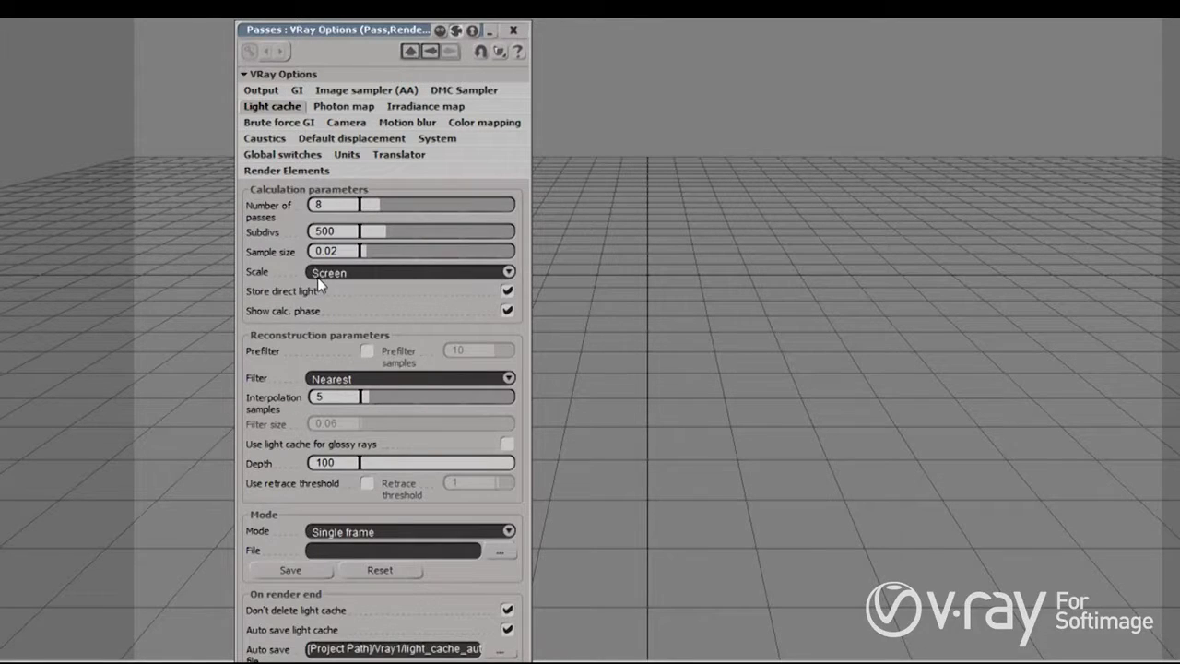
pyautogui.click(426, 107)
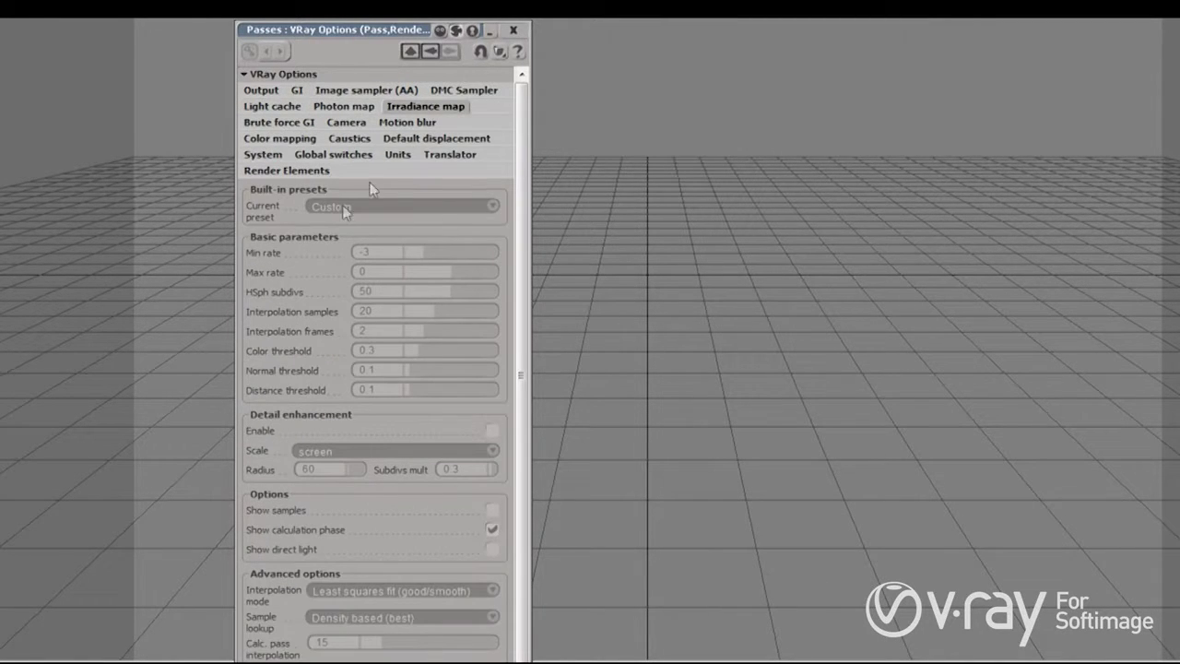
# - Check the Brute force GI settings and set the V-Ray camera type to Fish eye
pyautogui.click(290, 126)
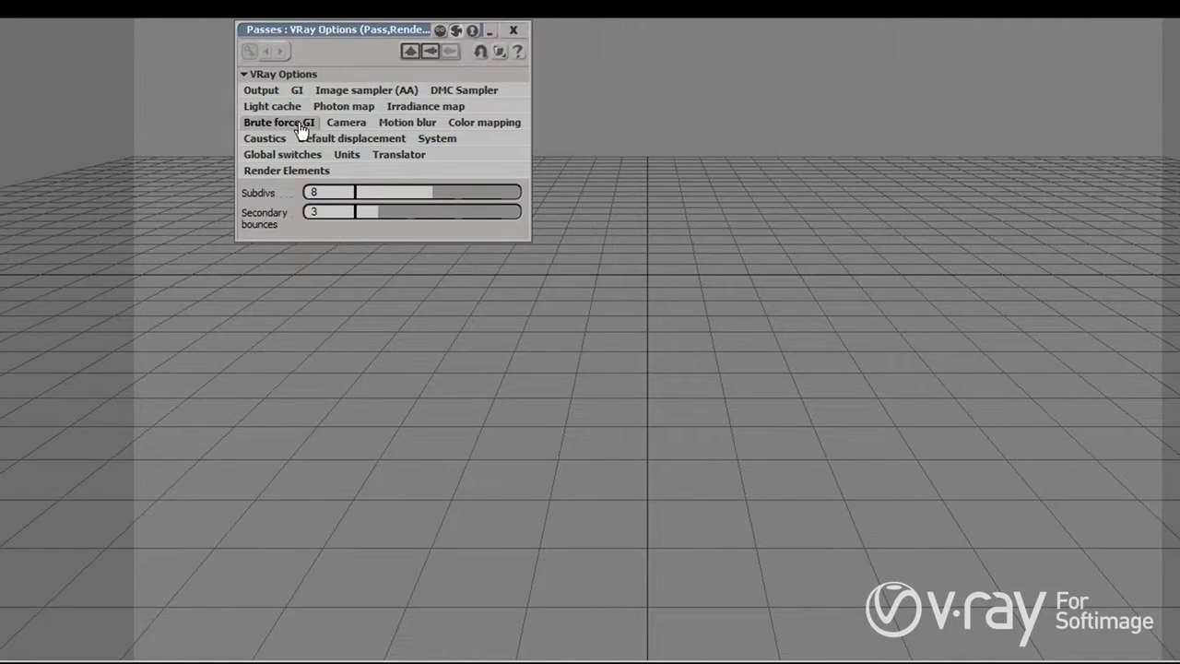
pyautogui.click(335, 127)
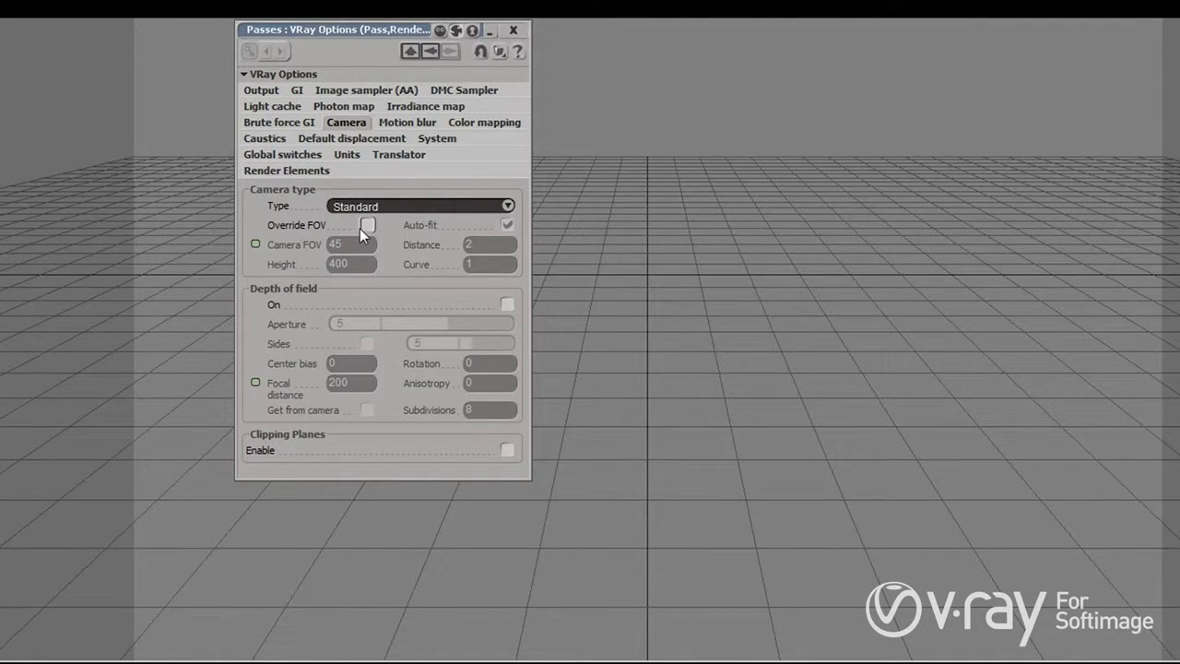
pyautogui.click(372, 205)
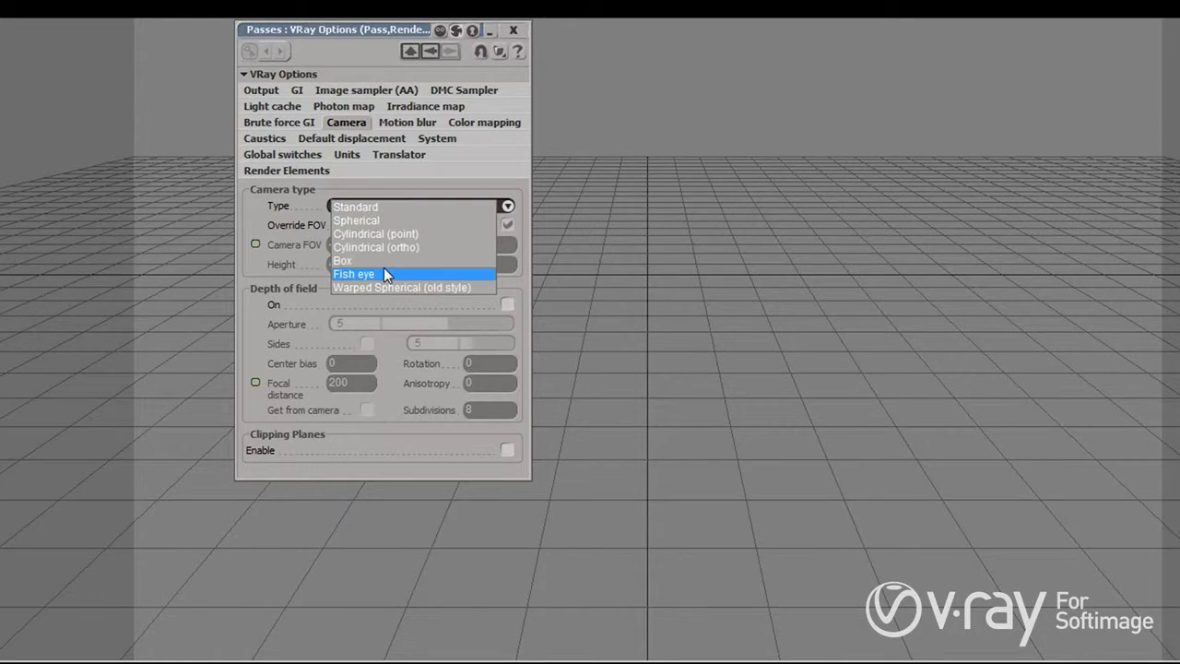
pyautogui.click(384, 273)
pyautogui.click(375, 205)
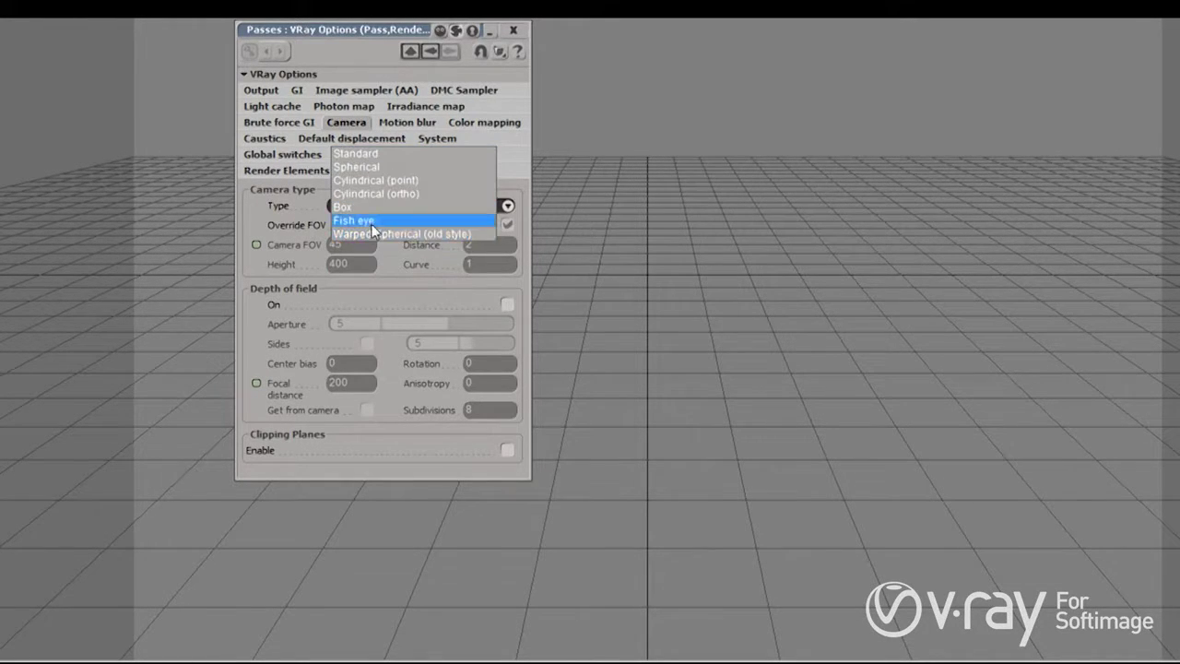
pyautogui.click(367, 221)
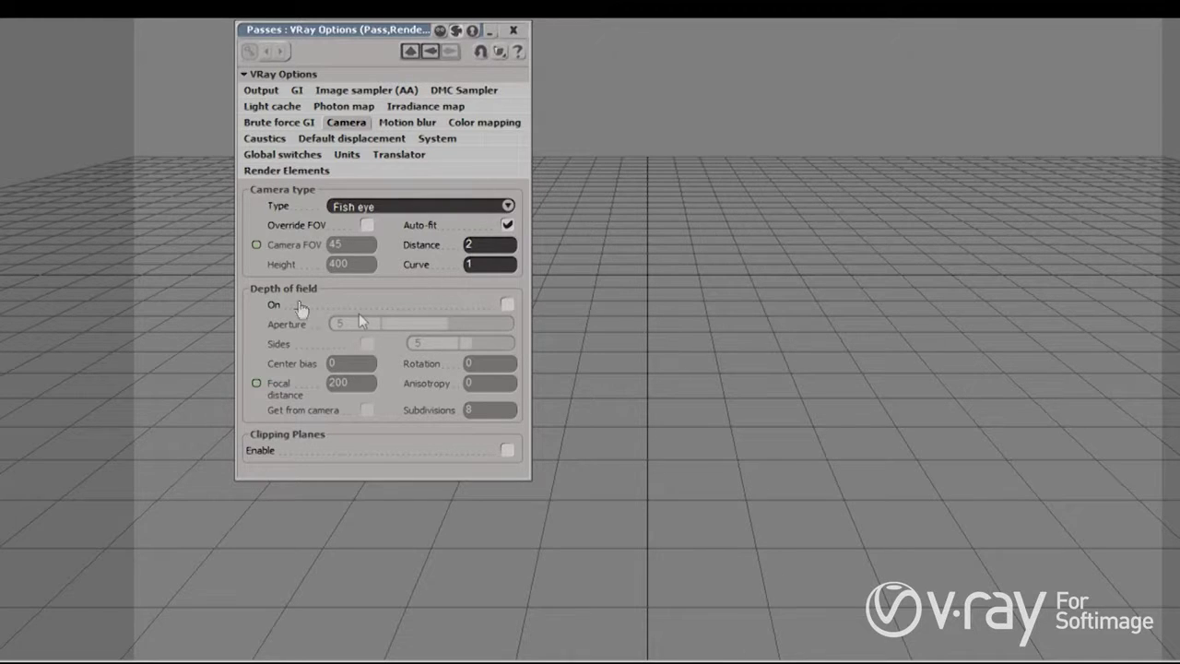
# - Turn on depth of field for the camera and enable motion blur
pyautogui.click(506, 305)
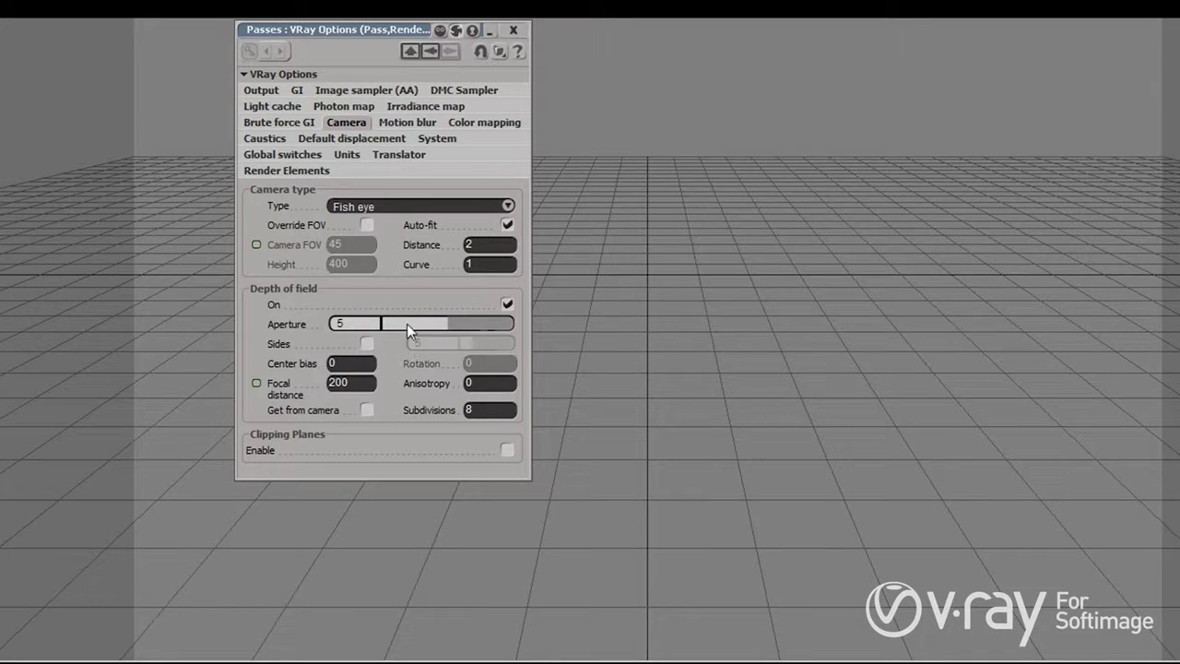
pyautogui.click(414, 125)
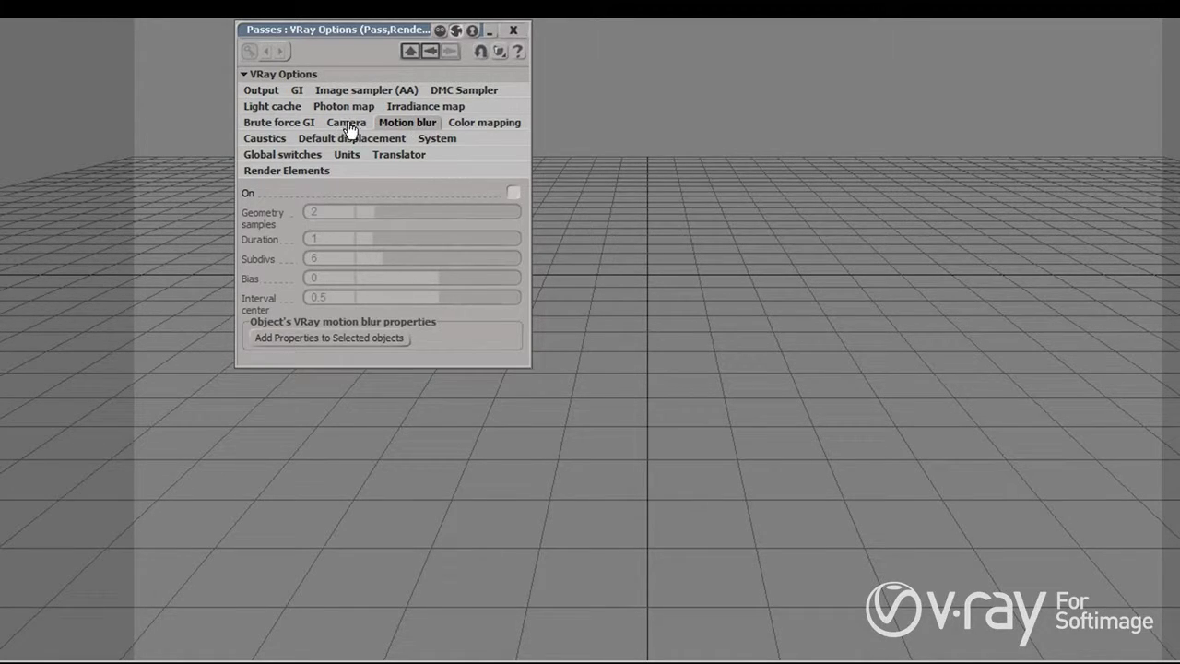
pyautogui.click(513, 193)
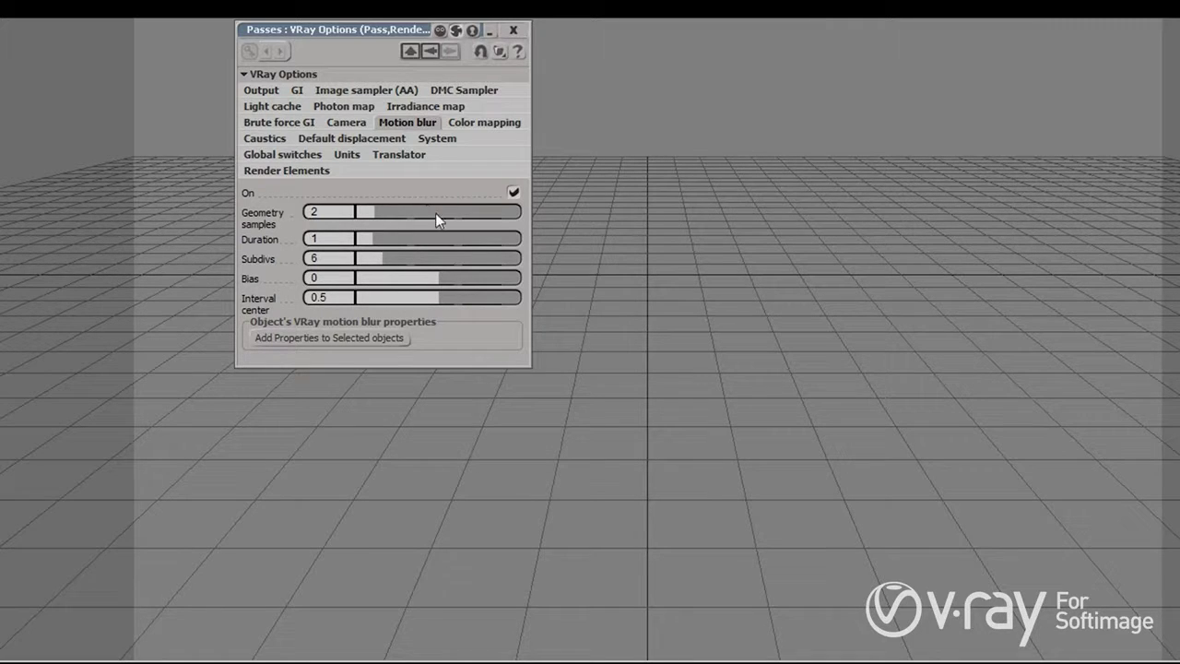
# - Check the Output settings and set the color mapping type to HSV exponential
pyautogui.click(506, 127)
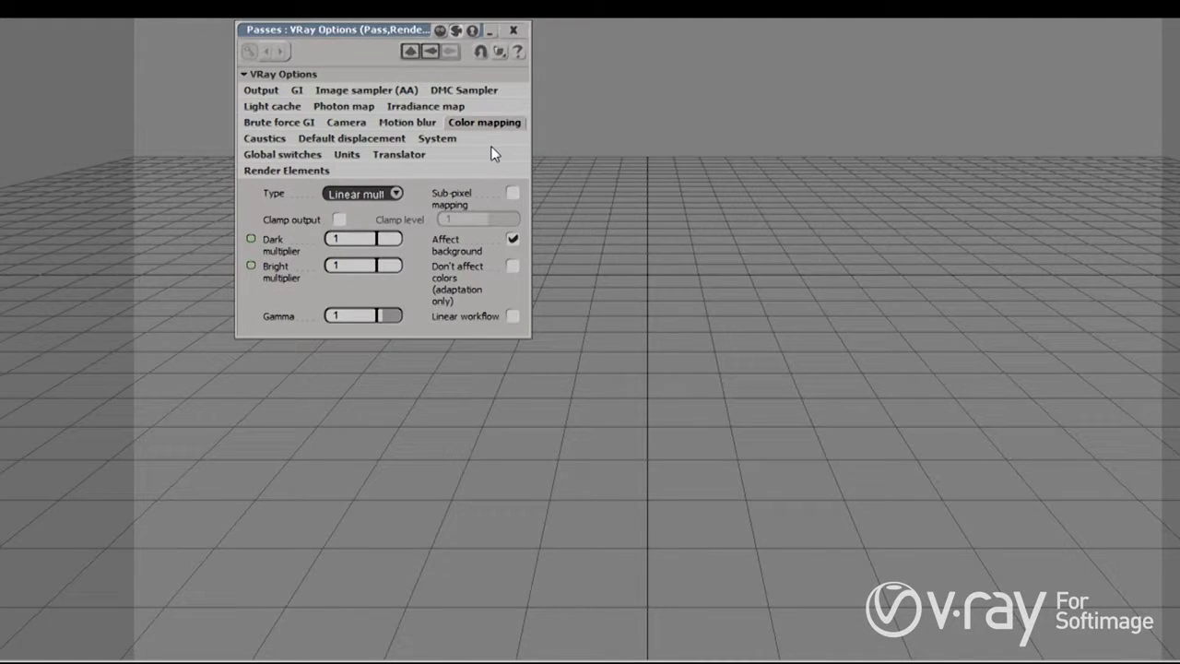
pyautogui.click(264, 90)
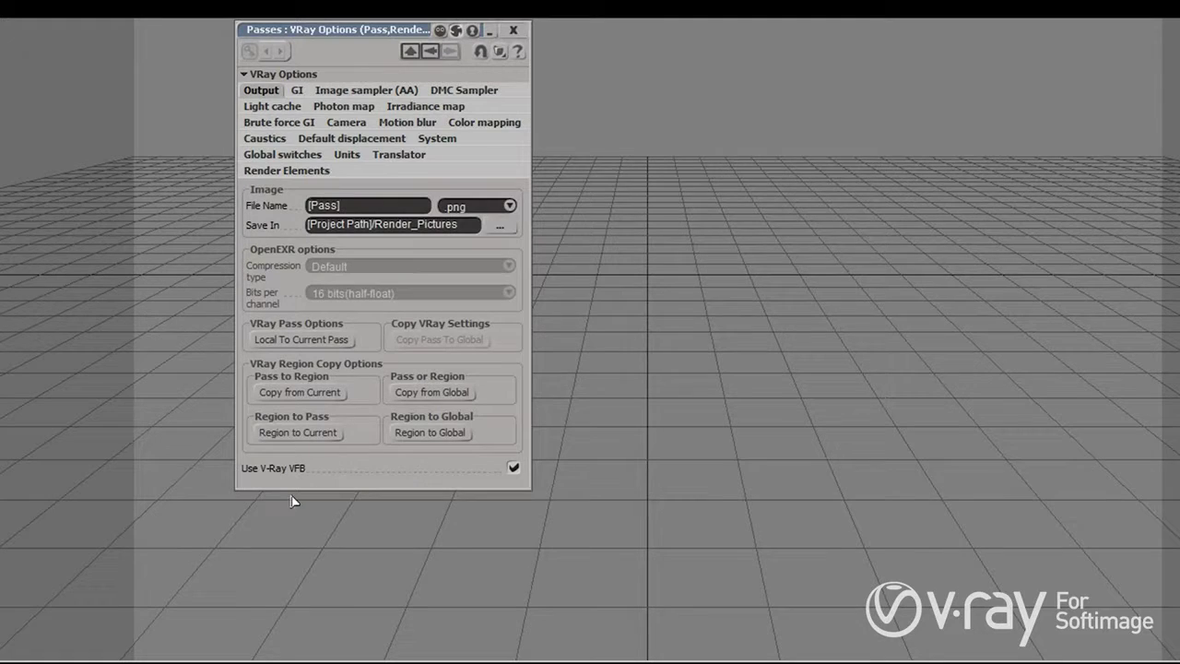
pyautogui.click(479, 129)
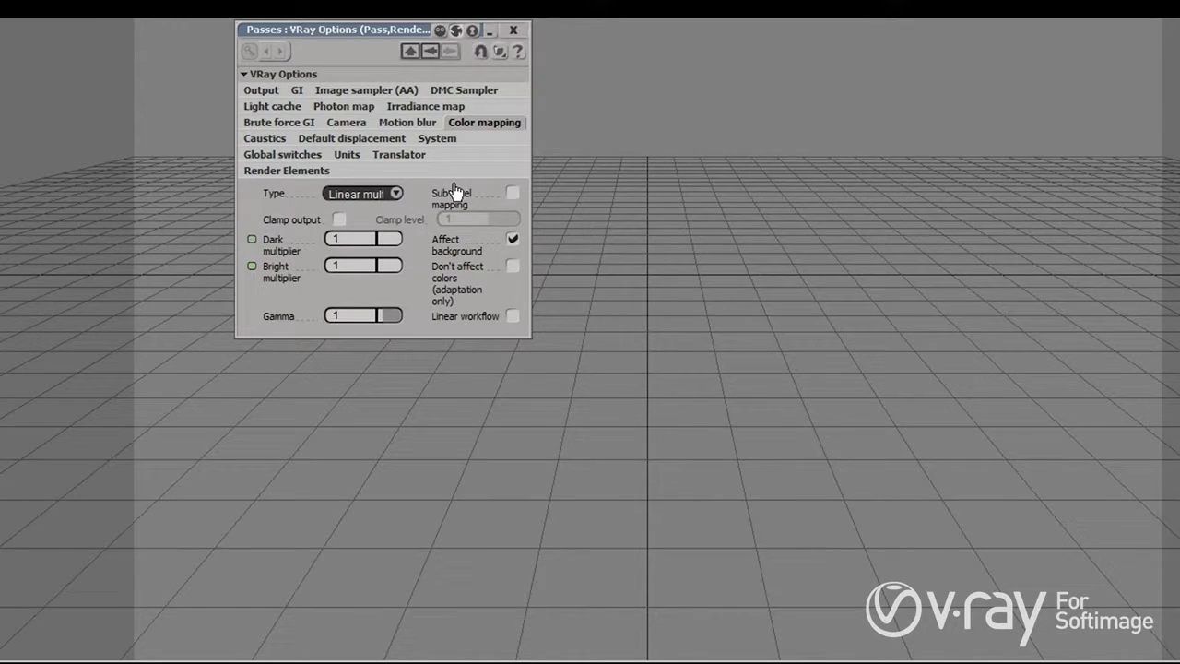
pyautogui.click(395, 192)
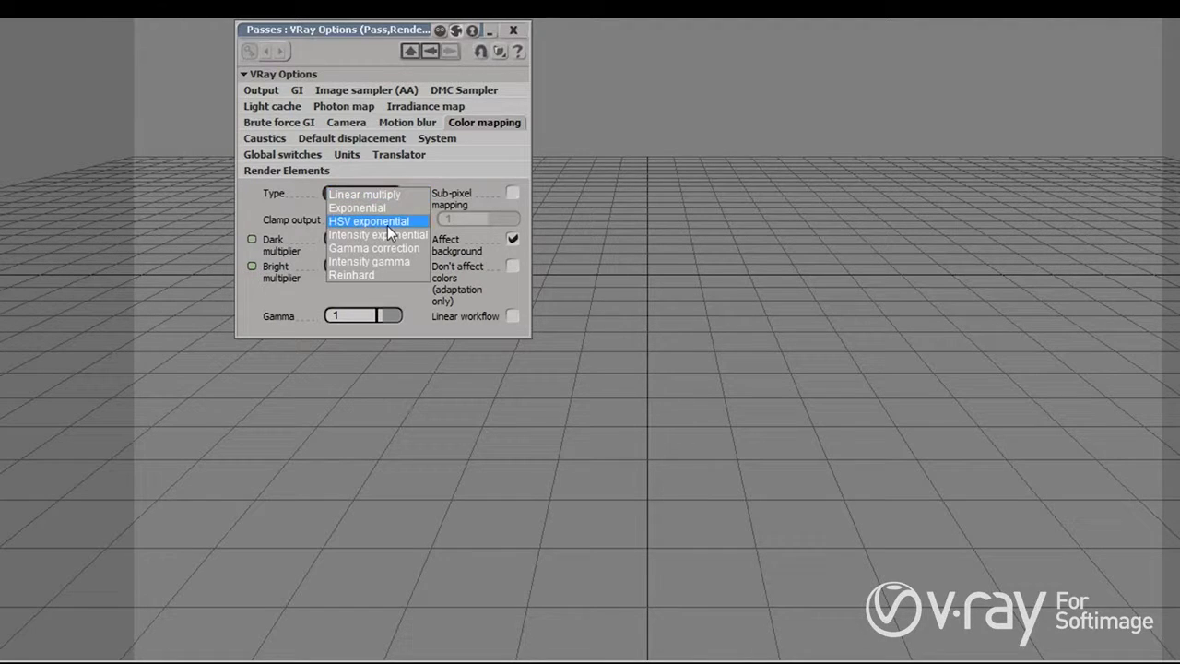
pyautogui.click(388, 221)
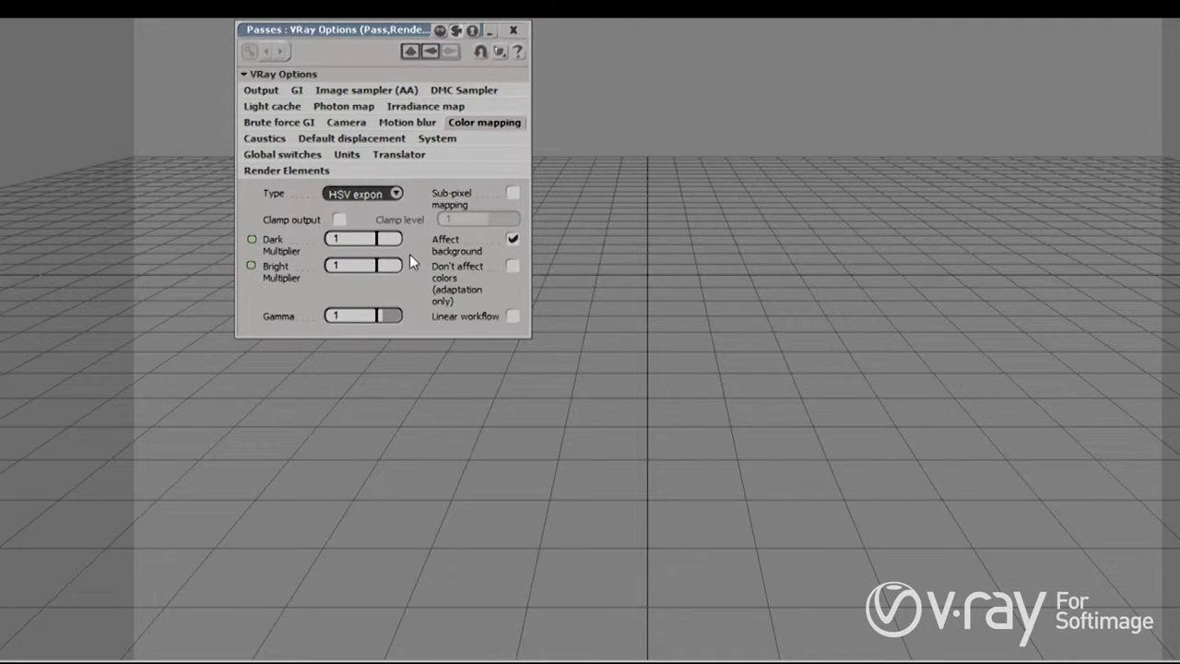
# - Enable caustics and turn on the default displacement override
pyautogui.click(266, 141)
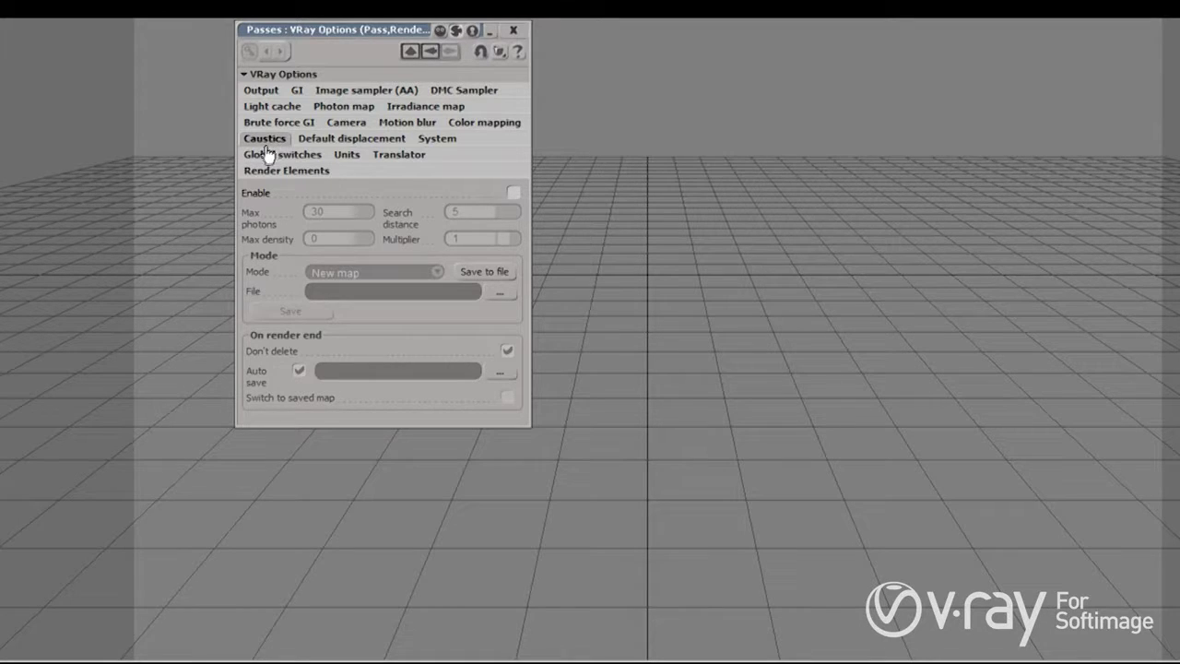
pyautogui.click(512, 193)
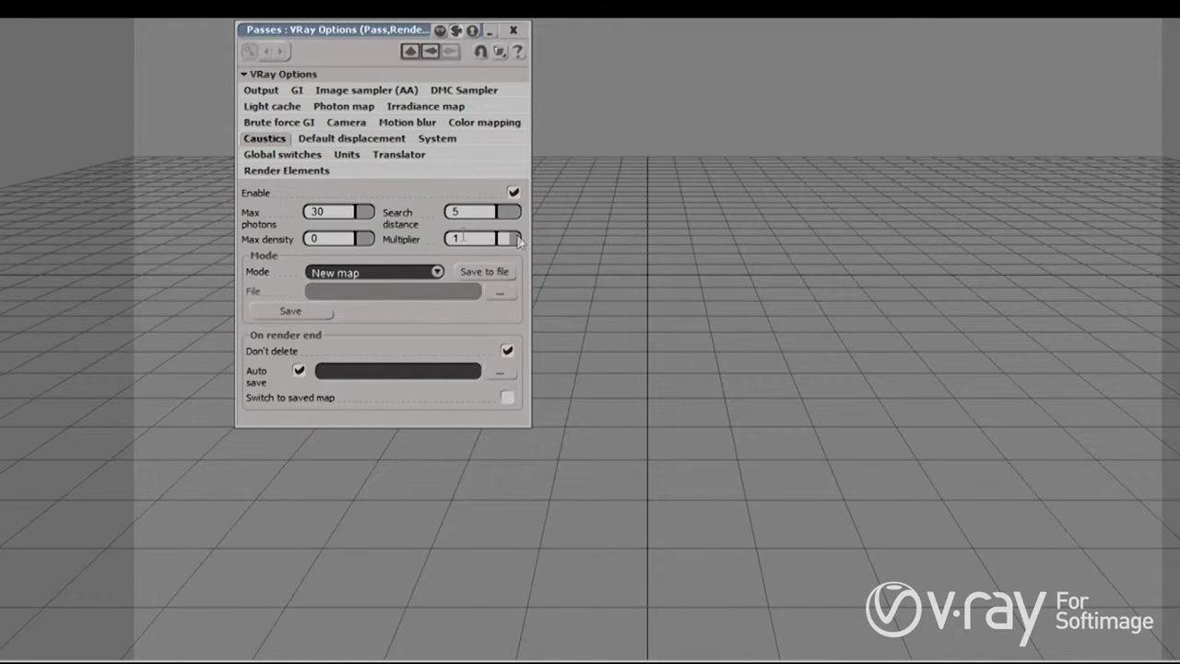
pyautogui.click(339, 141)
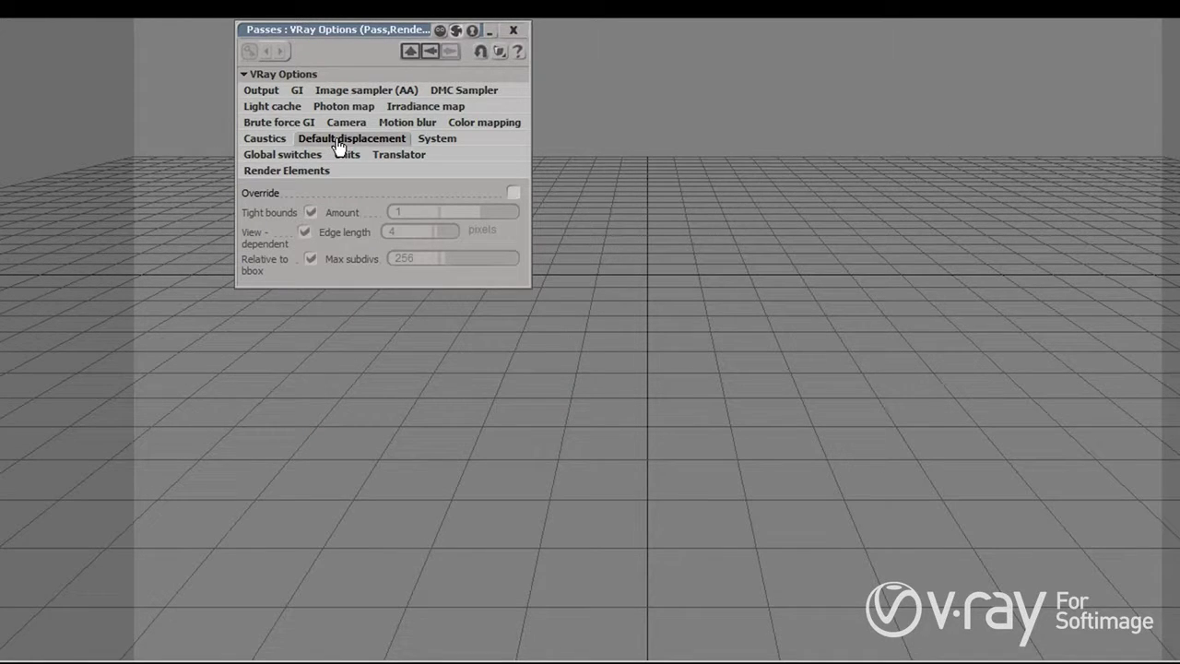
pyautogui.click(513, 193)
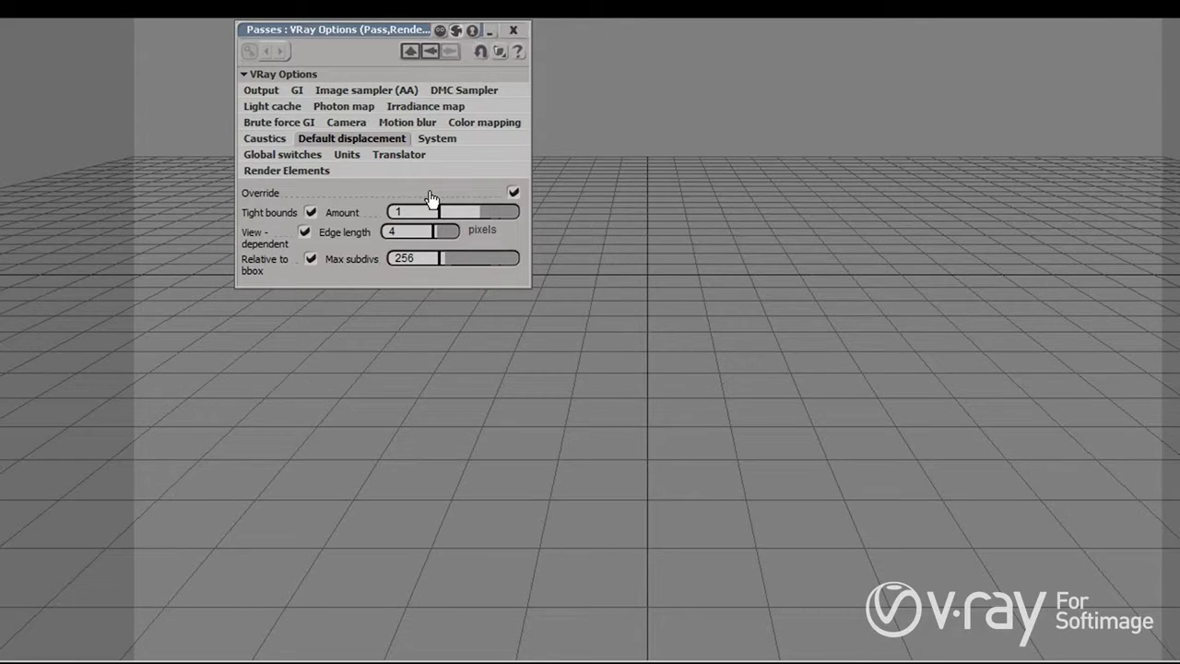
# - Examine the System settings and Global switches, including the lighting toggles, and close the V-Ray options
pyautogui.click(451, 145)
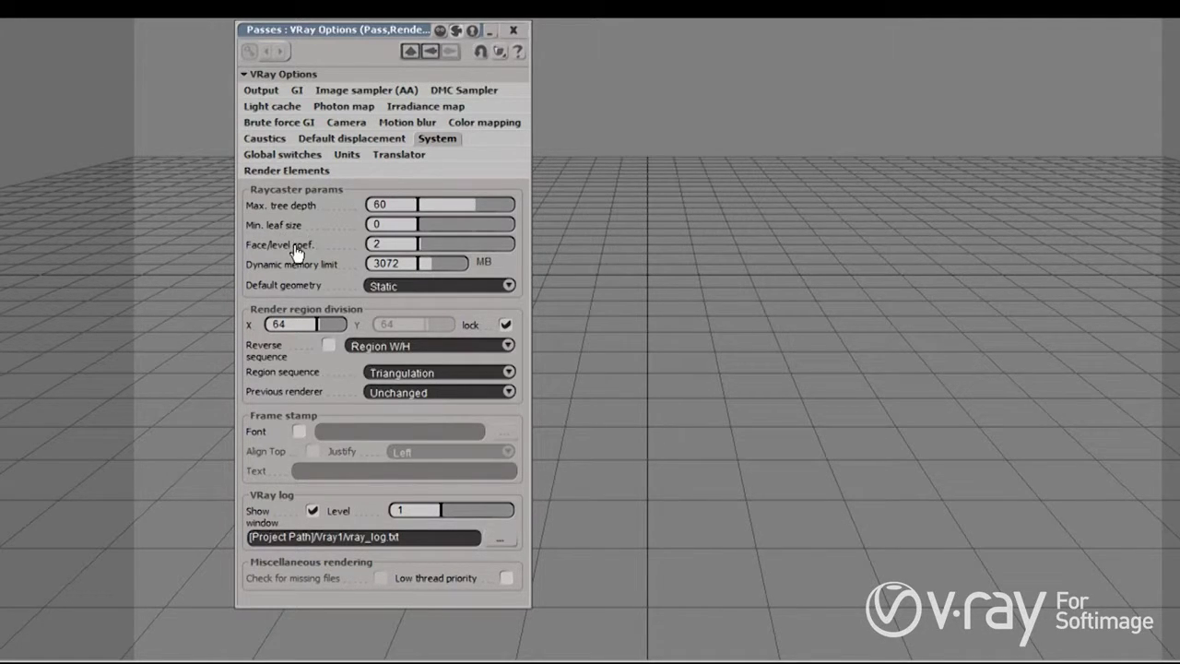
pyautogui.doubleClick(280, 324)
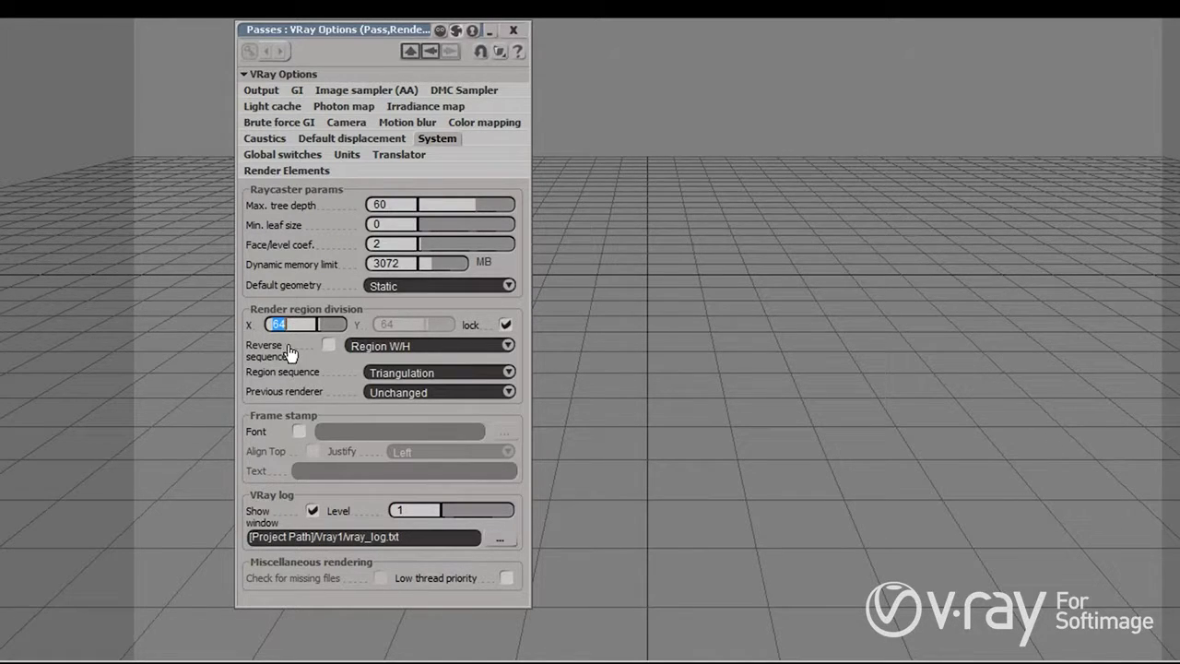
pyautogui.click(289, 155)
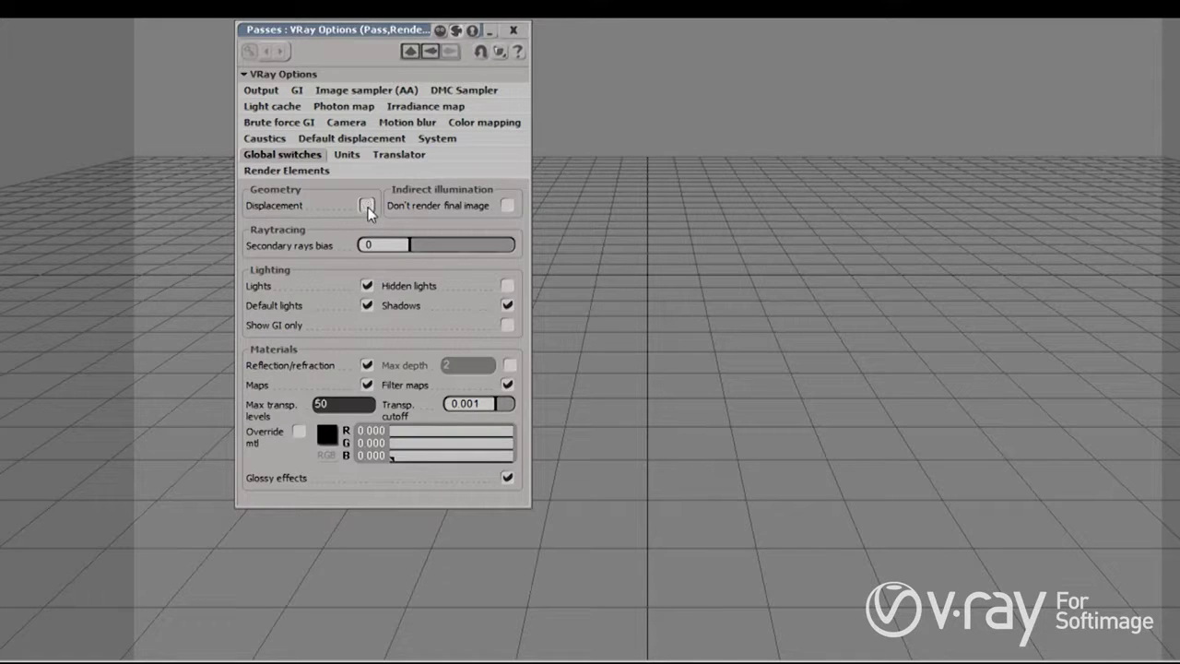
pyautogui.click(368, 286)
pyautogui.click(367, 286)
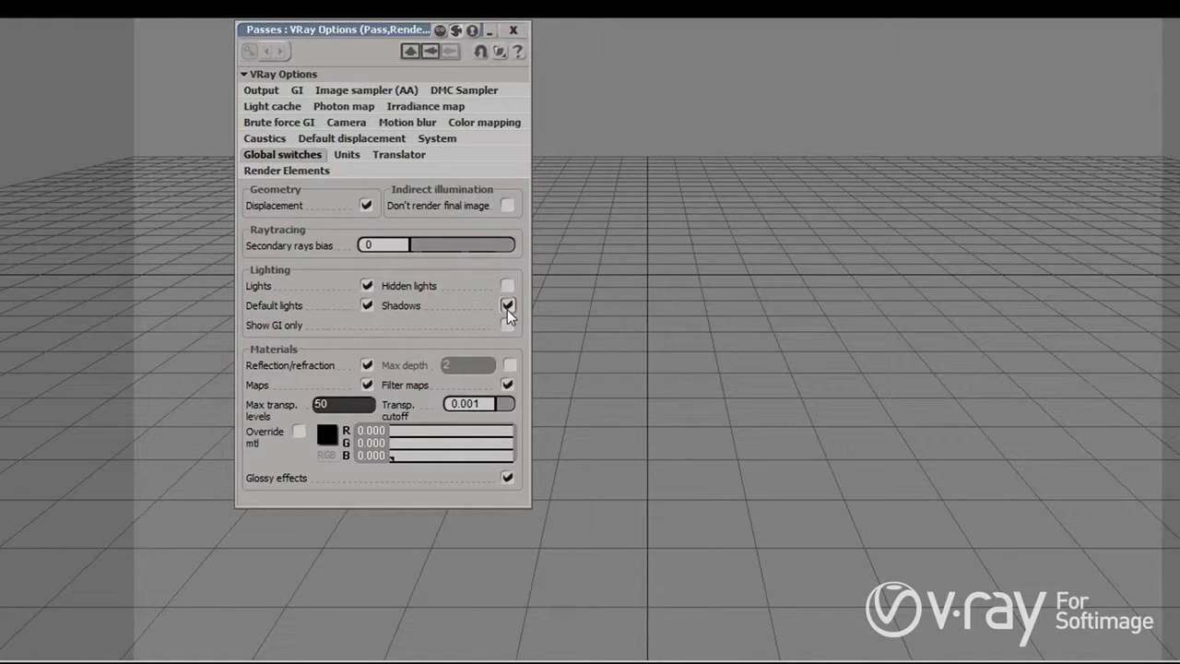
pyautogui.moveTo(328, 29); pyautogui.dragTo(341, 23)
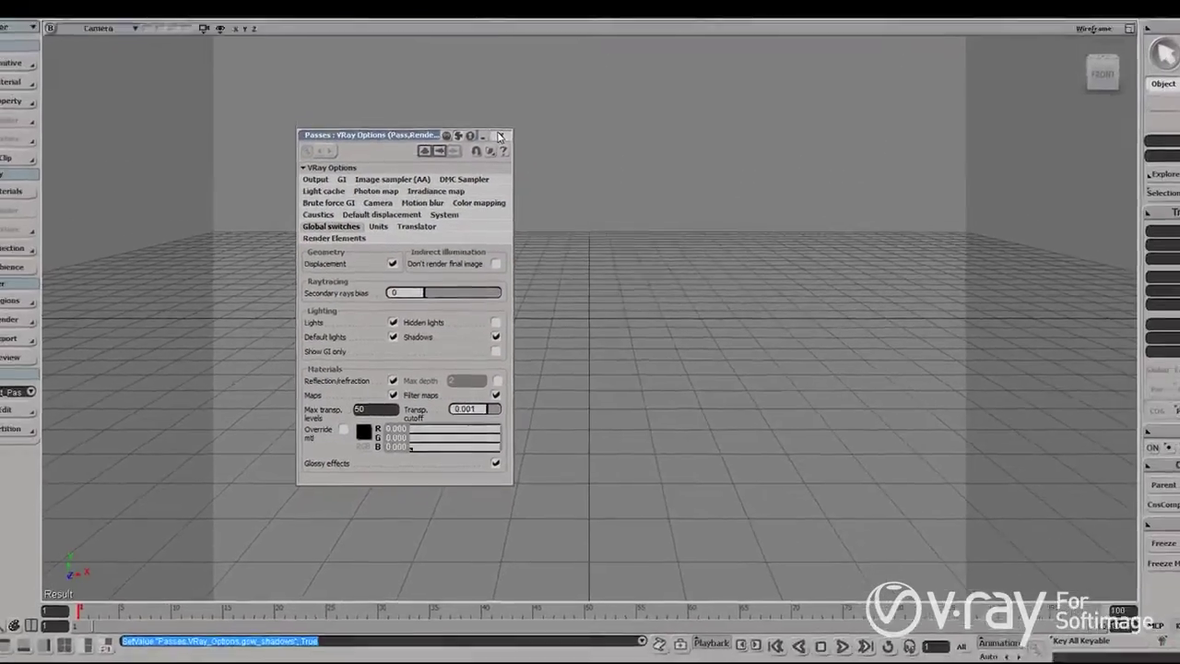
pyautogui.click(526, 24)
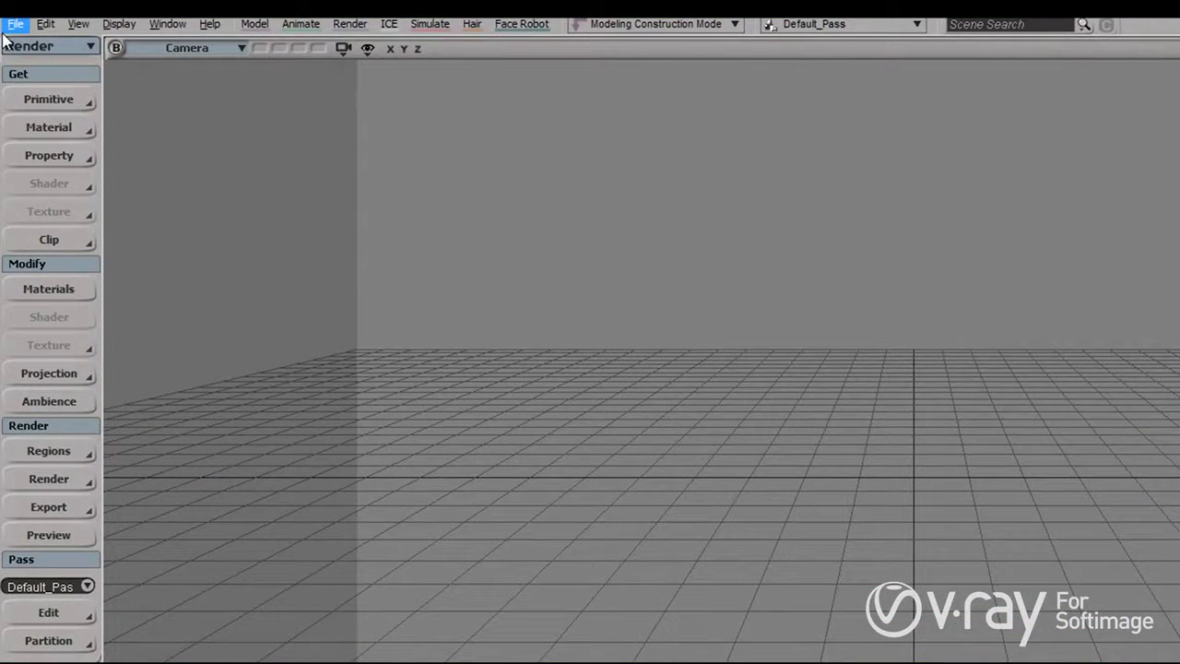
# - Examine the options for exporting objects to a .vrmesh file and close them without exporting
pyautogui.click(15, 25)
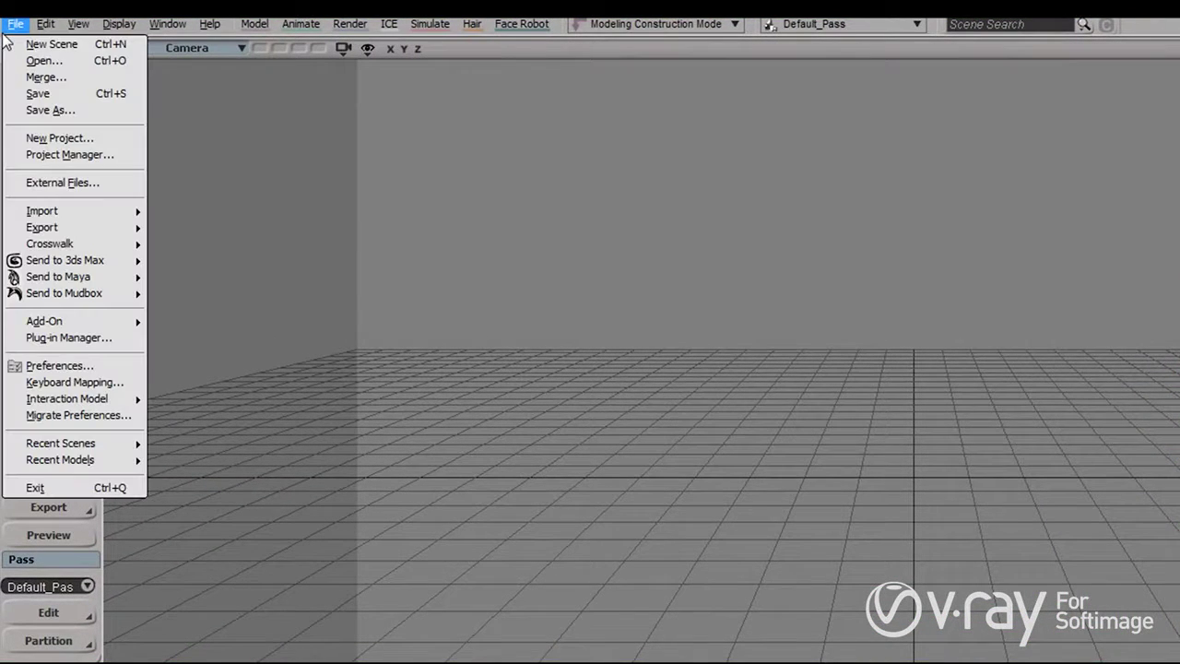
pyautogui.moveTo(81, 218)
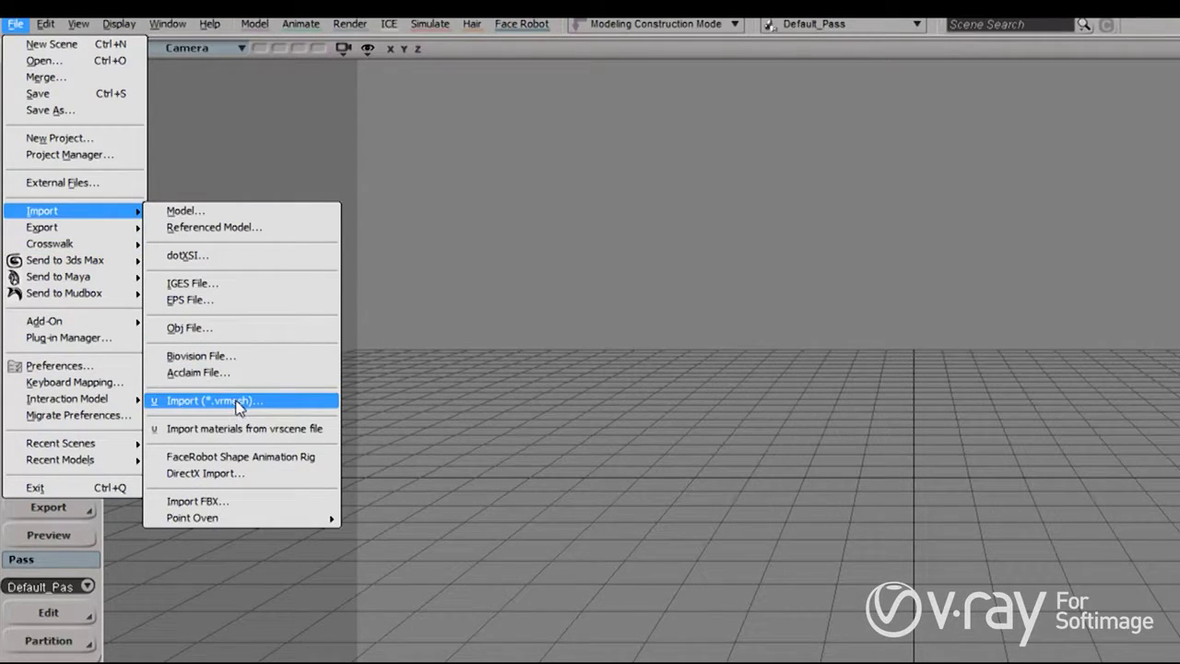
pyautogui.moveTo(104, 272)
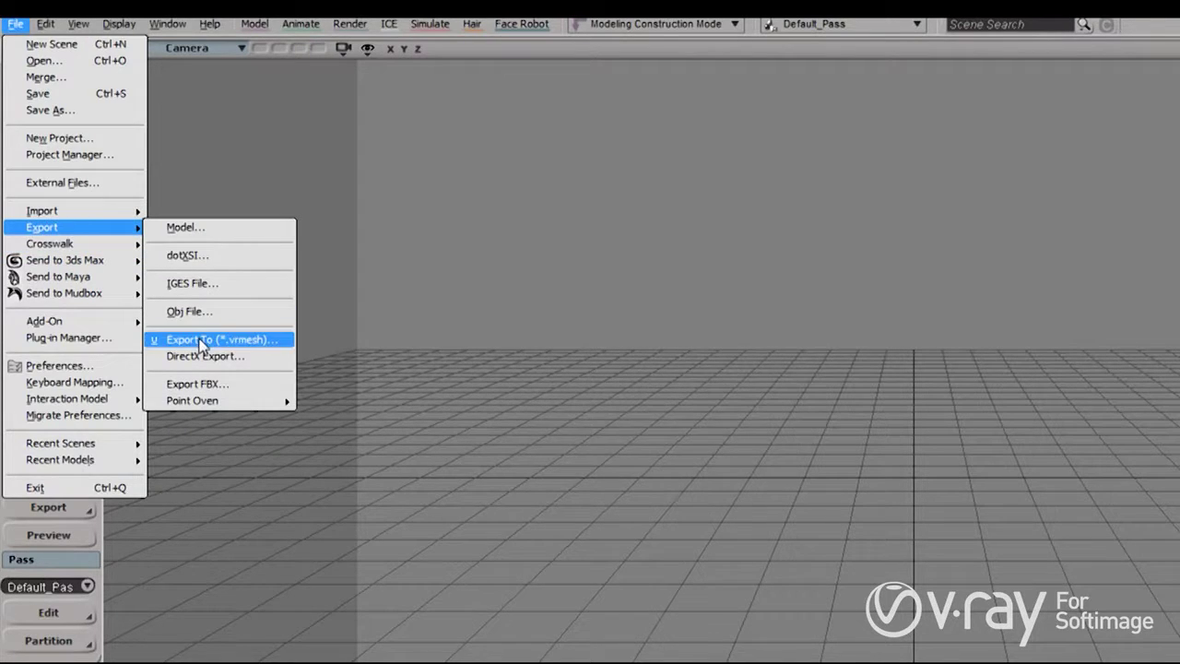
pyautogui.click(206, 340)
pyautogui.moveTo(583, 206); pyautogui.dragTo(820, 204)
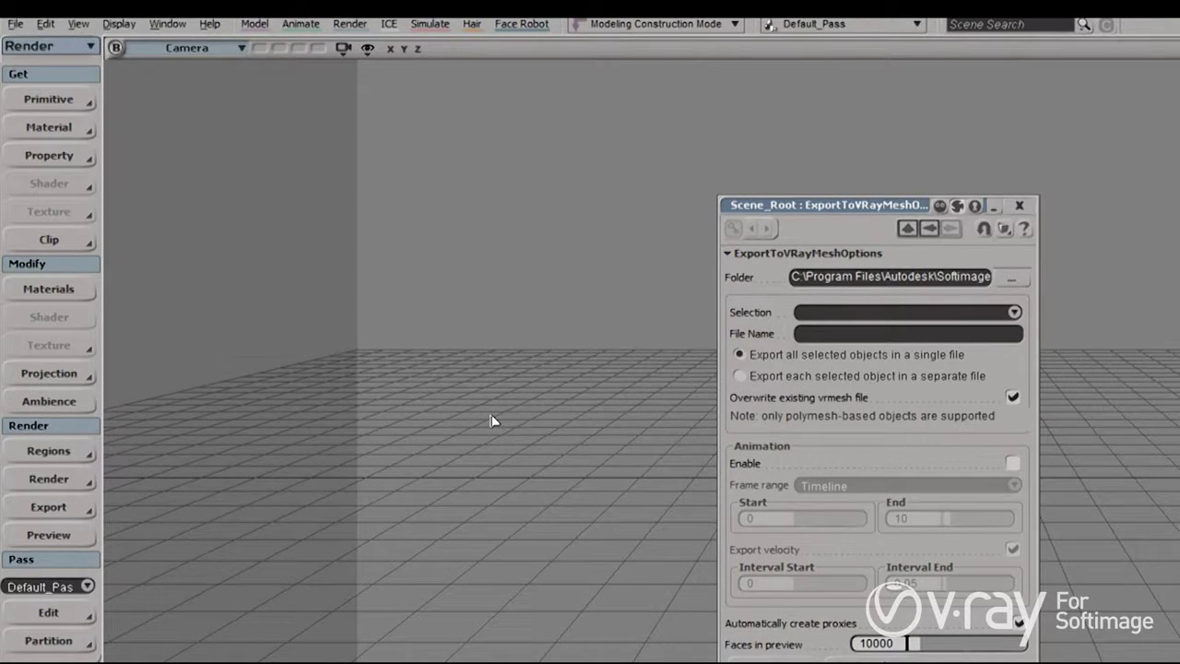
pyautogui.doubleClick(901, 644)
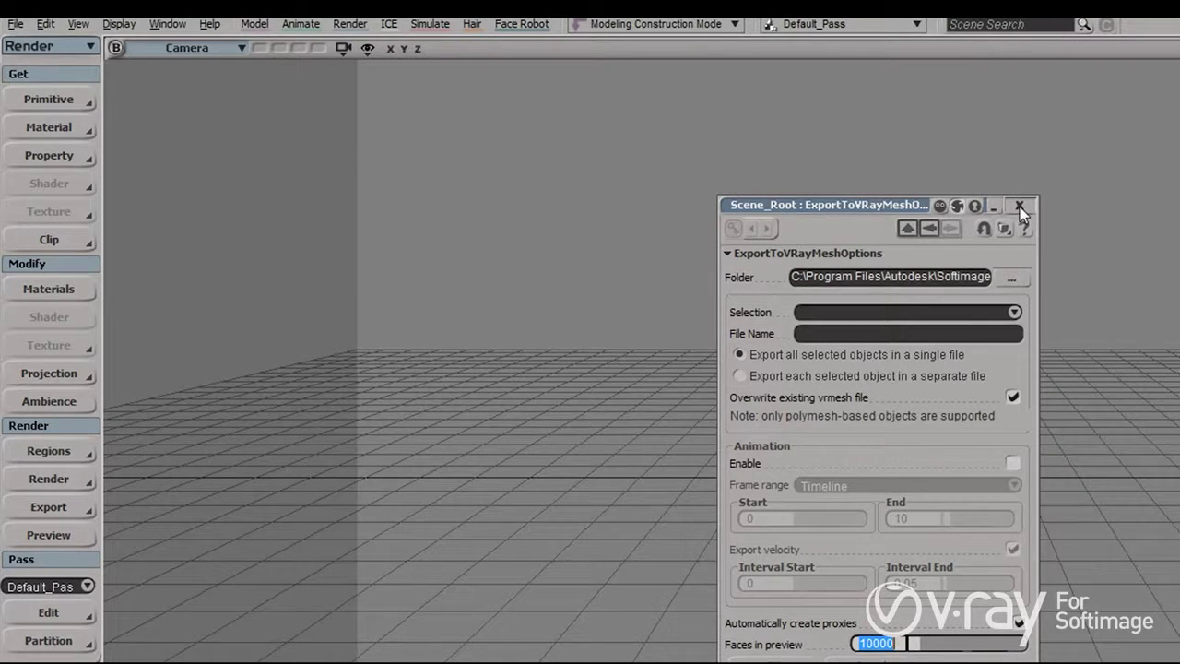
pyautogui.moveTo(791, 206); pyautogui.dragTo(723, 209)
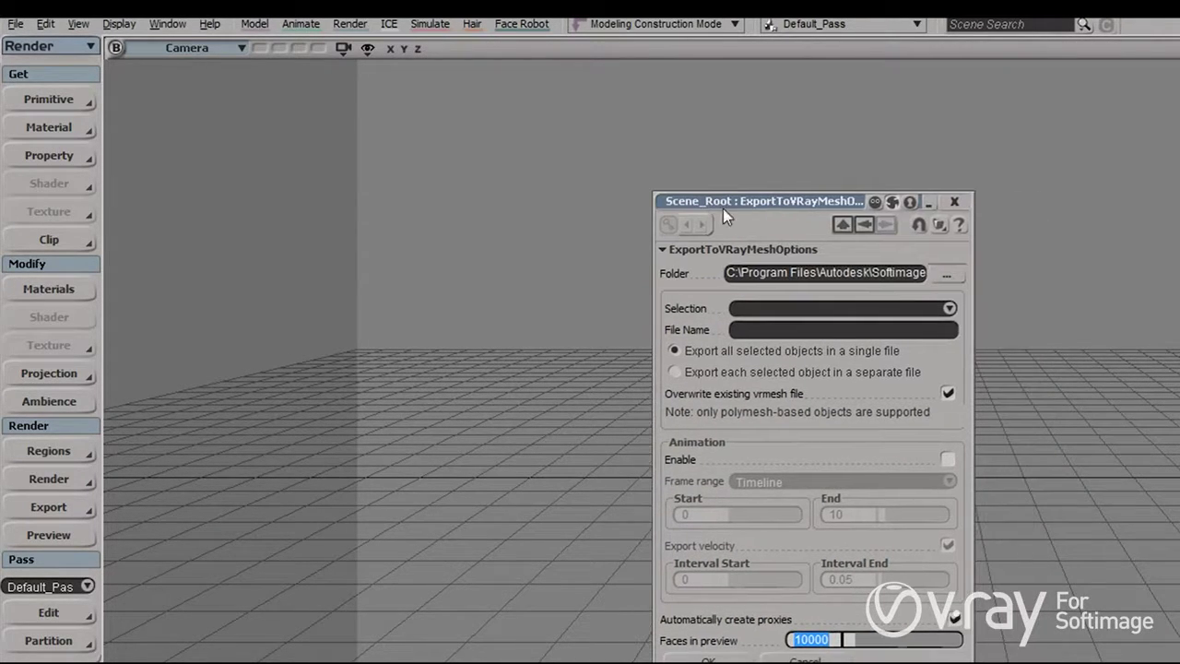
pyautogui.click(950, 201)
# - Check the import commands for .vrmesh files and for materials from a vrscene file
pyautogui.click(16, 24)
pyautogui.click(15, 24)
pyautogui.click(16, 24)
pyautogui.moveTo(57, 211)
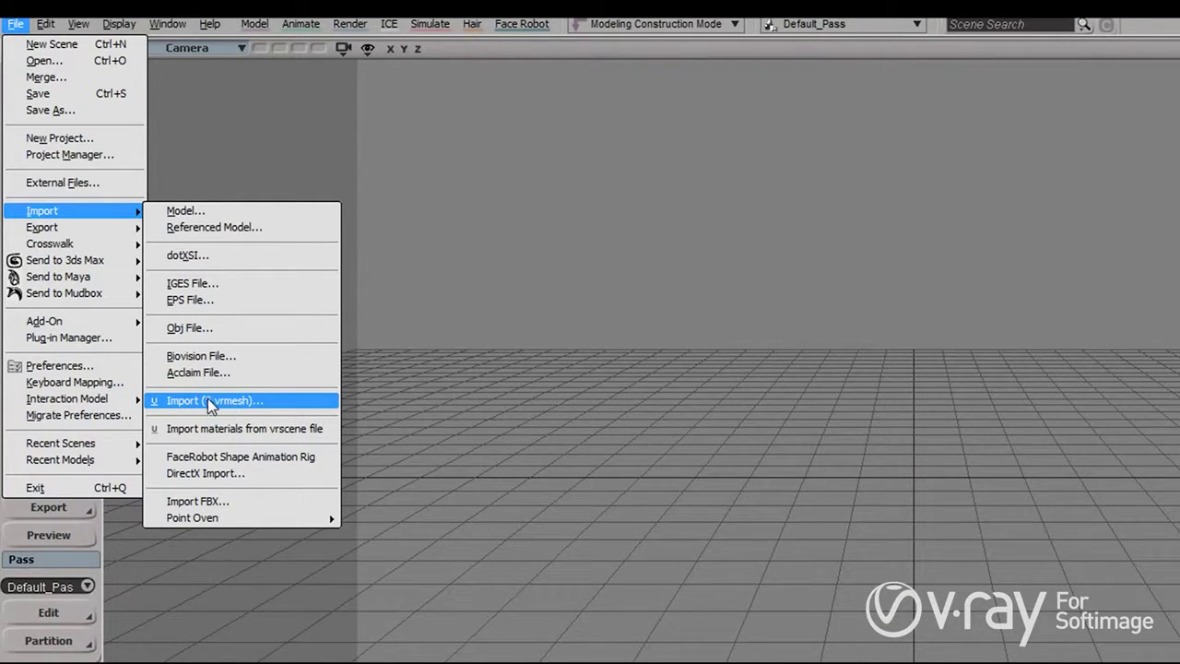
pyautogui.click(563, 389)
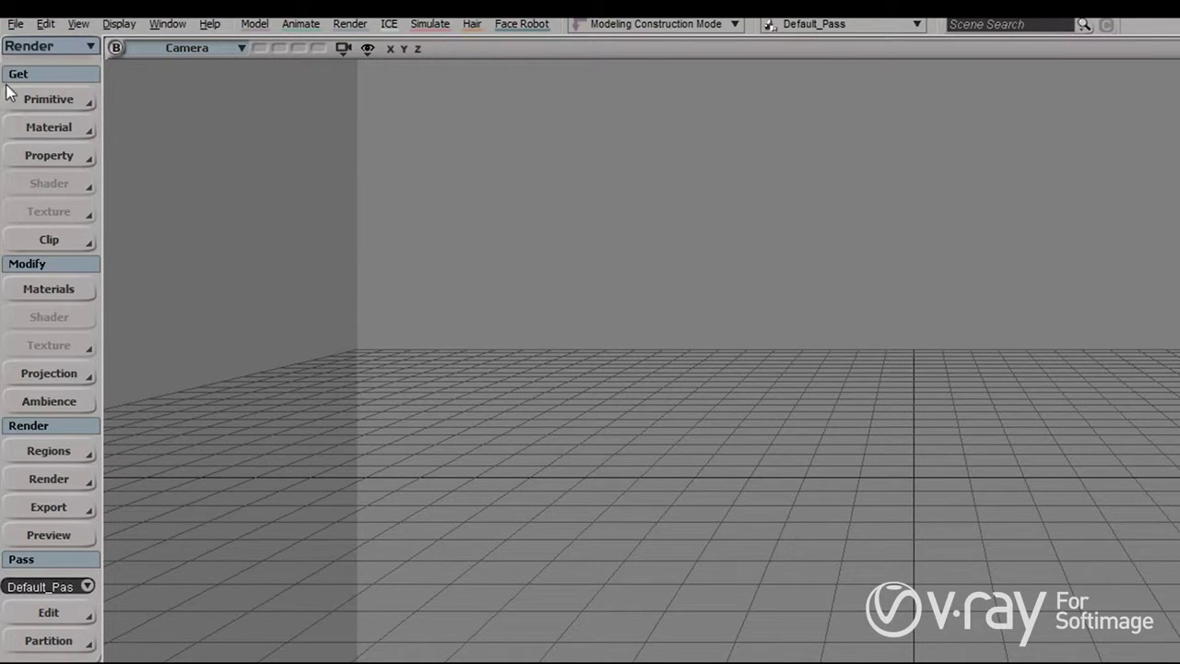
# - Create a V-Ray Plane primitive in the scene
pyautogui.click(54, 103)
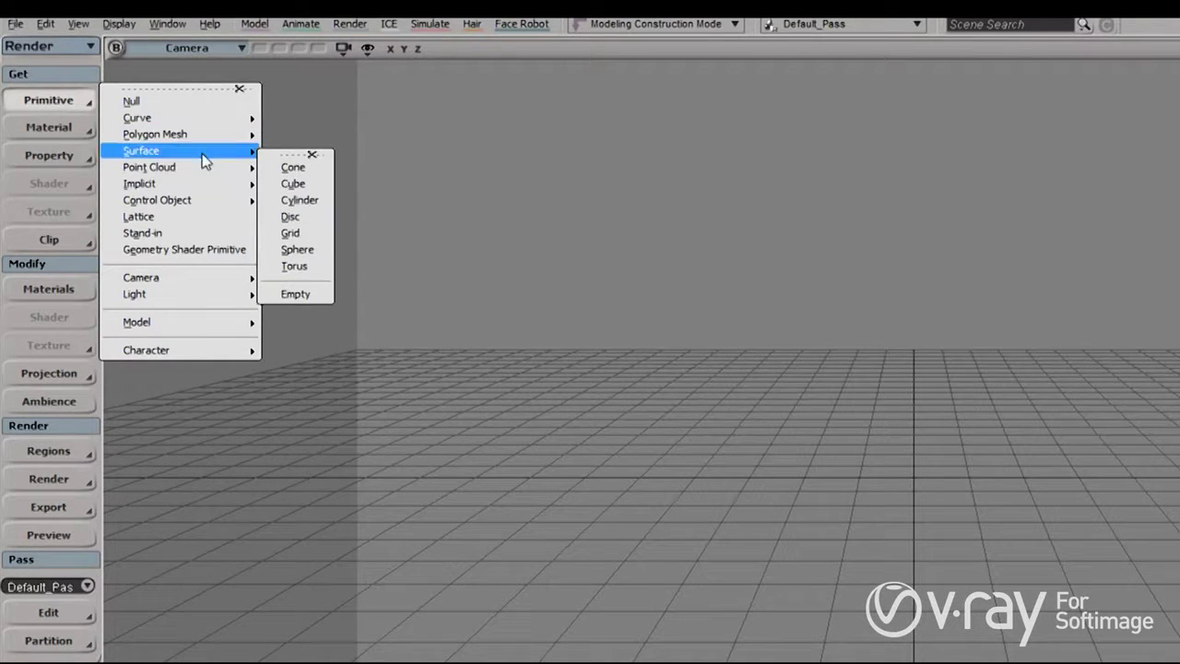
pyautogui.moveTo(197, 155)
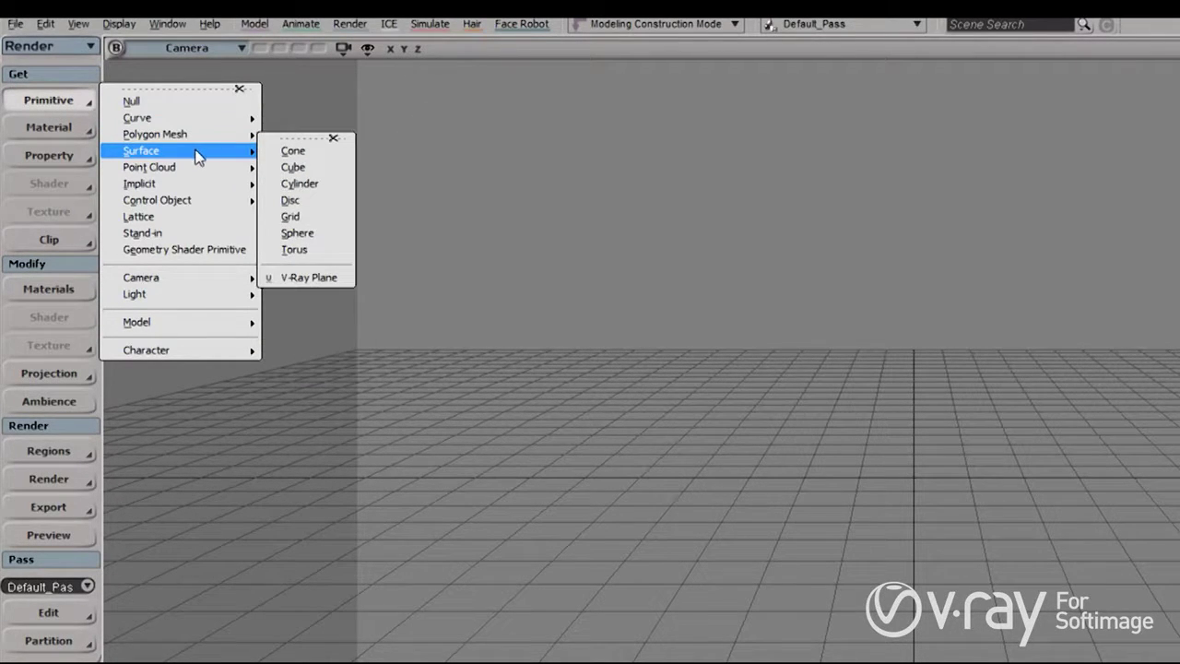
pyautogui.click(302, 279)
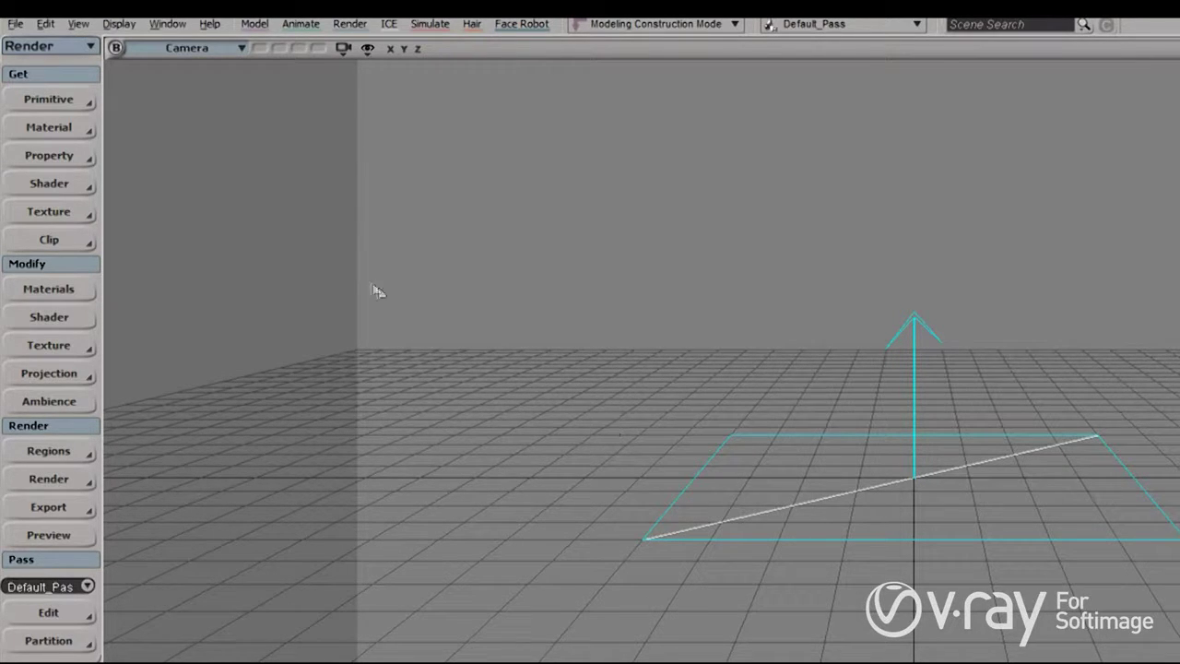
# - Create a V-Ray Physical Camera, review its lens, exposure and shutter settings, and close its properties
pyautogui.click(87, 95)
pyautogui.moveTo(203, 153)
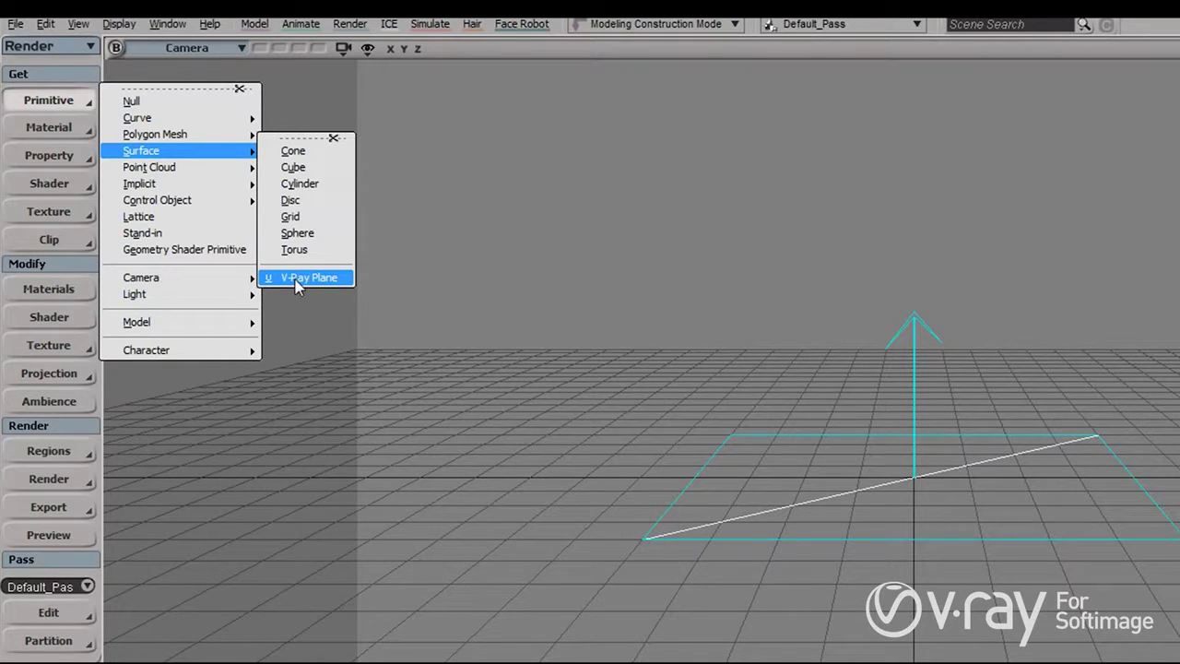
pyautogui.moveTo(231, 278)
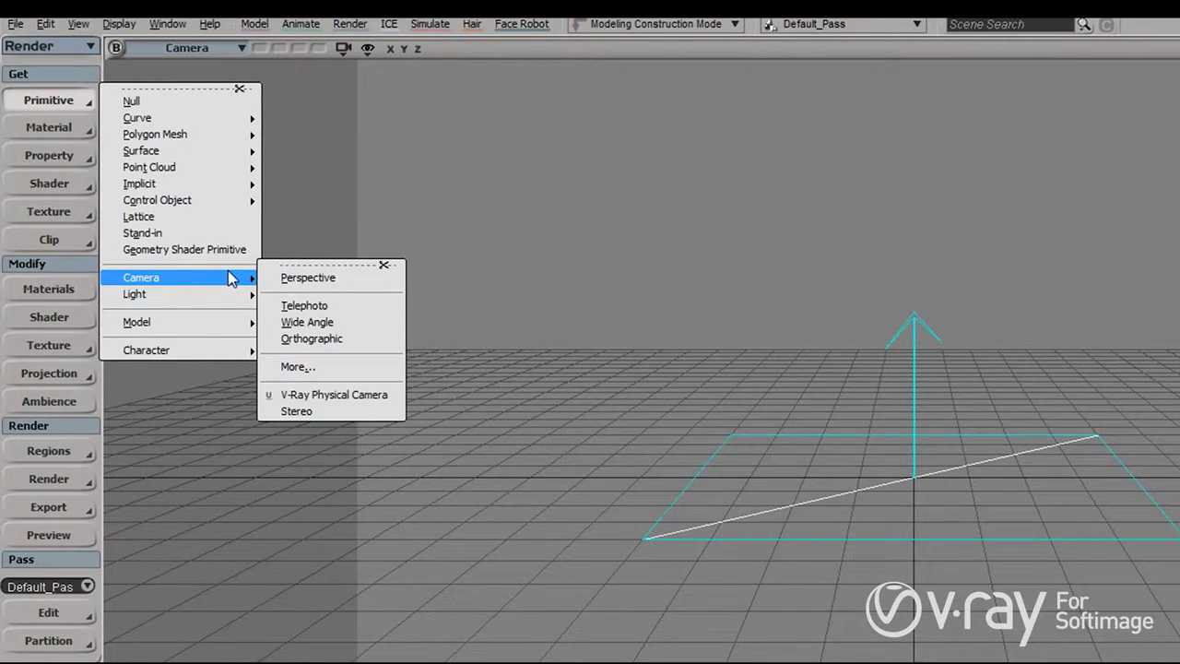
pyautogui.click(330, 397)
pyautogui.moveTo(268, 168); pyautogui.dragTo(456, 48)
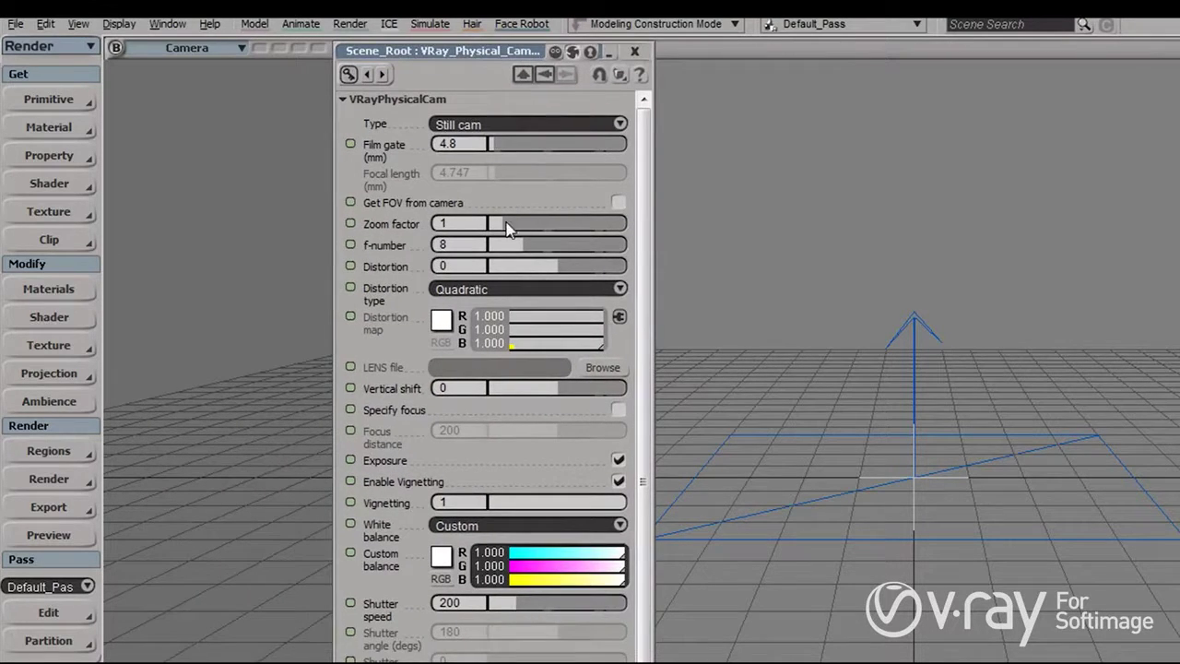
pyautogui.scroll(-1, 646, 220)
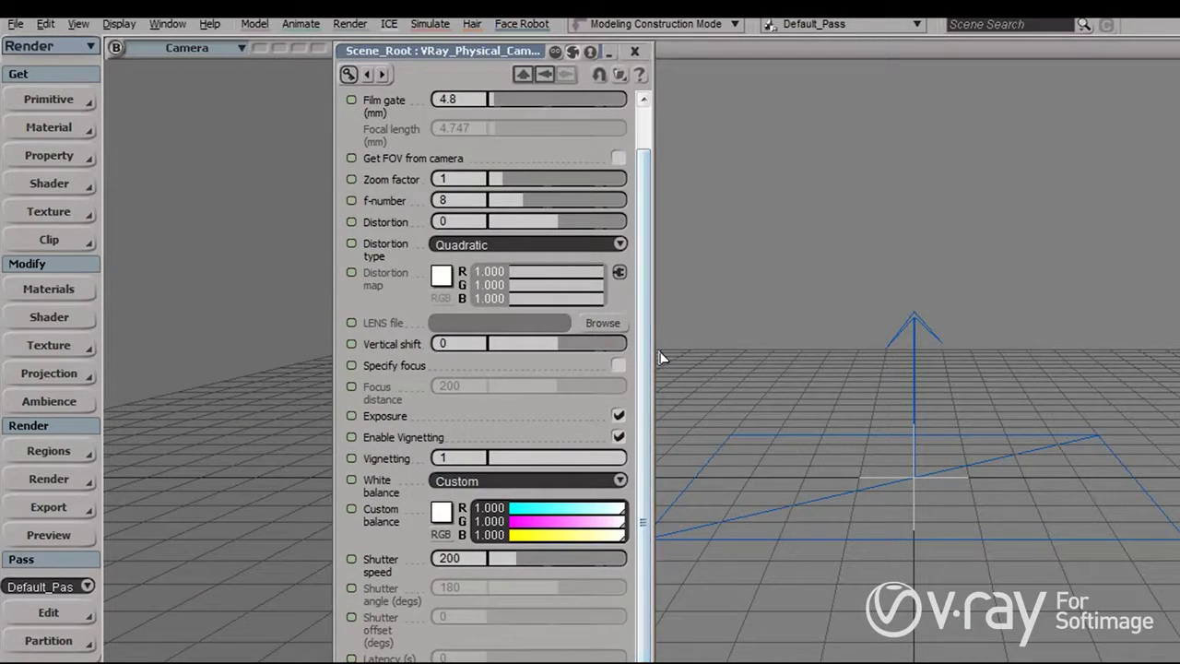
pyautogui.moveTo(684, 351); pyautogui.dragTo(684, 374)
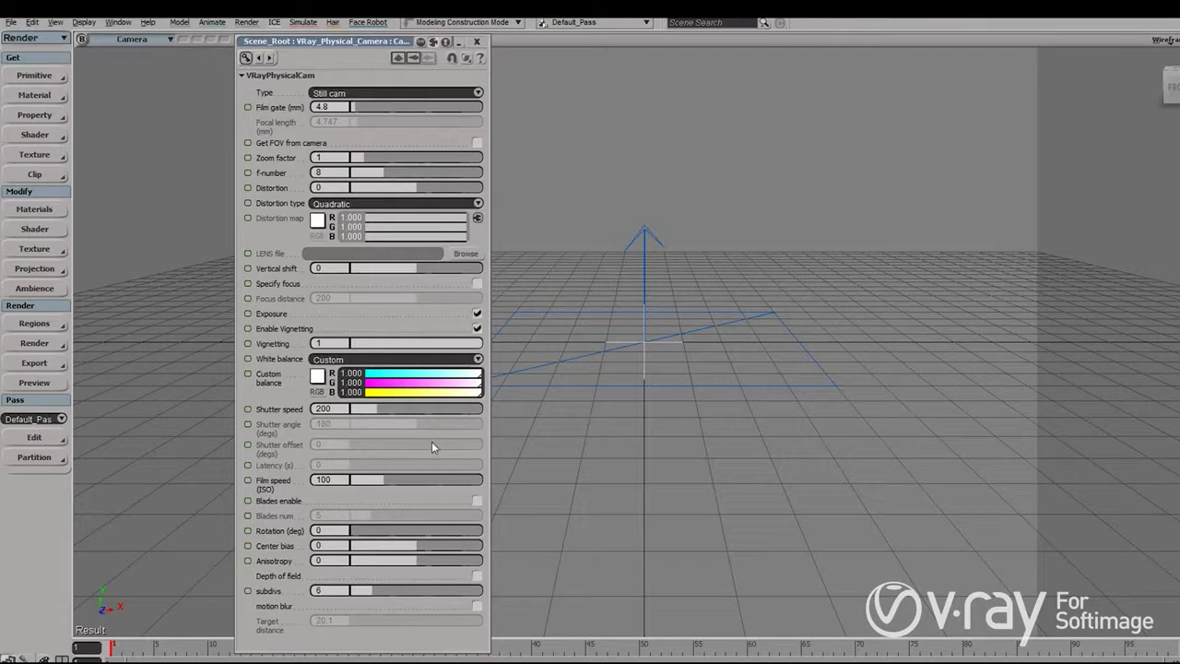
pyautogui.click(477, 42)
# - Examine the V-Ray lights, materials, object properties and volume shaders that can be added to the scene
pyautogui.click(51, 81)
pyautogui.moveTo(114, 214)
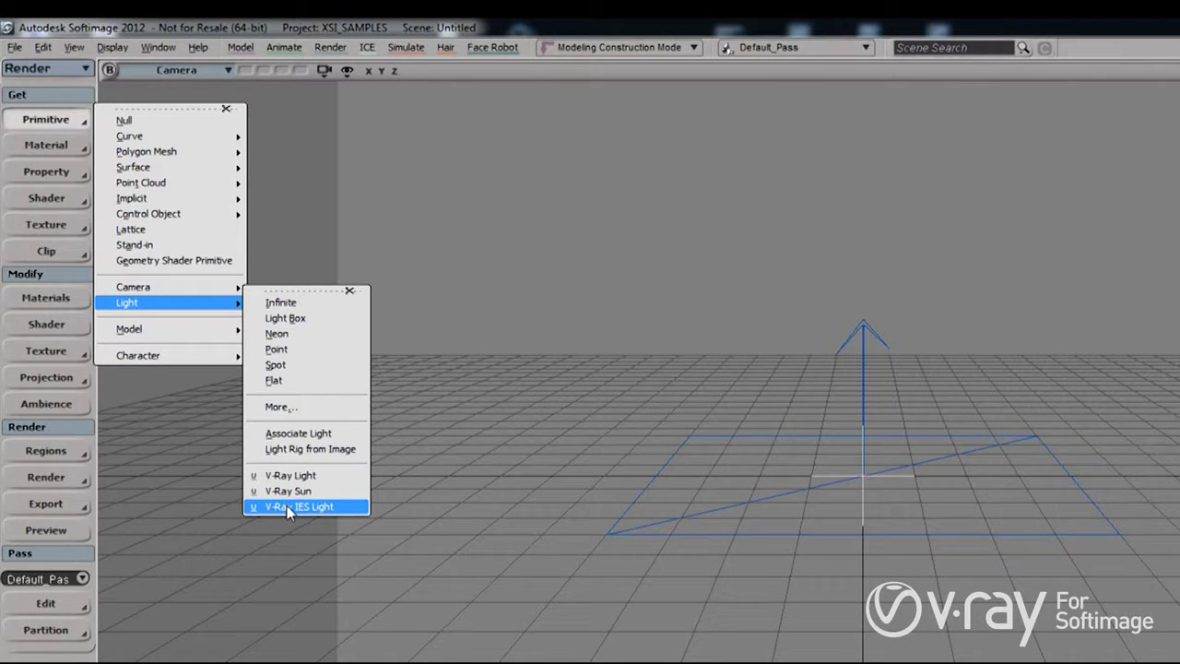
pyautogui.click(58, 145)
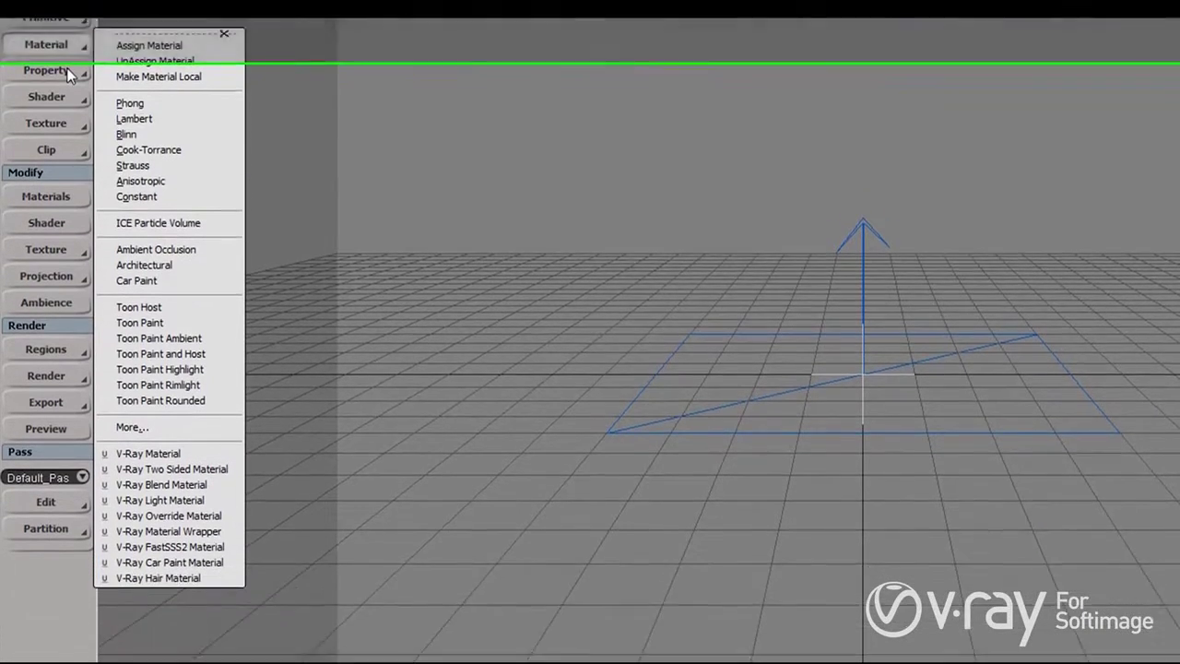
pyautogui.click(69, 175)
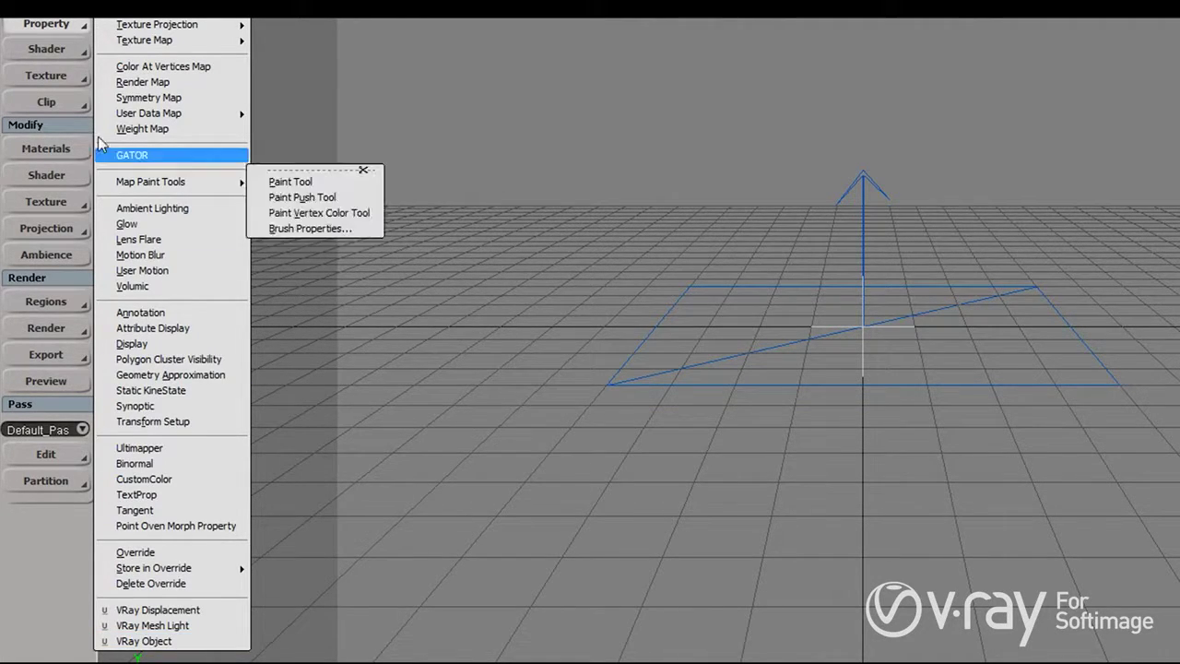
pyautogui.click(65, 50)
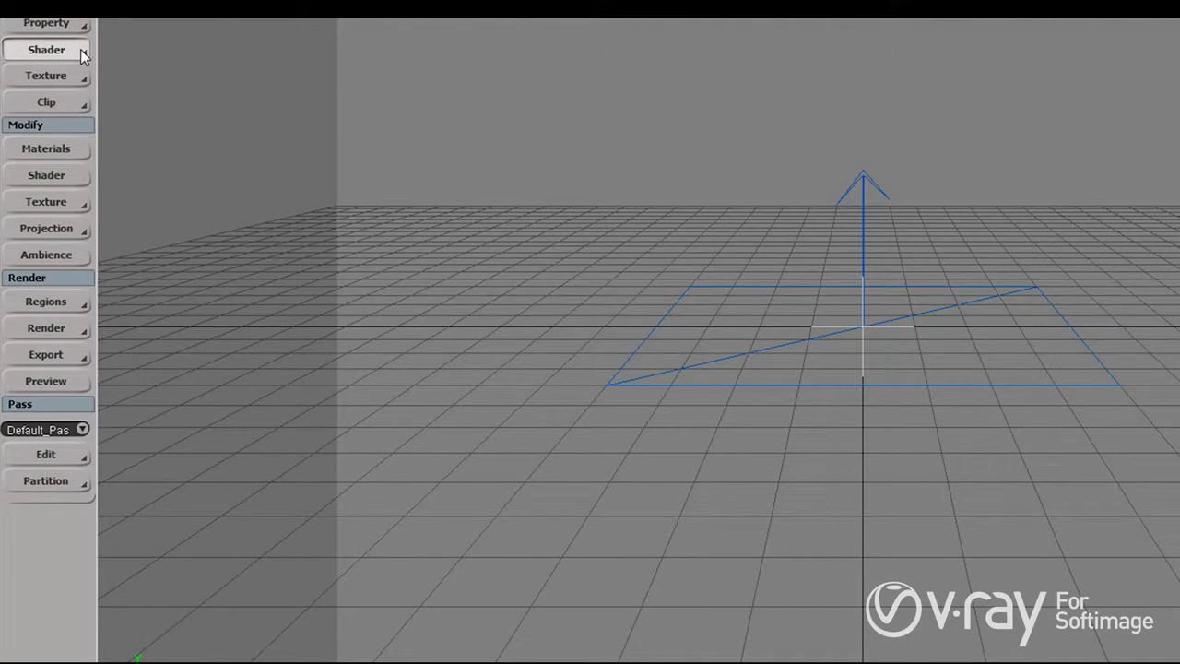
pyautogui.click(80, 49)
pyautogui.moveTo(172, 99)
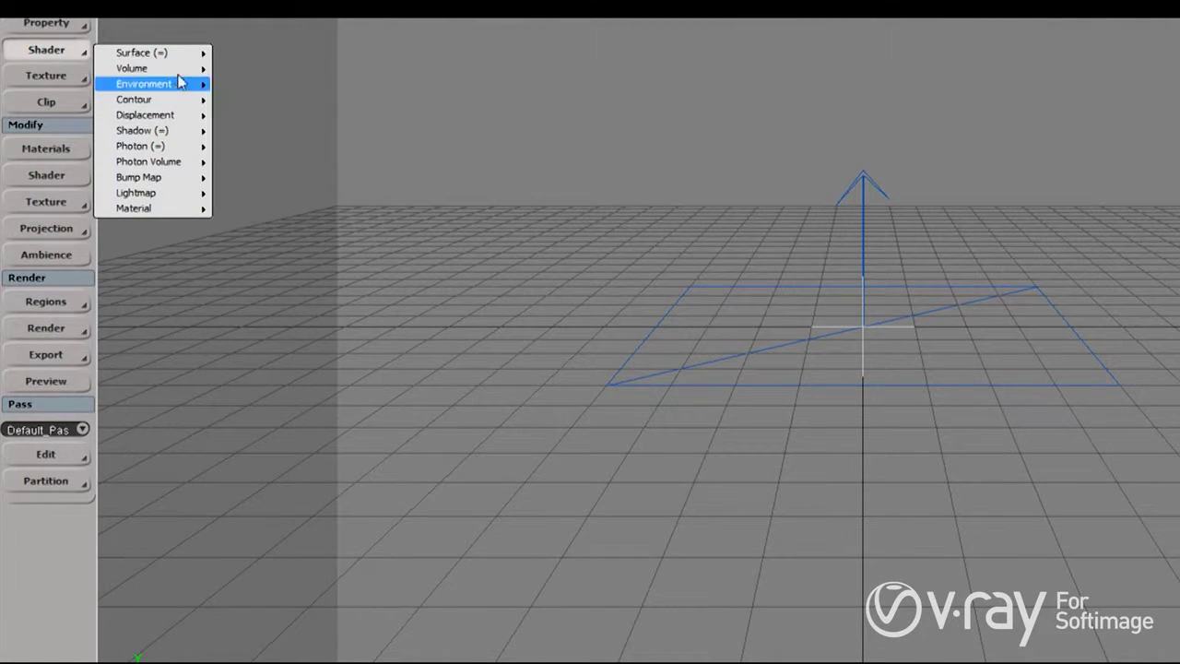
pyautogui.moveTo(180, 70)
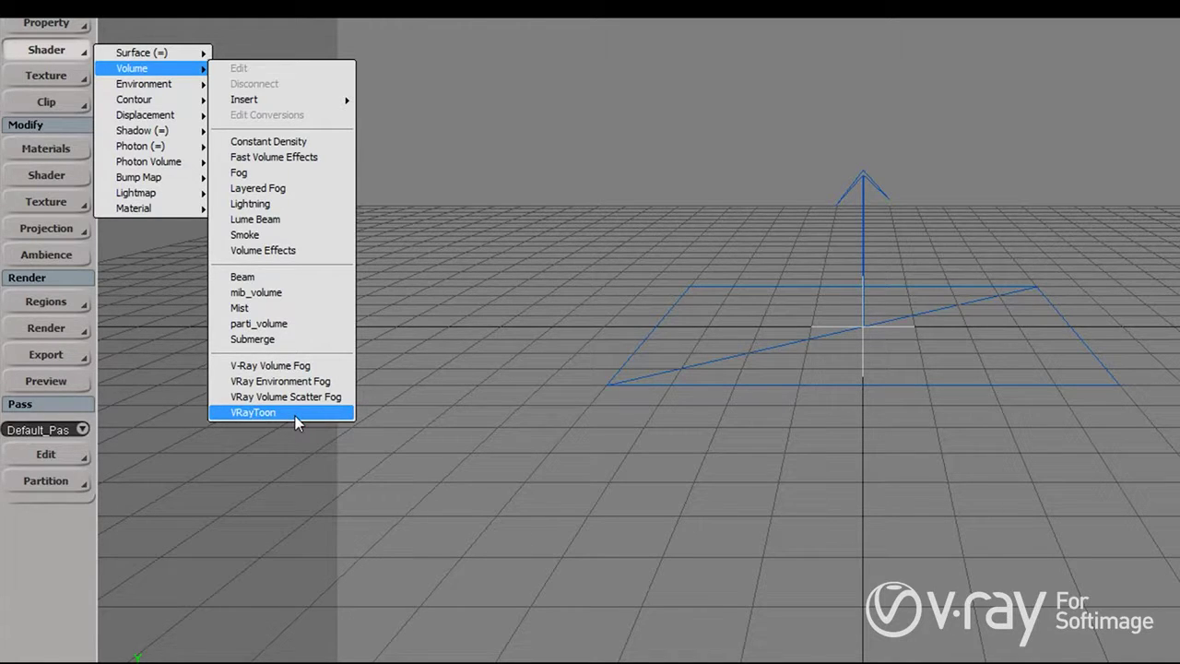
# - Browse the V-Ray add-on's texture shader presets and close the preset browser without choosing one
pyautogui.click(56, 76)
pyautogui.click(152, 385)
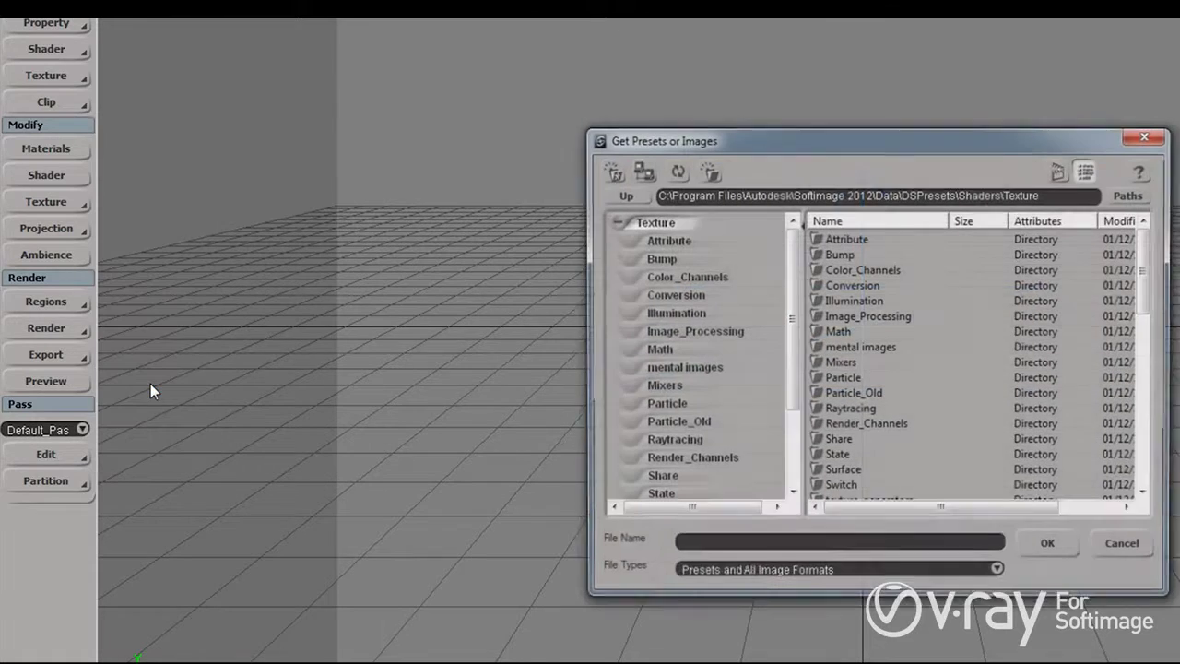
pyautogui.click(1131, 195)
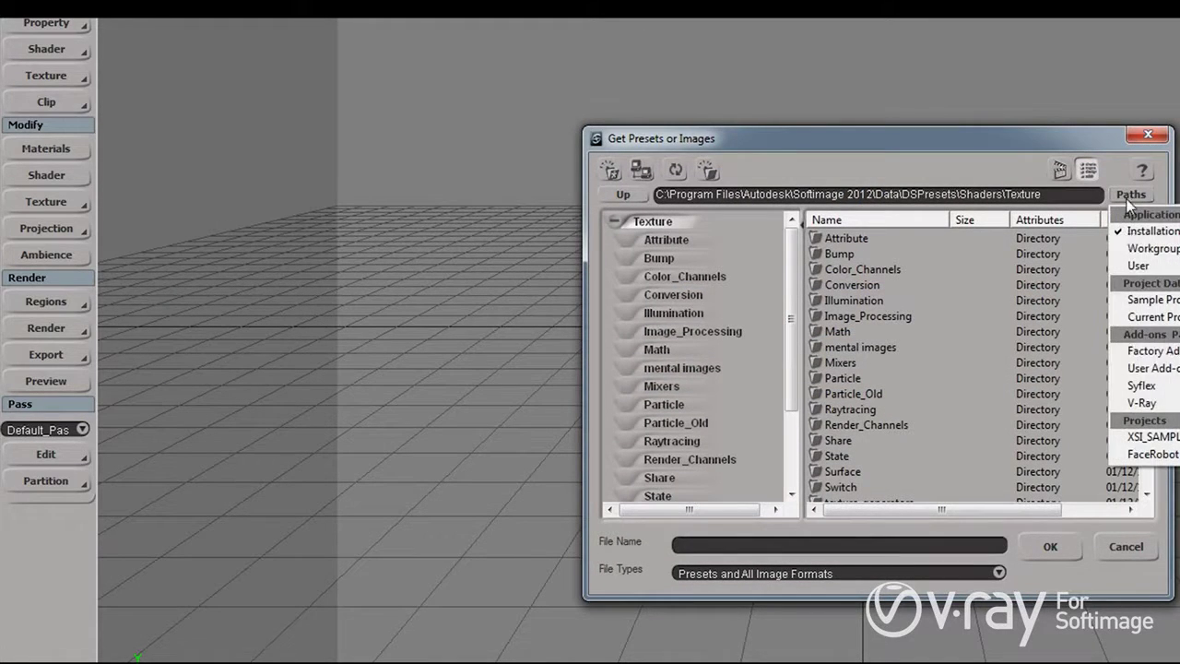
pyautogui.click(1136, 399)
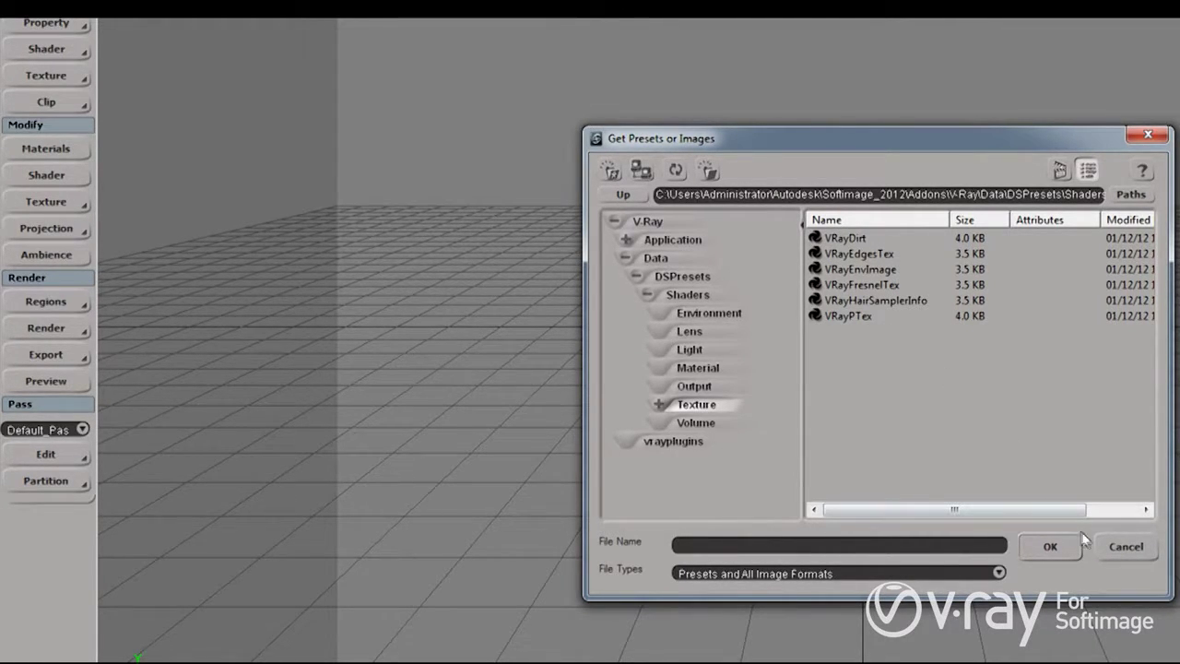
pyautogui.click(1118, 550)
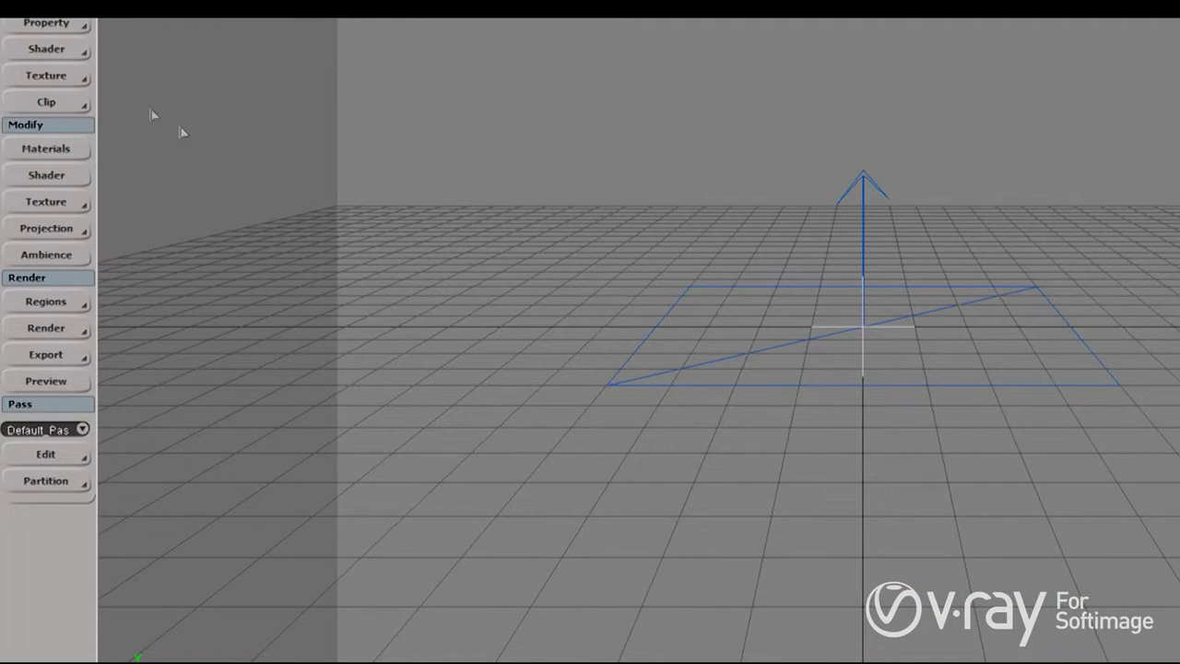
# - Add a VRay Environment Shader to the Environment shaders of the current pass
pyautogui.click(71, 103)
pyautogui.click(77, 453)
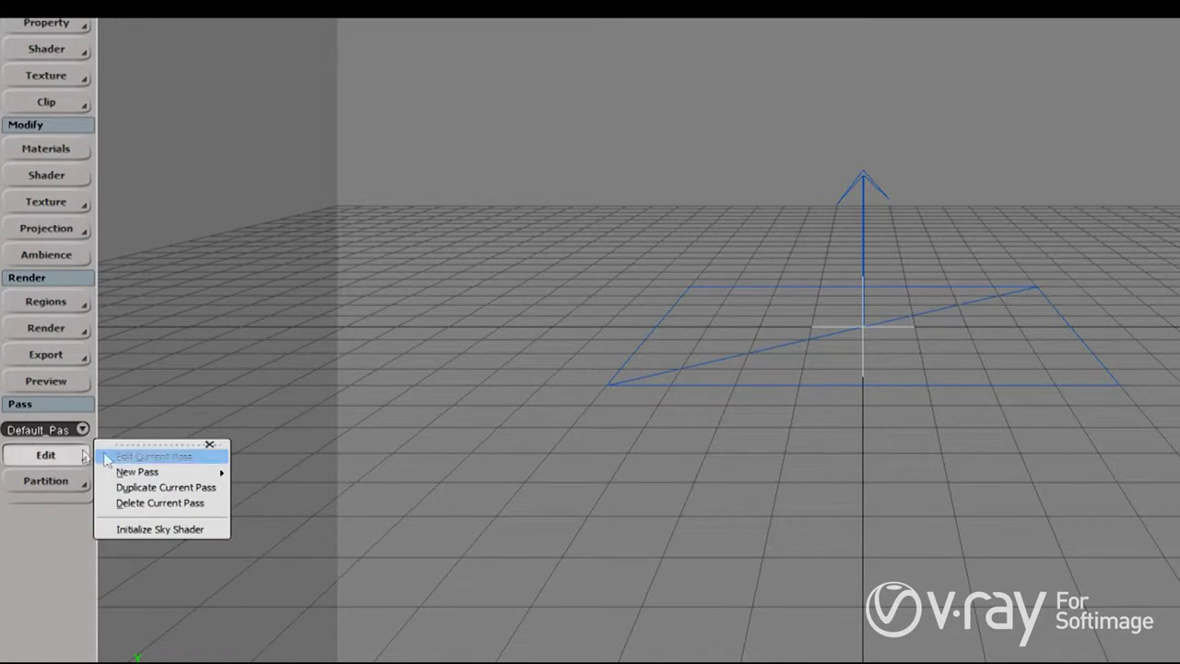
pyautogui.click(166, 463)
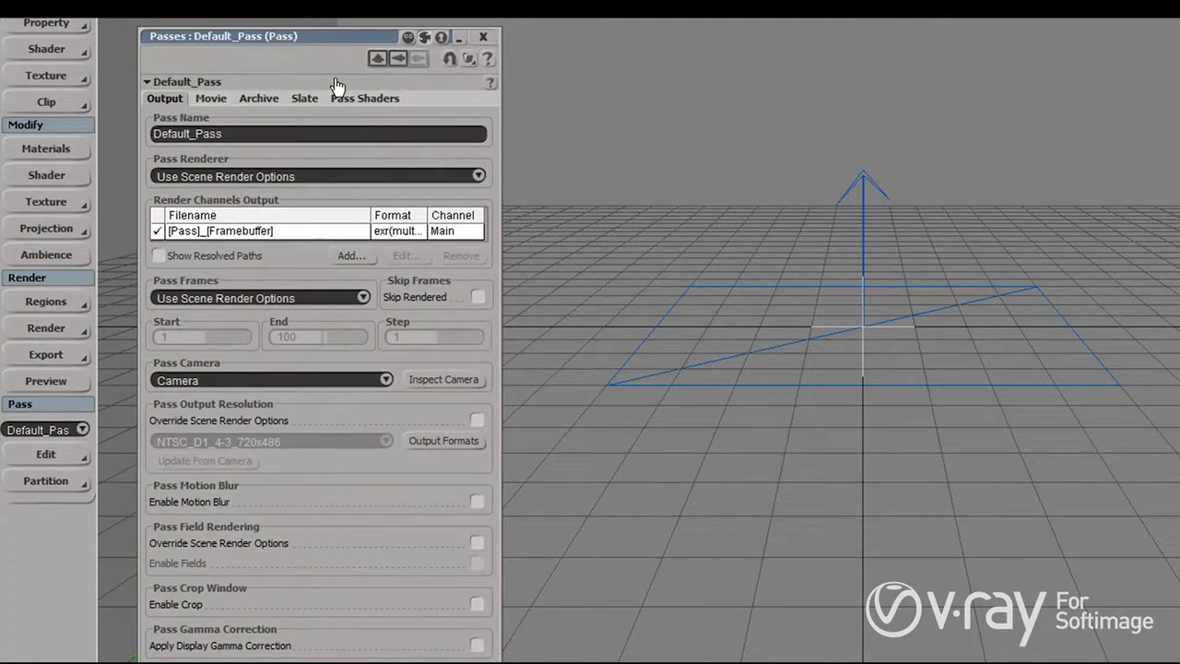
pyautogui.click(365, 98)
pyautogui.moveTo(277, 36); pyautogui.dragTo(725, 78)
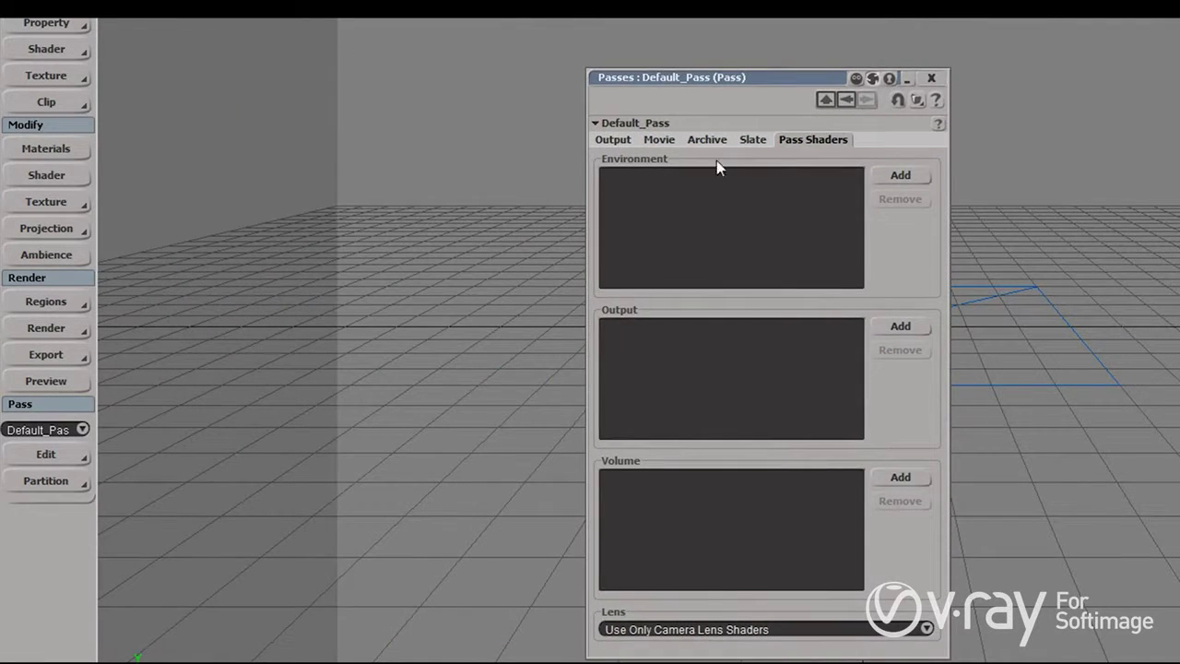
pyautogui.click(902, 175)
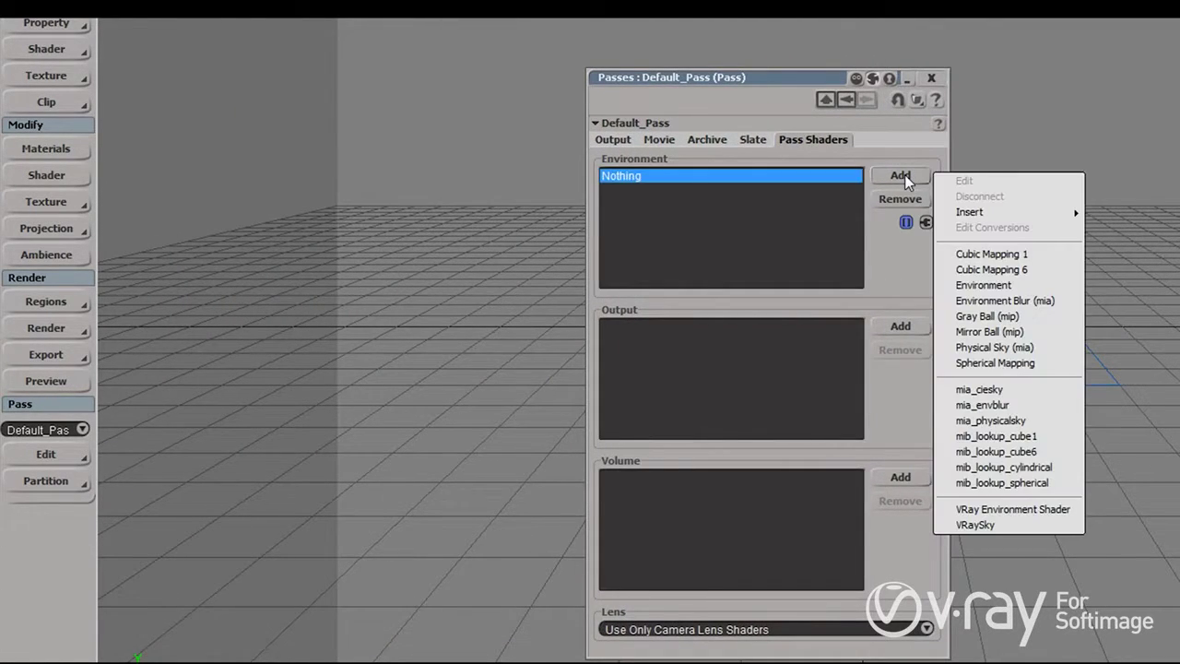
pyautogui.click(1024, 511)
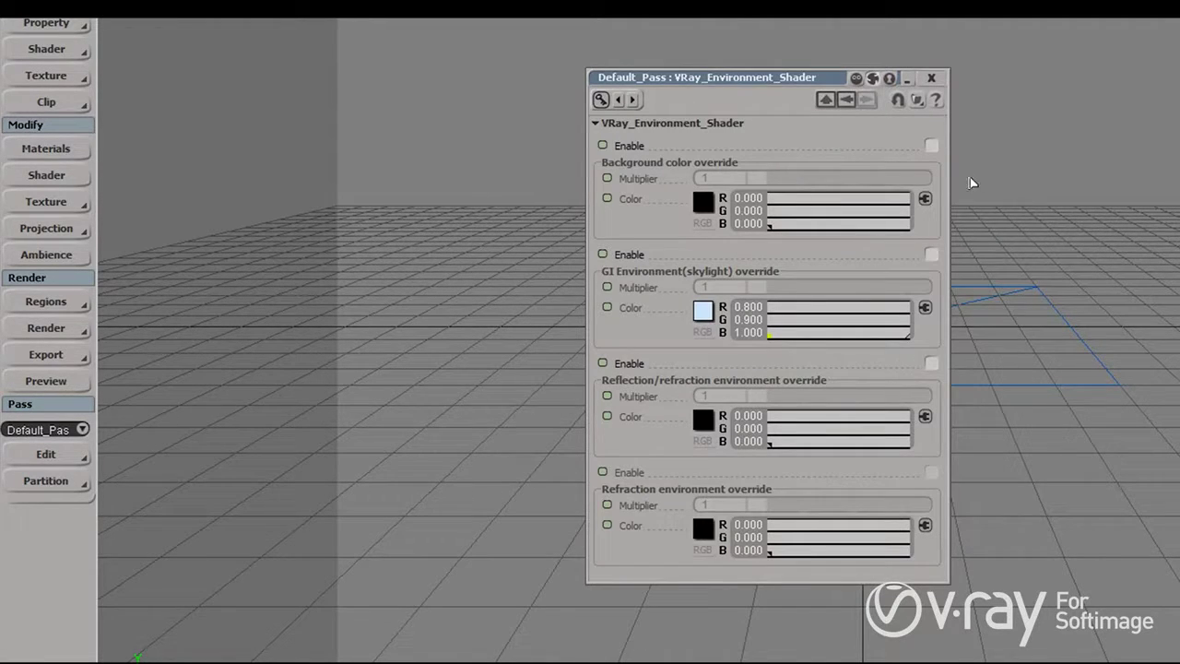
# - Enable the background, GI skylight, reflection/refraction and refraction overrides in the VRay Environment Shader
pyautogui.click(931, 145)
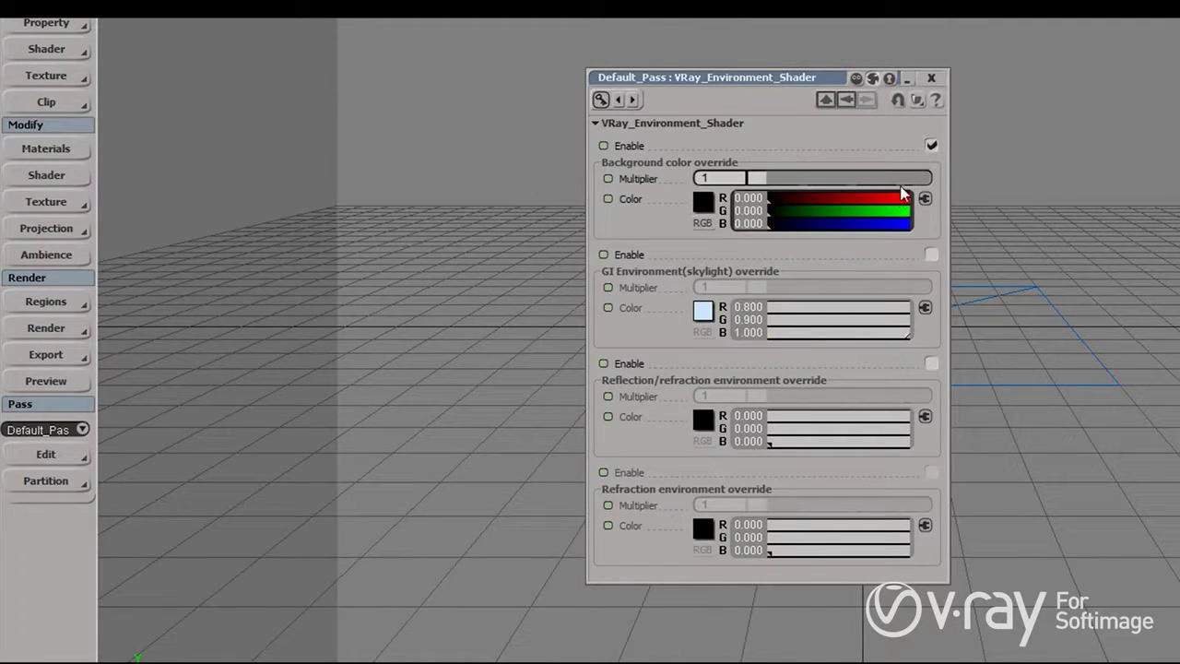
pyautogui.click(931, 253)
pyautogui.click(932, 364)
pyautogui.click(931, 472)
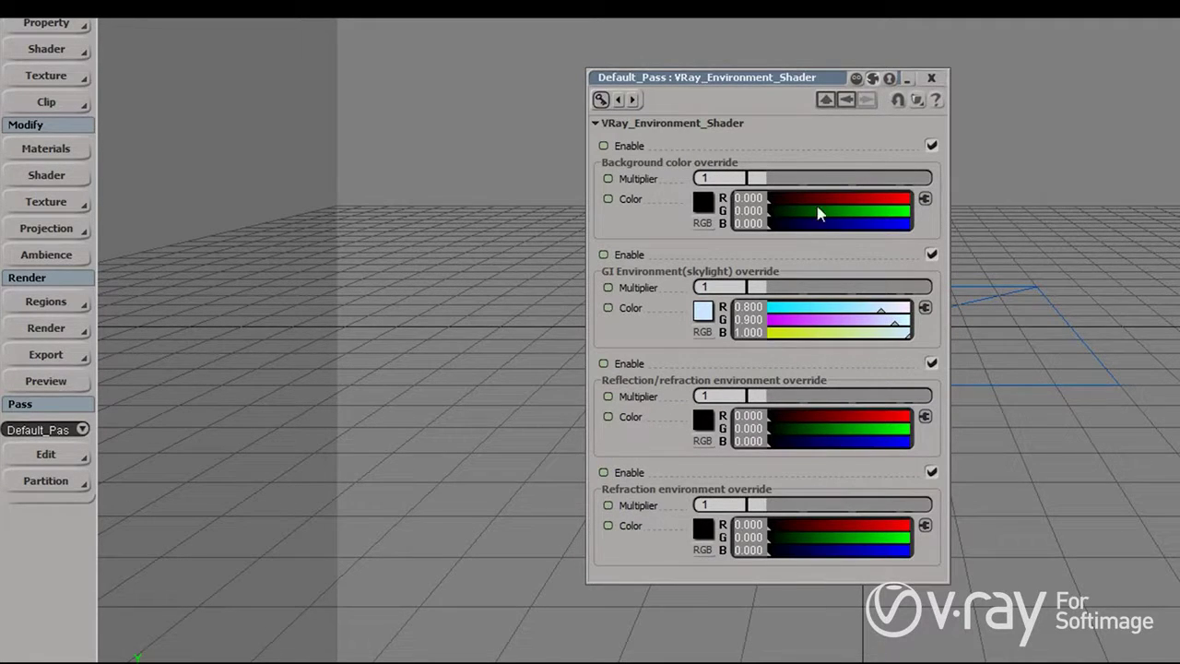
# - Add a VRaySky shader to the pass's Environment shaders with an automatic V-Ray Sun, and close the light's properties
pyautogui.click(825, 99)
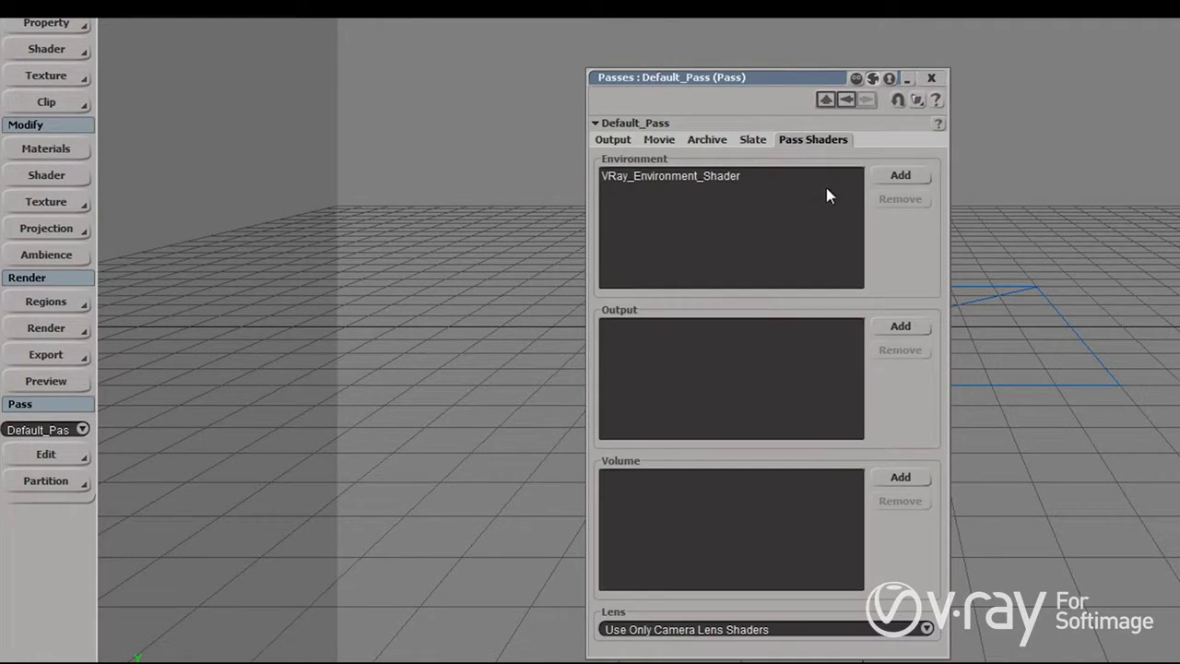
pyautogui.click(900, 175)
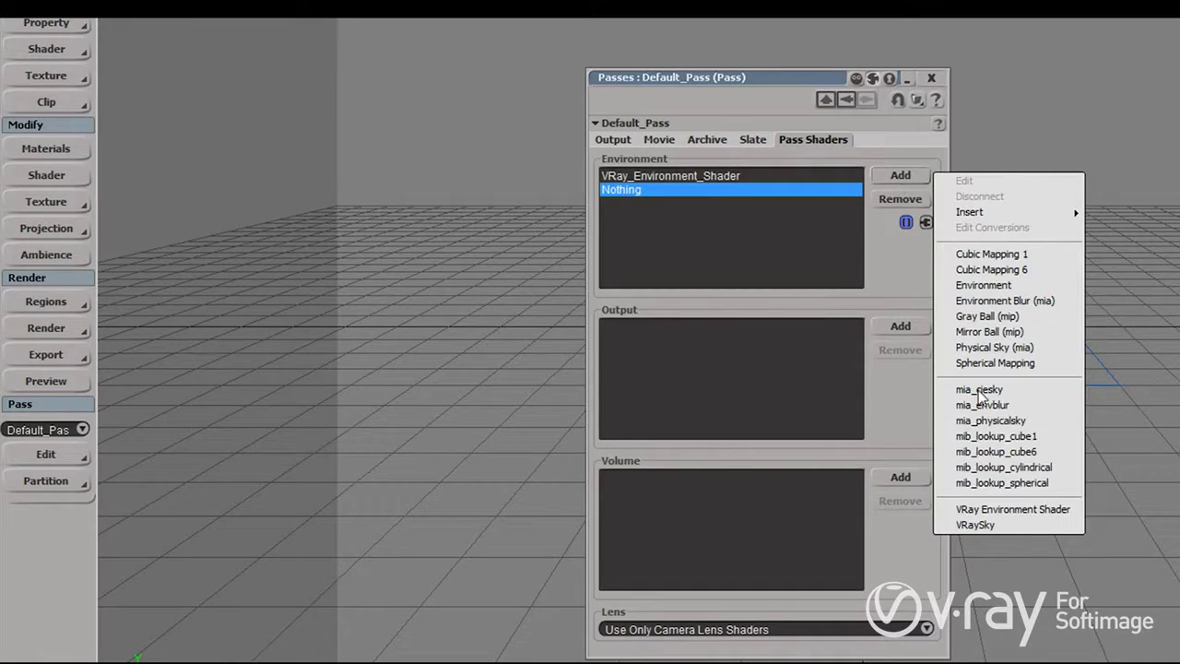
pyautogui.click(977, 525)
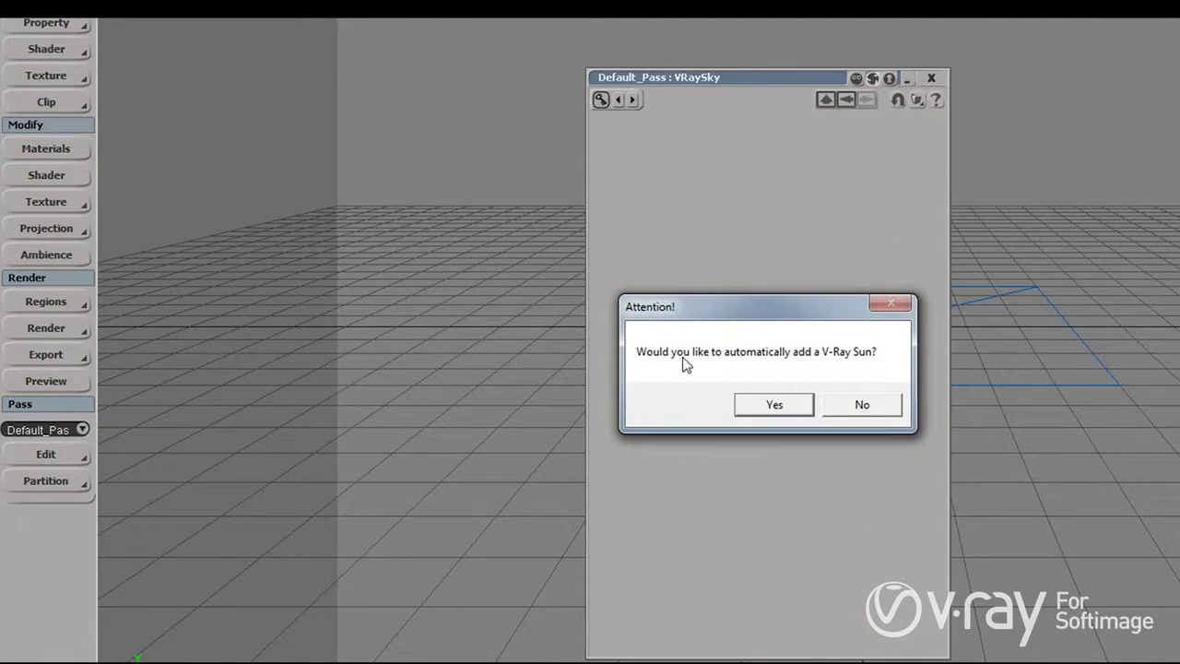
pyautogui.click(775, 406)
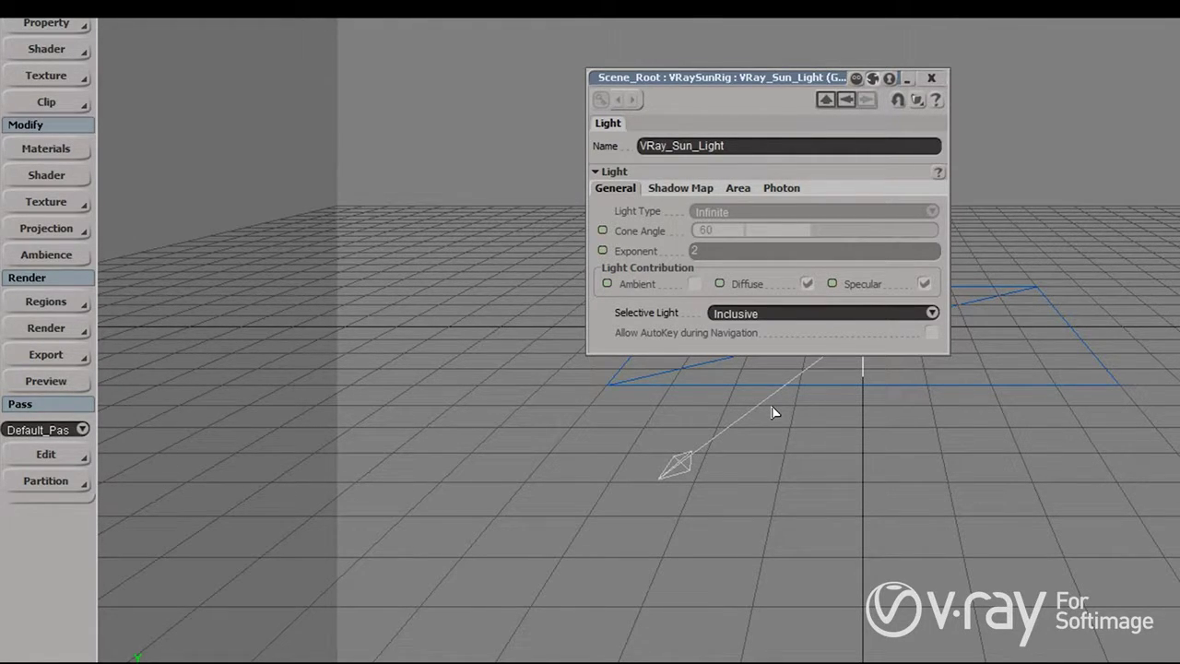
pyautogui.click(932, 77)
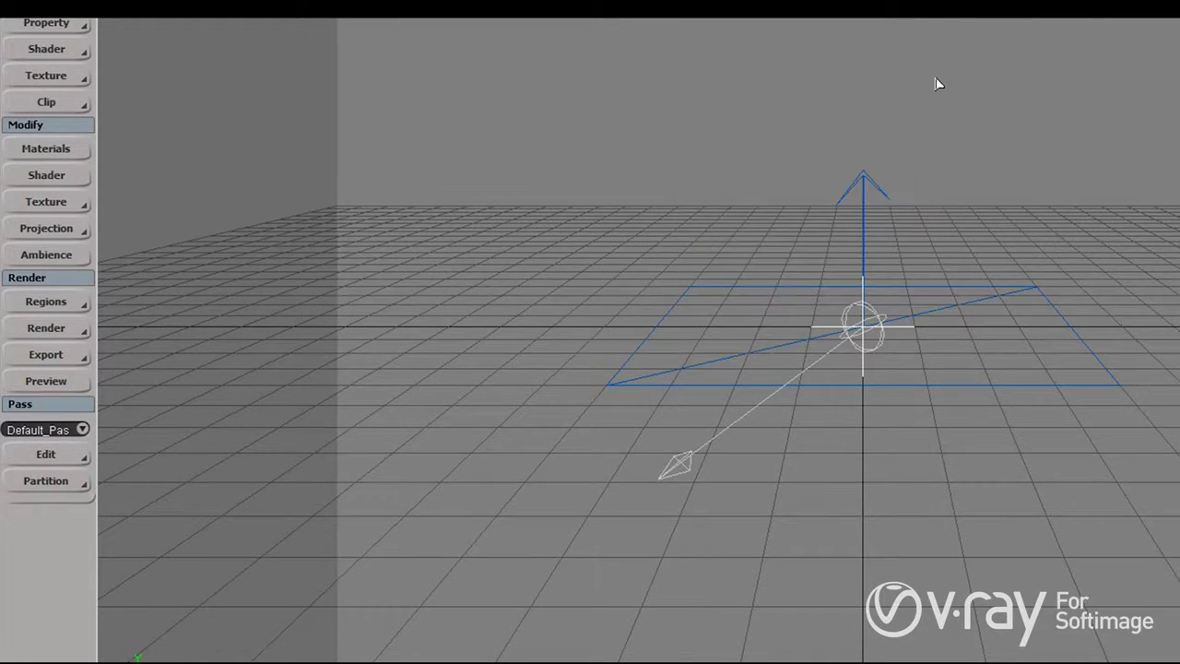
# - Check the V-Ray render channels available for the current pass's output, and add VRay Environment Fog to its Volume shaders
pyautogui.click(72, 455)
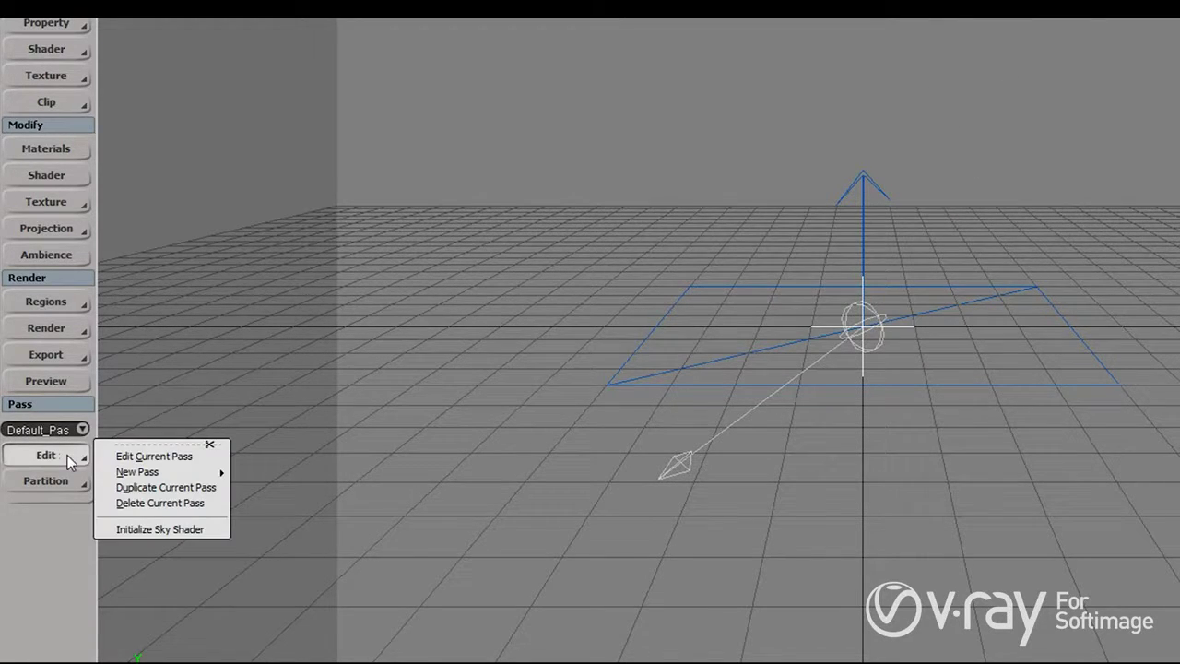
pyautogui.click(179, 459)
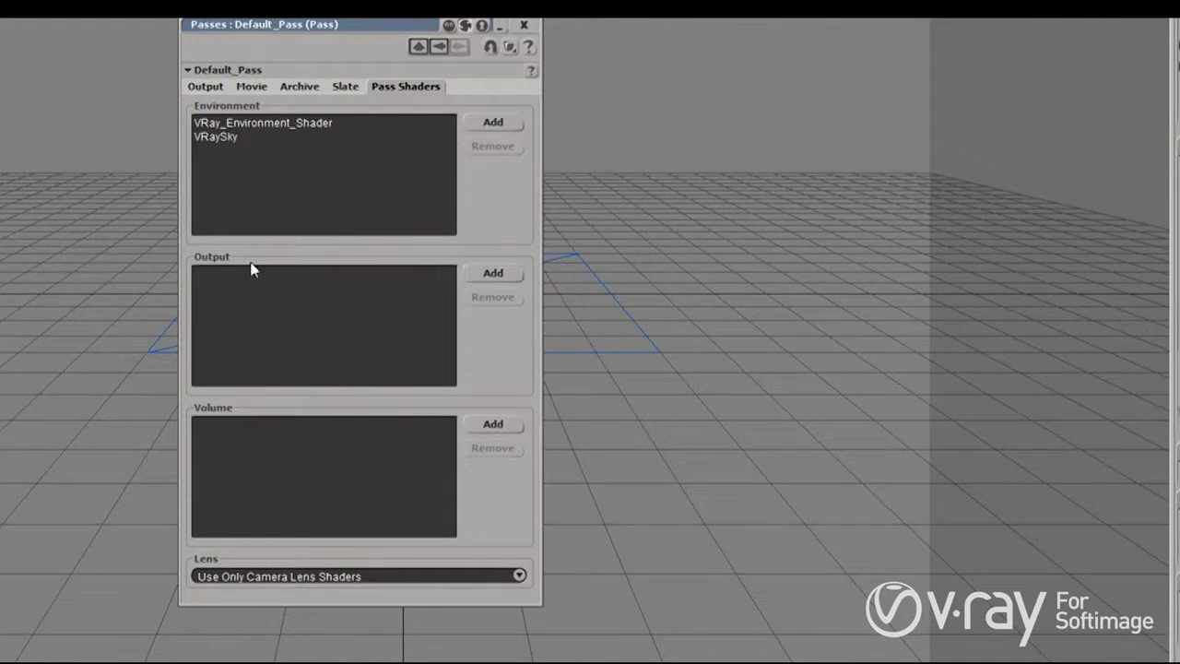
pyautogui.click(479, 273)
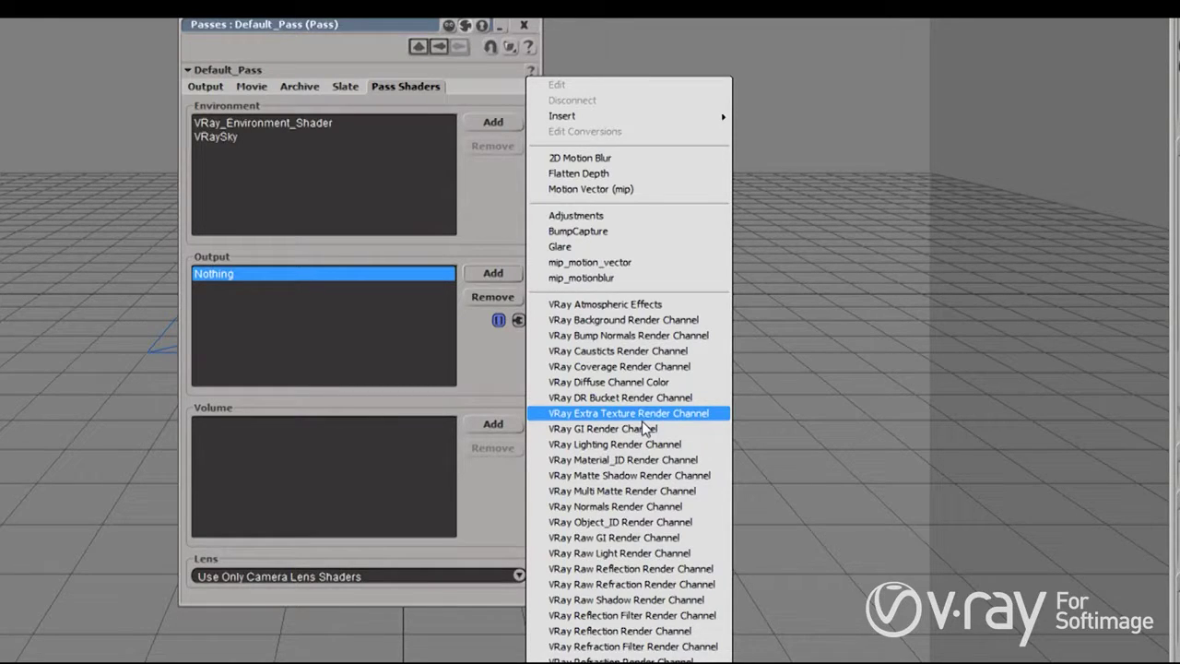
pyautogui.click(451, 488)
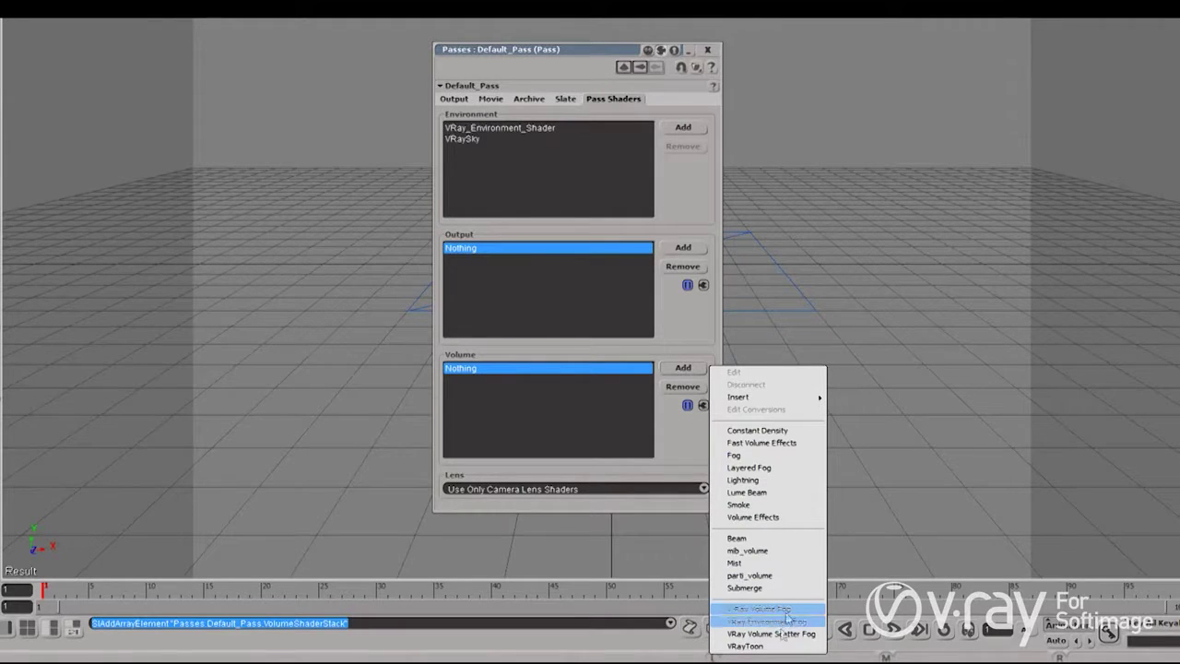
pyautogui.click(774, 621)
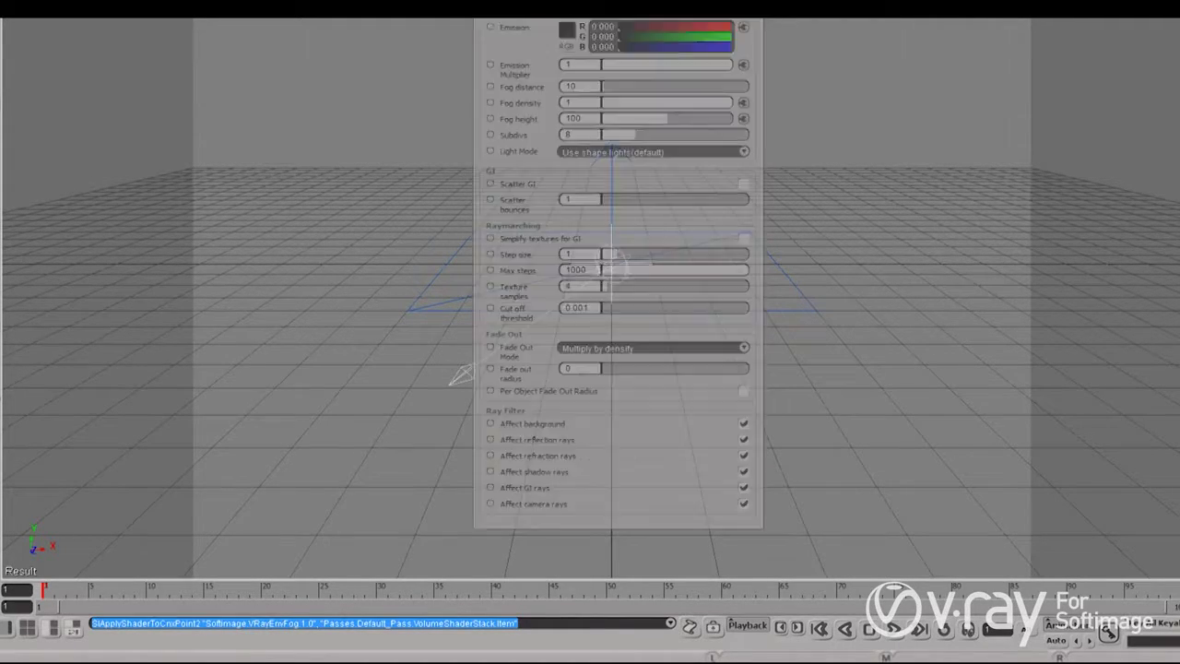
# - Reopen the current pass's settings, check the V-Ray shaders available for its Volume stack, and close the settings
pyautogui.click(20, 353)
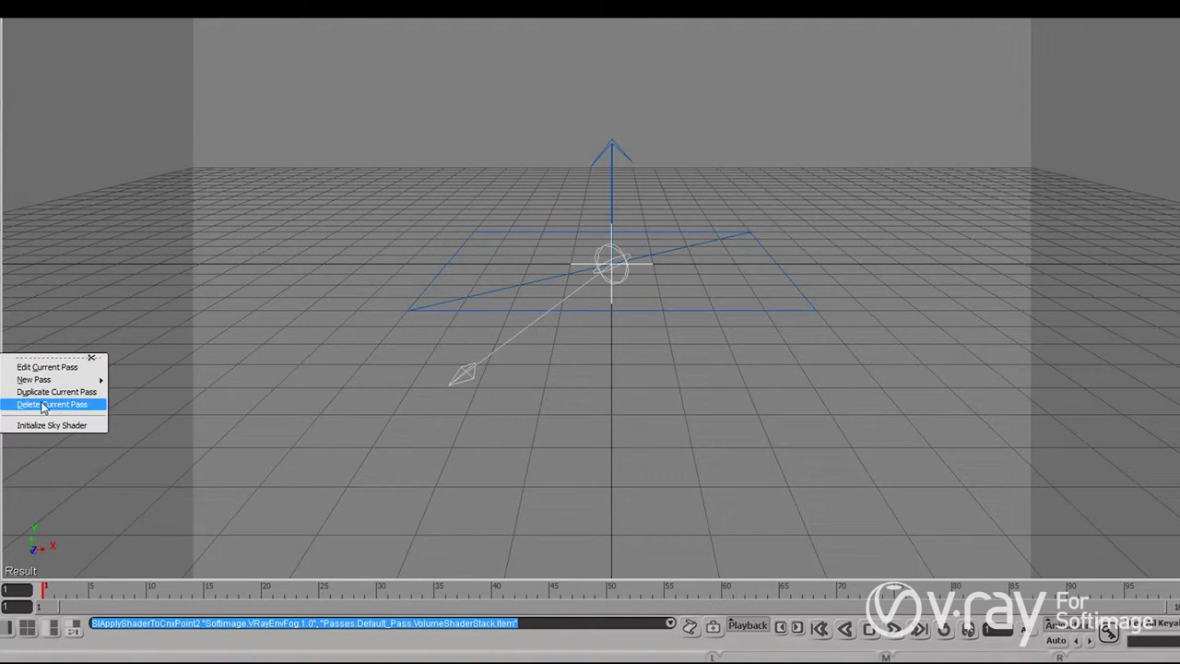
pyautogui.click(39, 368)
pyautogui.click(284, 352)
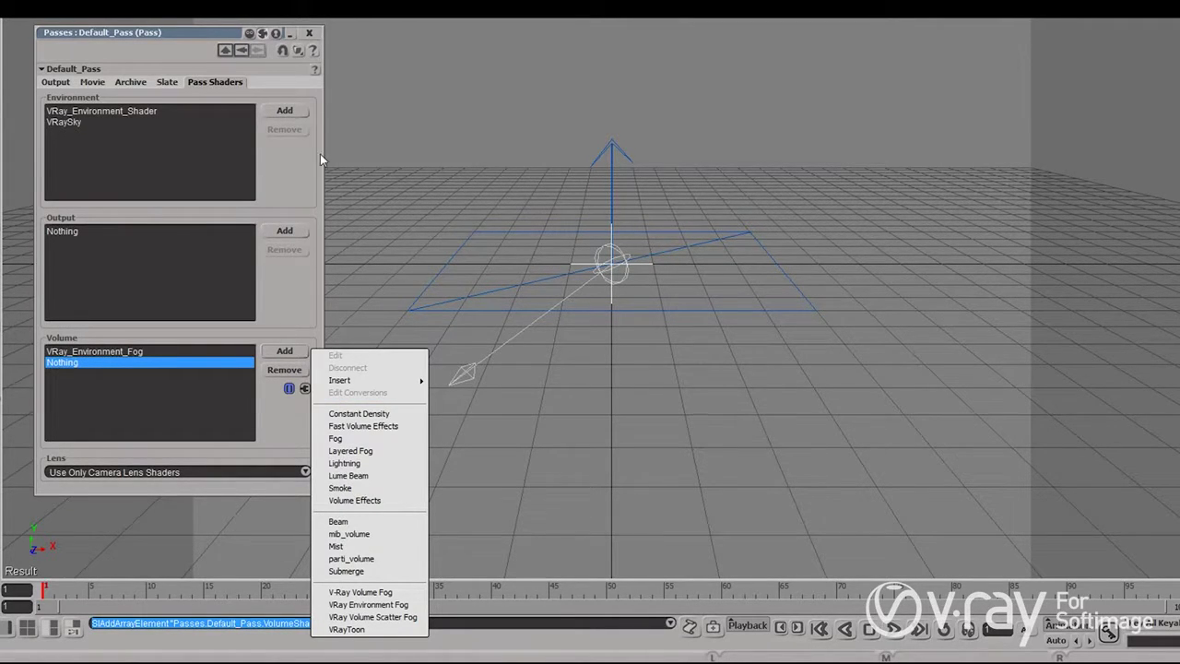
pyautogui.click(309, 33)
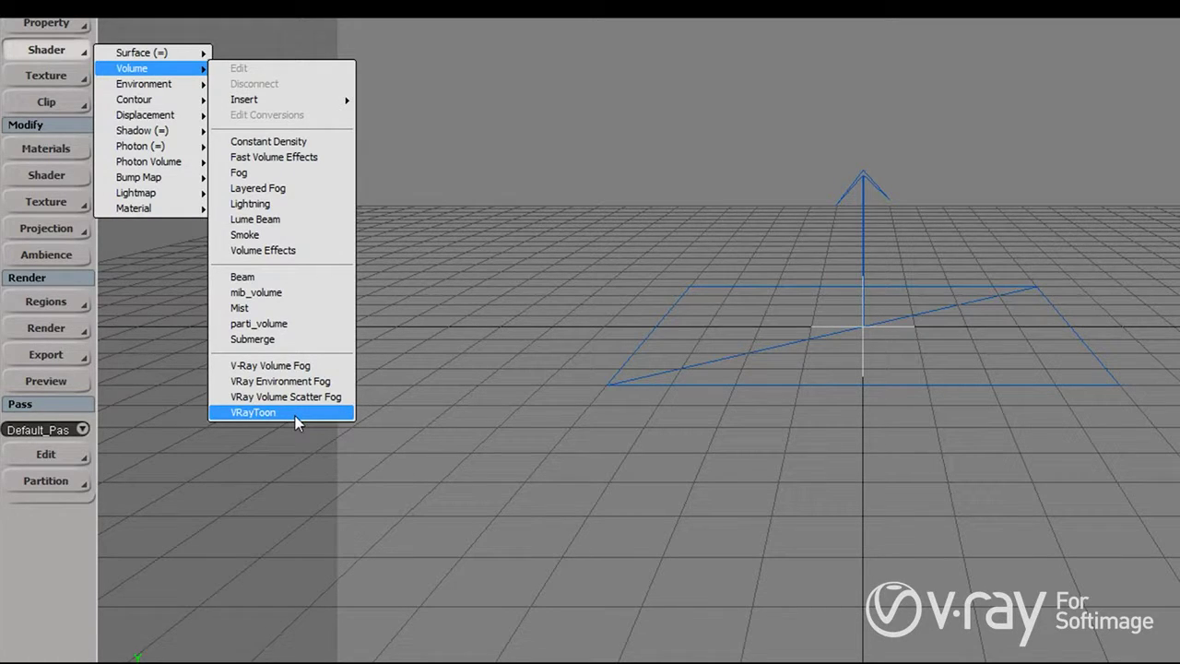
# - Browse the V-Ray add-on's texture shader presets in the Get Presets or Images browser, and close it without loading one
pyautogui.click(60, 79)
pyautogui.click(138, 385)
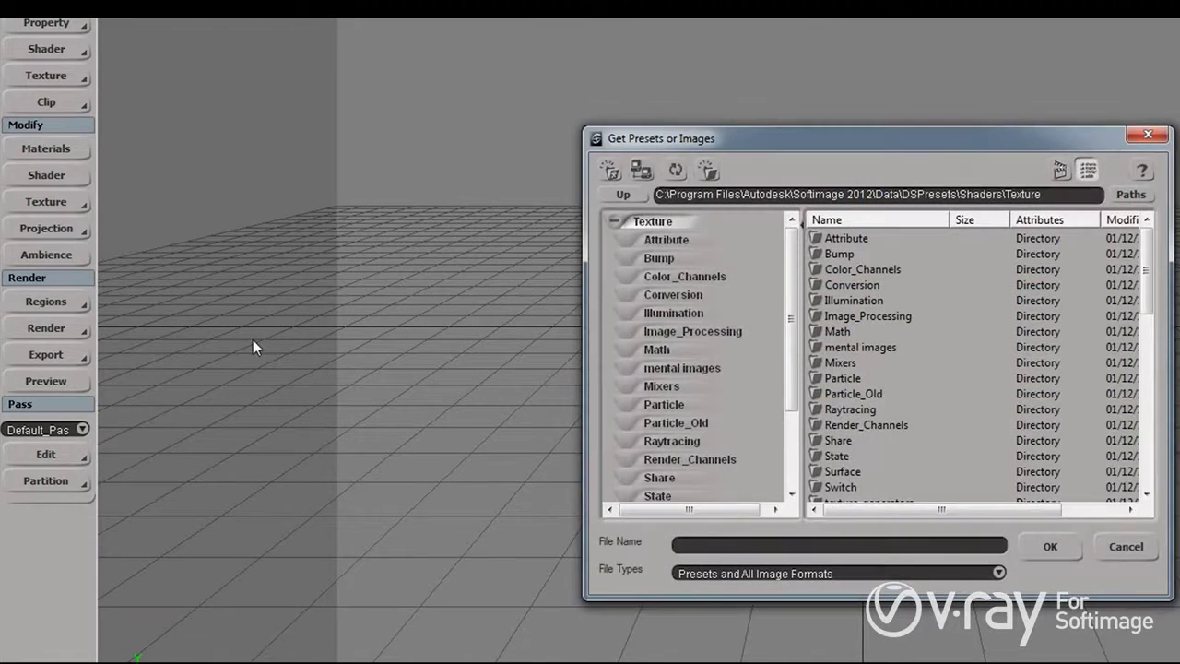
pyautogui.click(1129, 193)
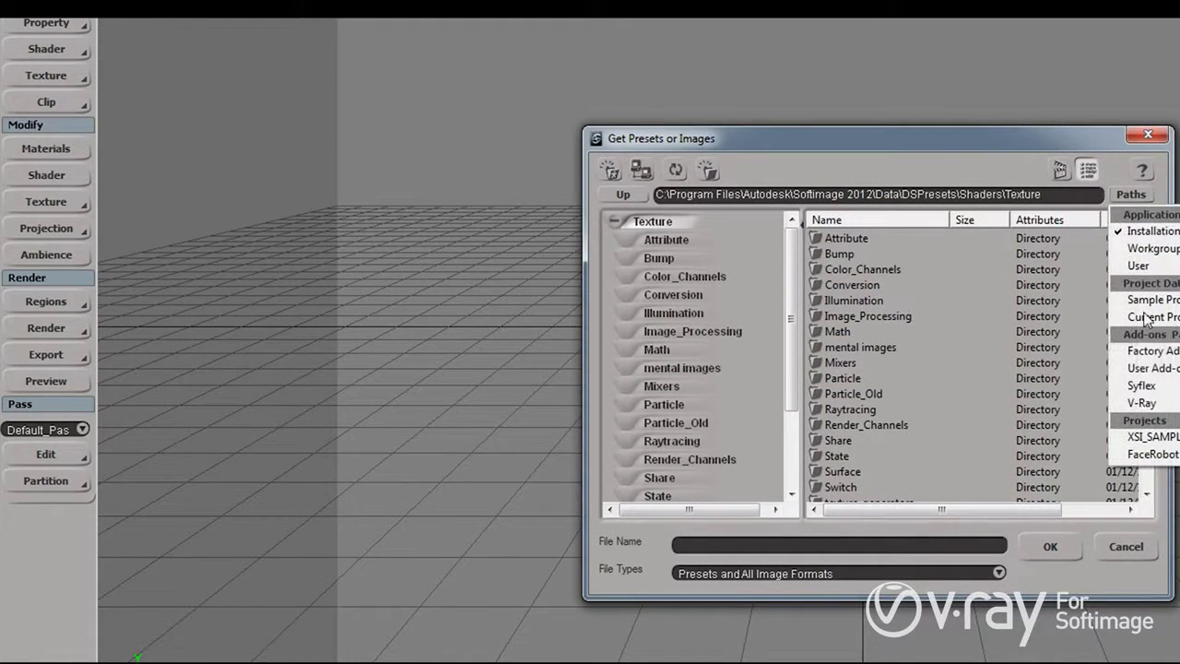
pyautogui.click(1136, 403)
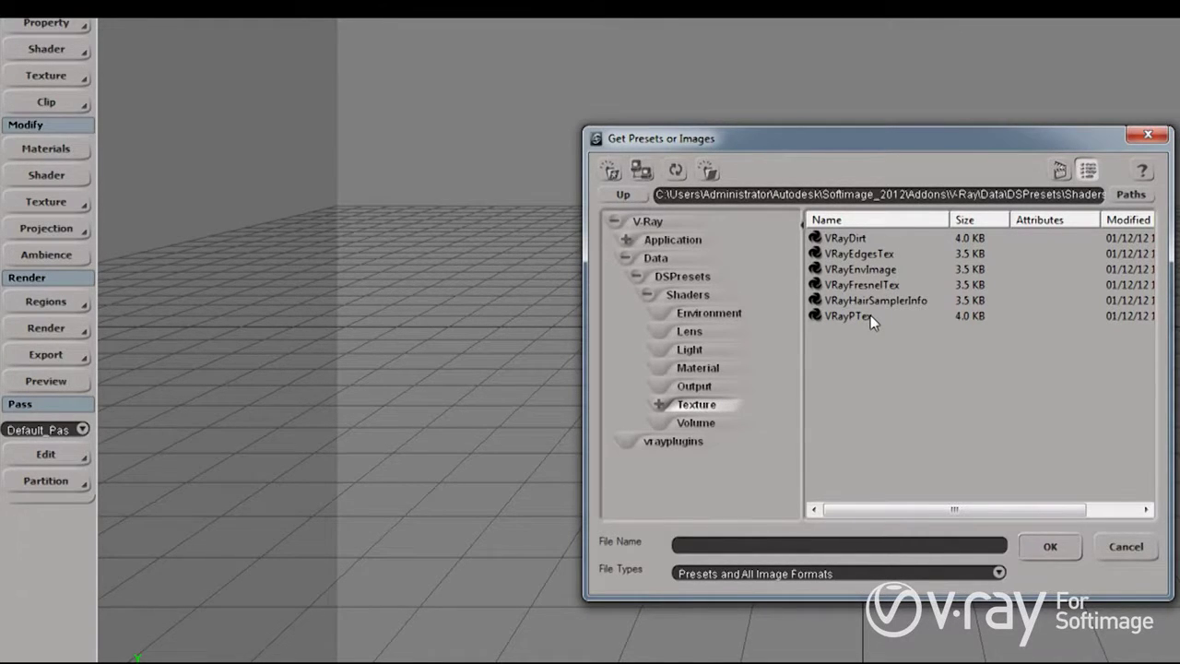
pyautogui.click(1125, 547)
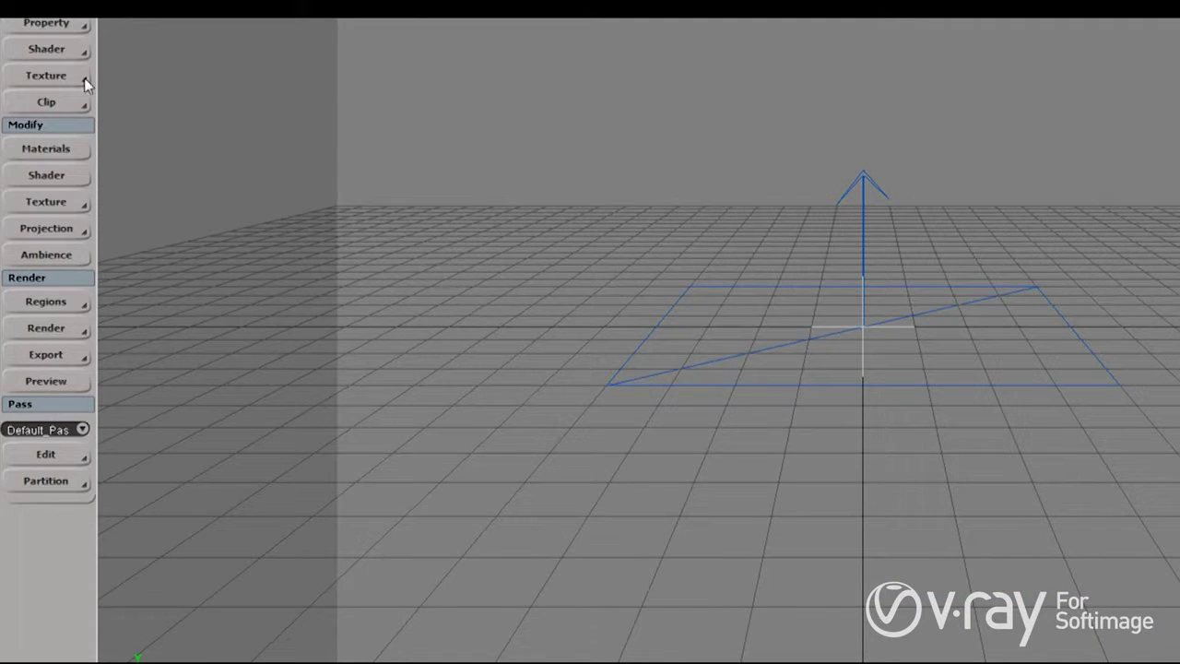
# - Open the current pass's shader settings and add a VRay Environment Shader to its Environment stack
pyautogui.click(71, 103)
pyautogui.click(76, 453)
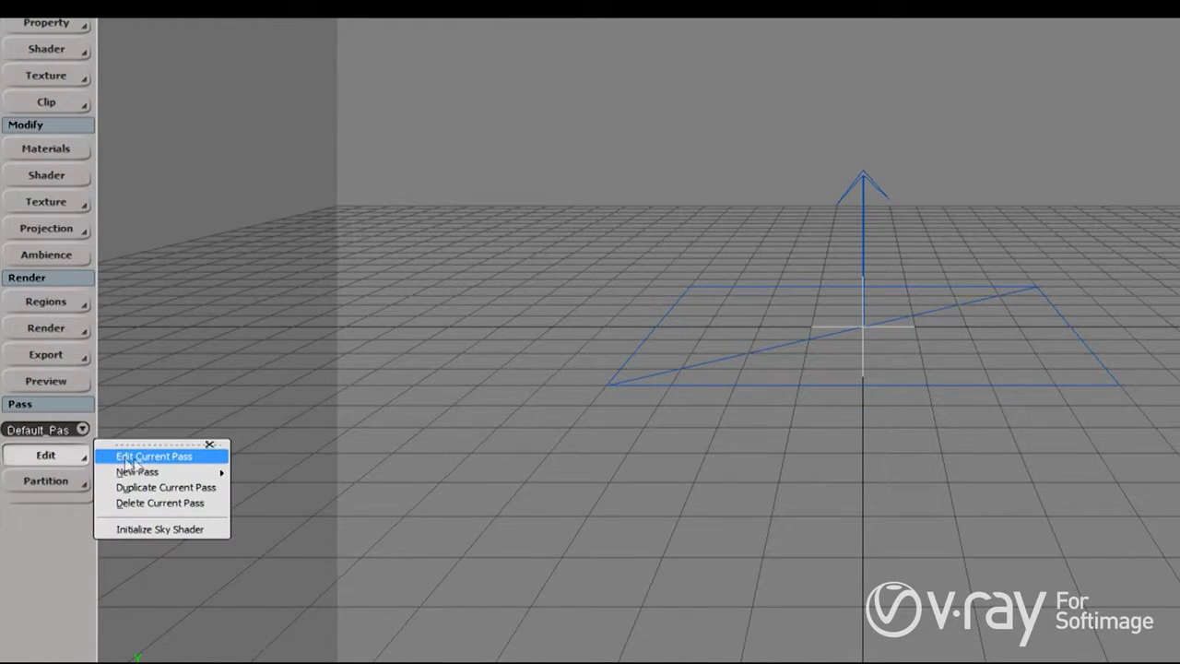
pyautogui.click(235, 456)
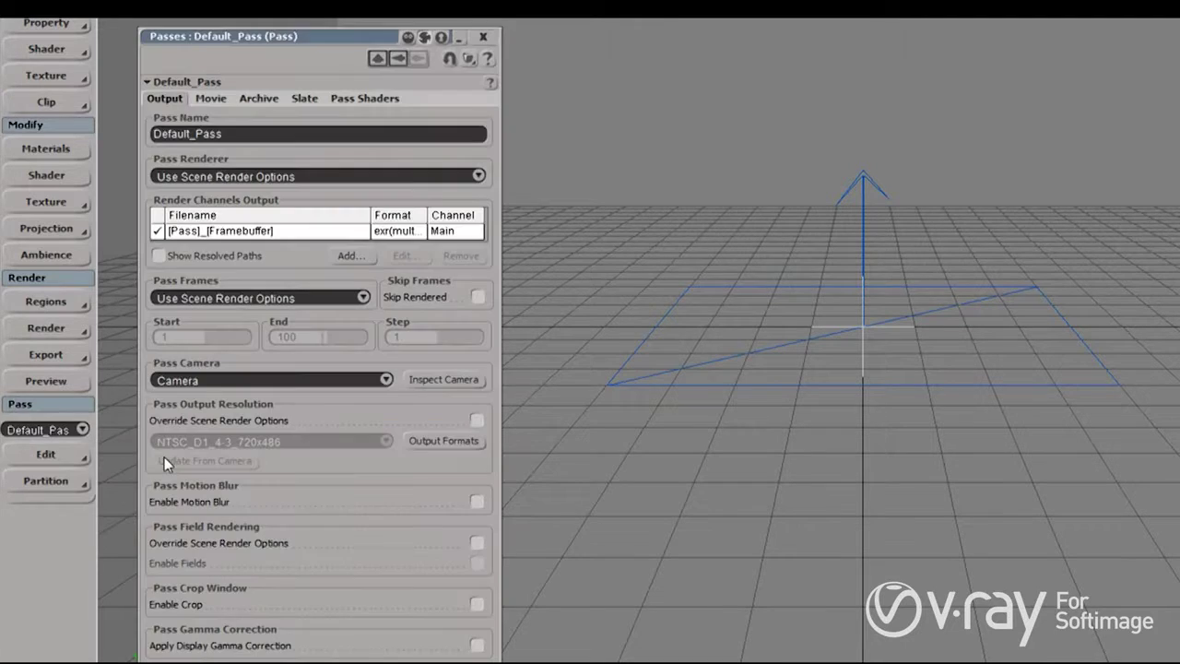
pyautogui.click(339, 98)
pyautogui.moveTo(322, 37); pyautogui.dragTo(770, 79)
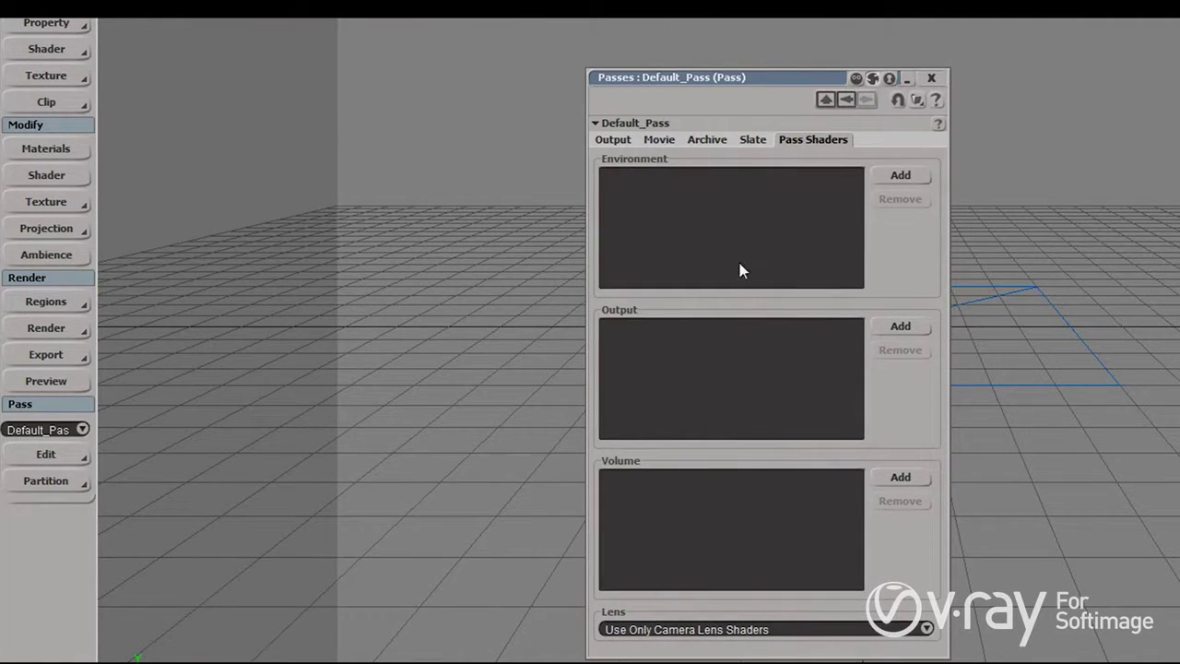
pyautogui.click(901, 176)
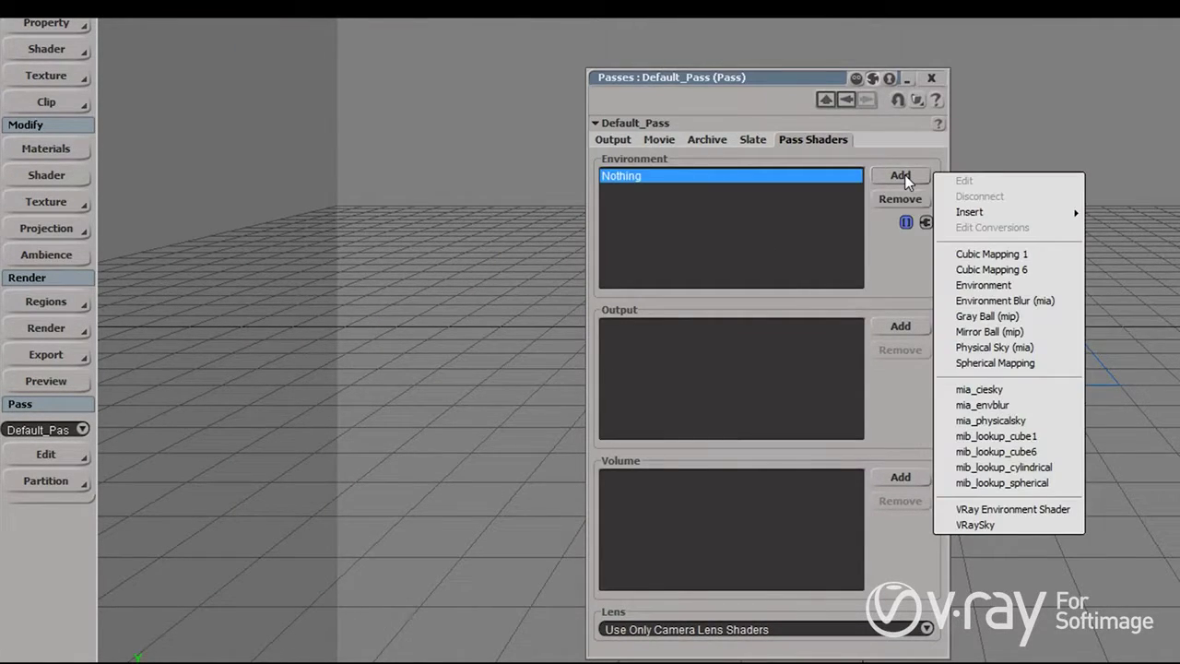
pyautogui.click(1026, 514)
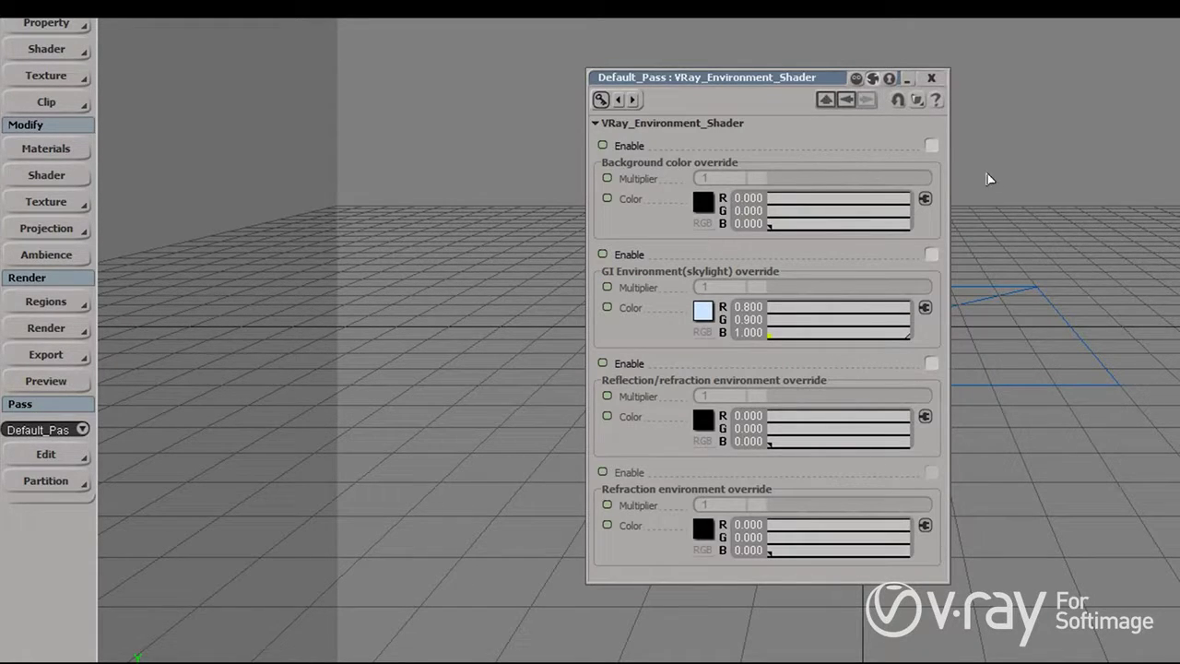
# - Enable the background, GI skylight, reflection/refraction and refraction overrides in the environment shader
pyautogui.click(931, 146)
pyautogui.click(932, 254)
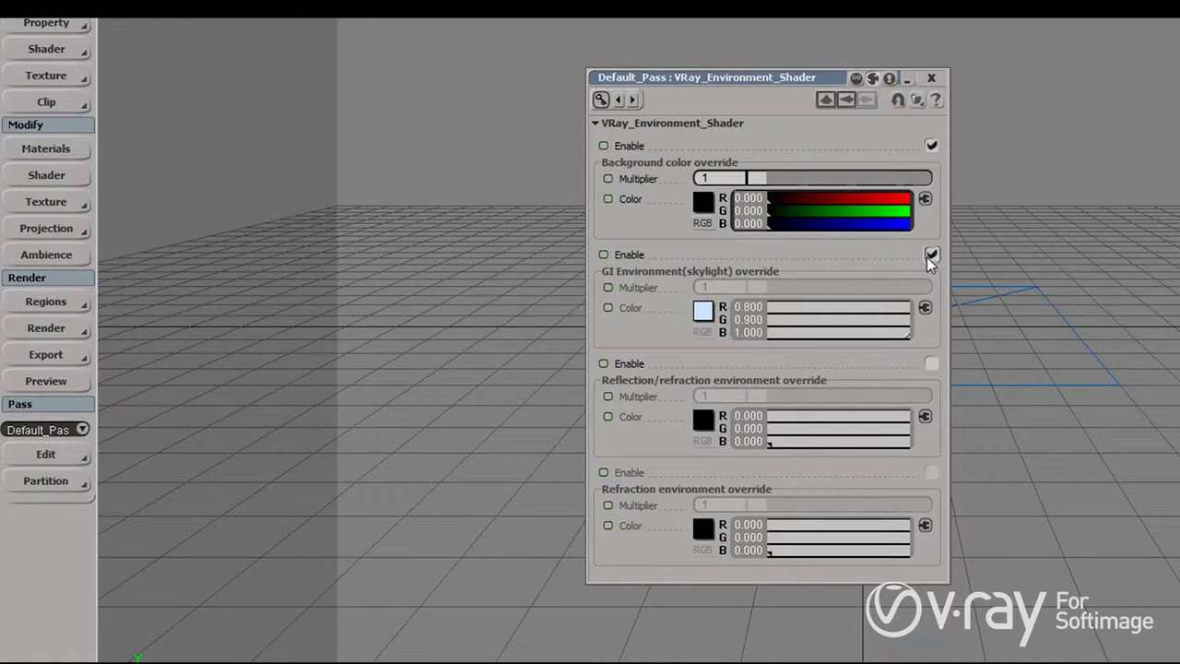
pyautogui.click(932, 363)
pyautogui.click(931, 472)
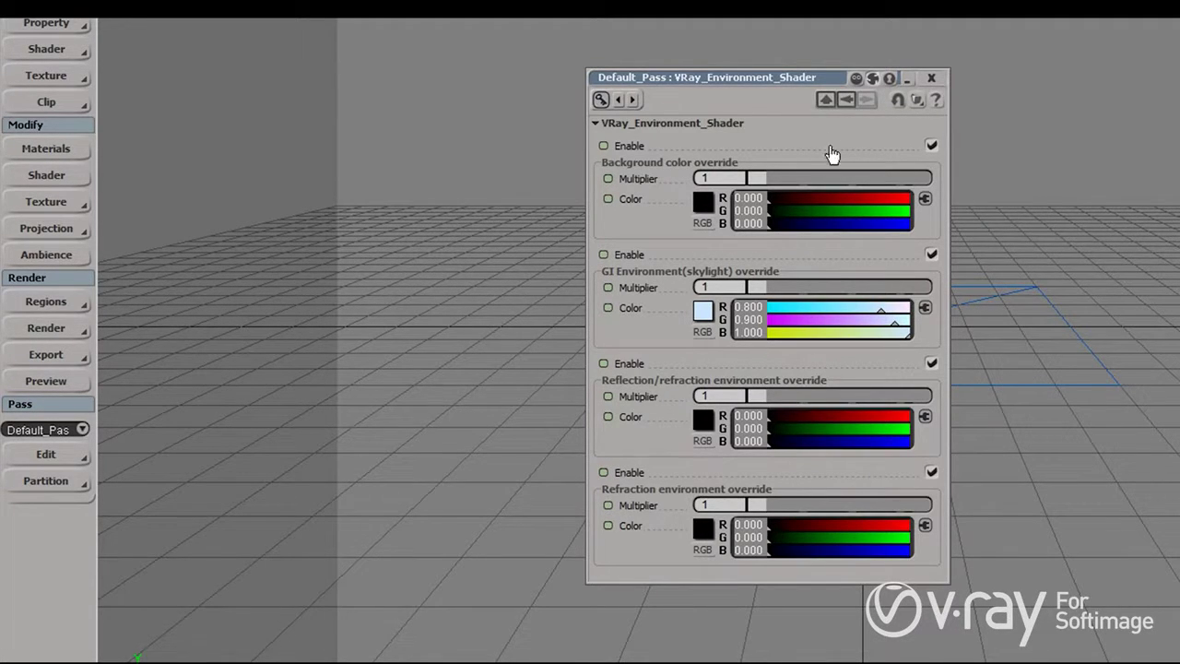
# - Return to the pass's shaders and add VRaySky to the Environment stack
pyautogui.click(826, 99)
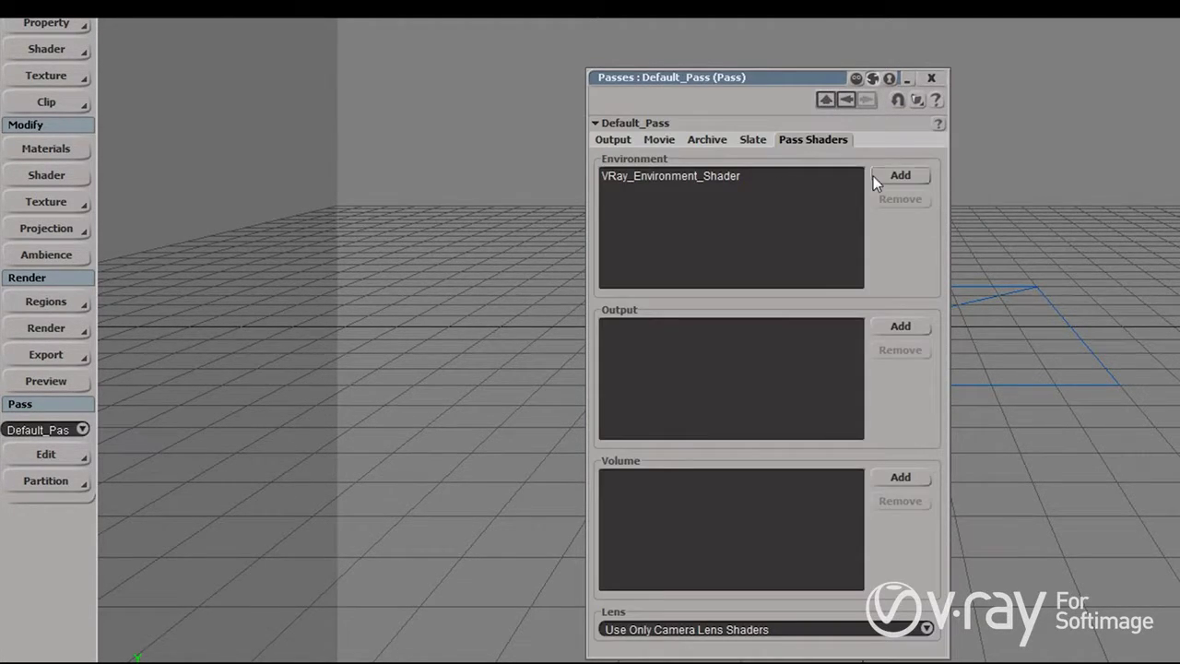
pyautogui.click(897, 176)
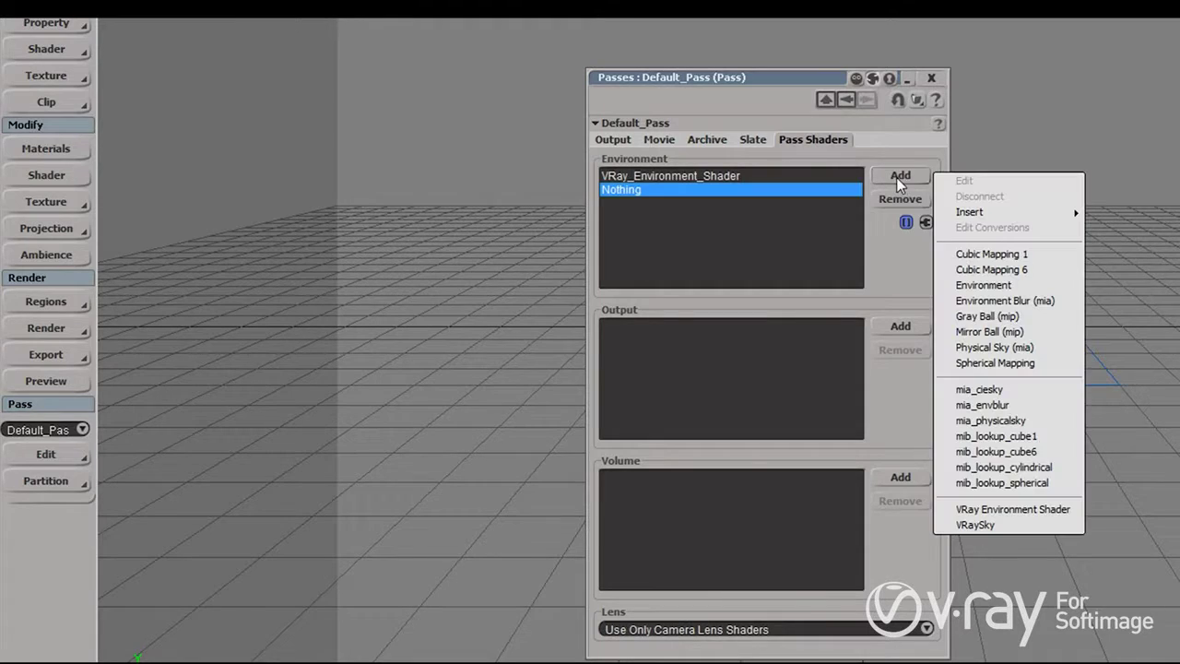
pyautogui.click(976, 526)
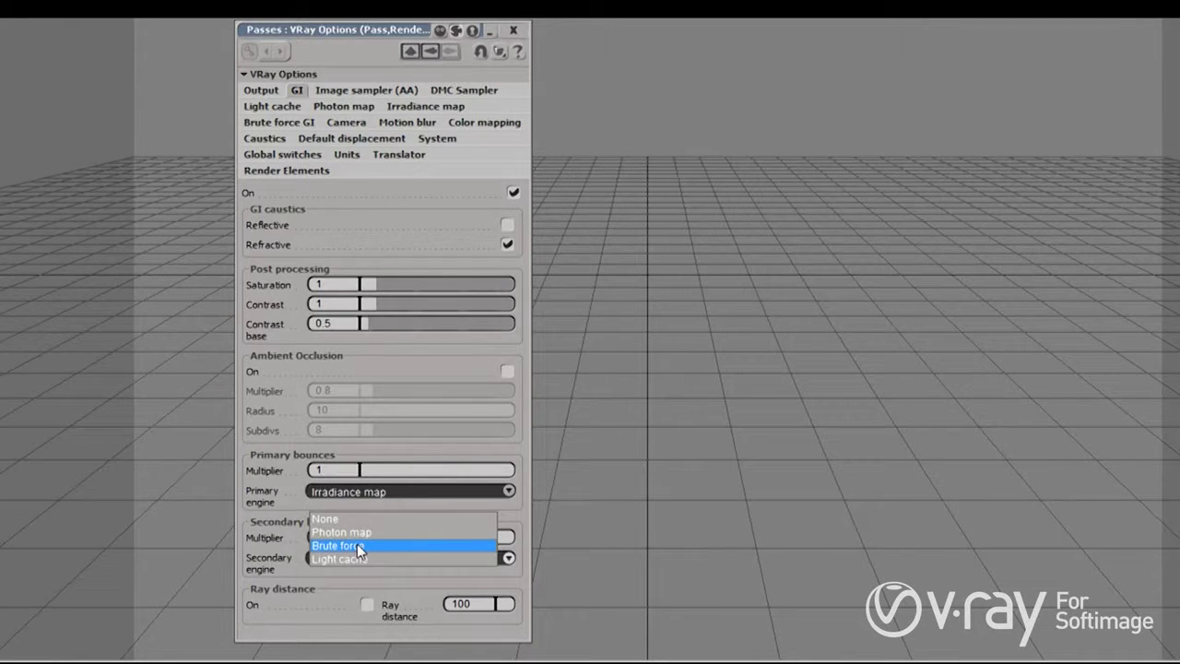
# - Set the secondary bounces engine to Brute force in the V-Ray GI options
pyautogui.click(359, 546)
pyautogui.click(368, 92)
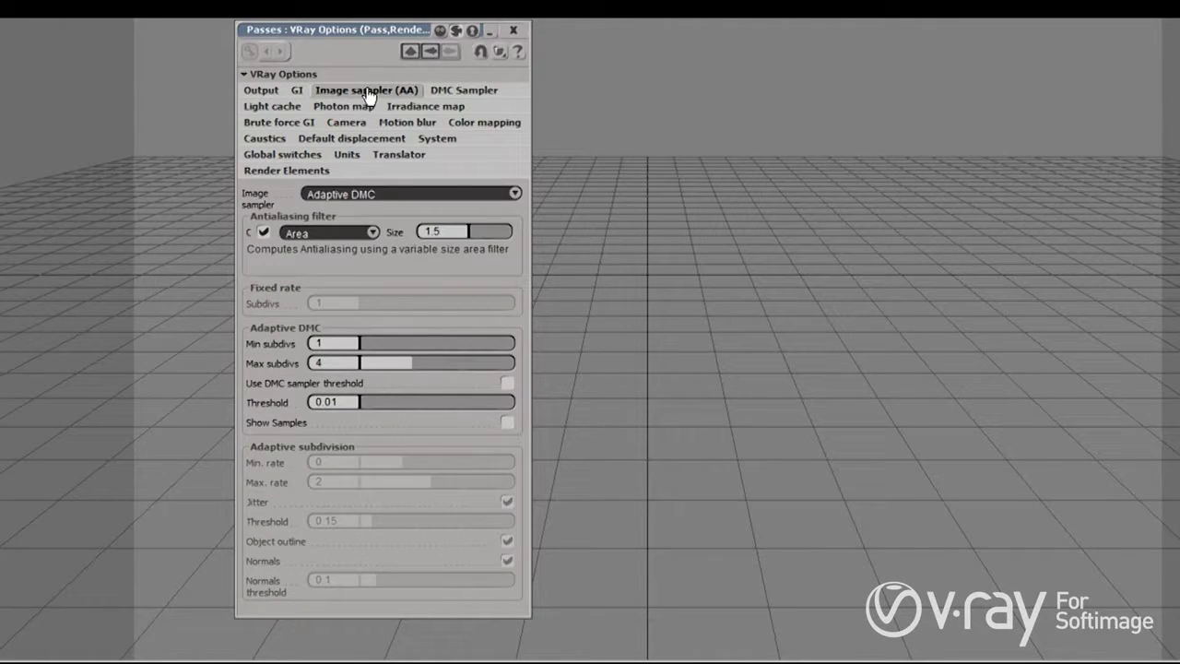
pyautogui.click(297, 90)
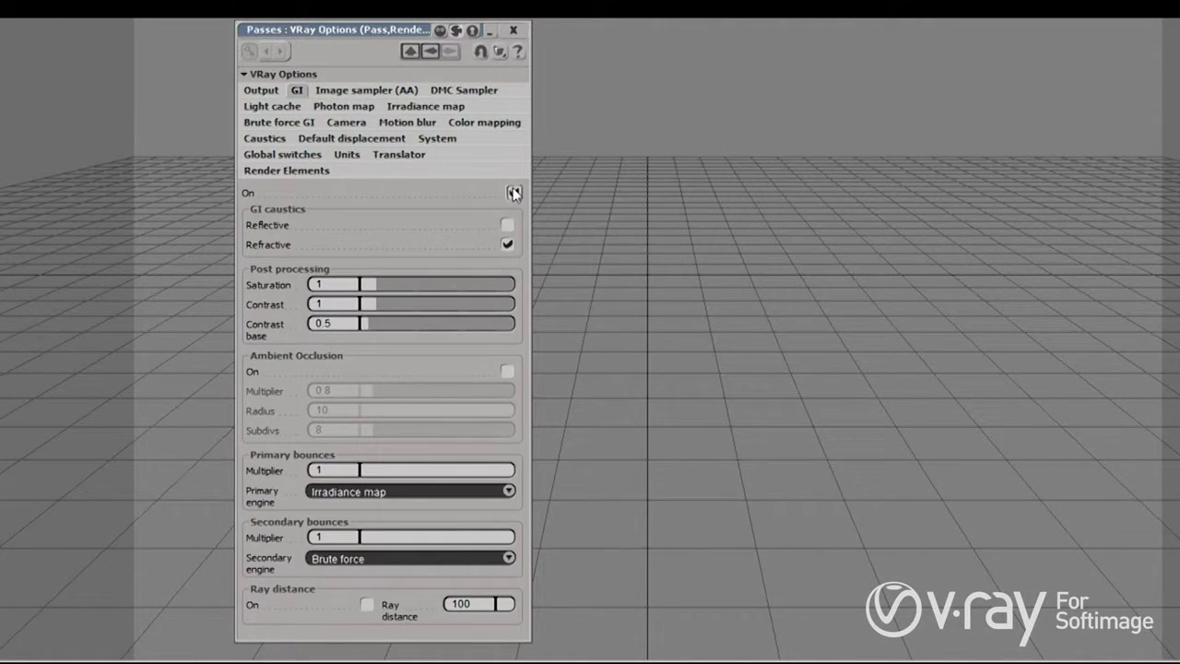
# - Check the available image sampler types in the V-Ray antialiasing options, keeping Adaptive DMC
pyautogui.click(353, 94)
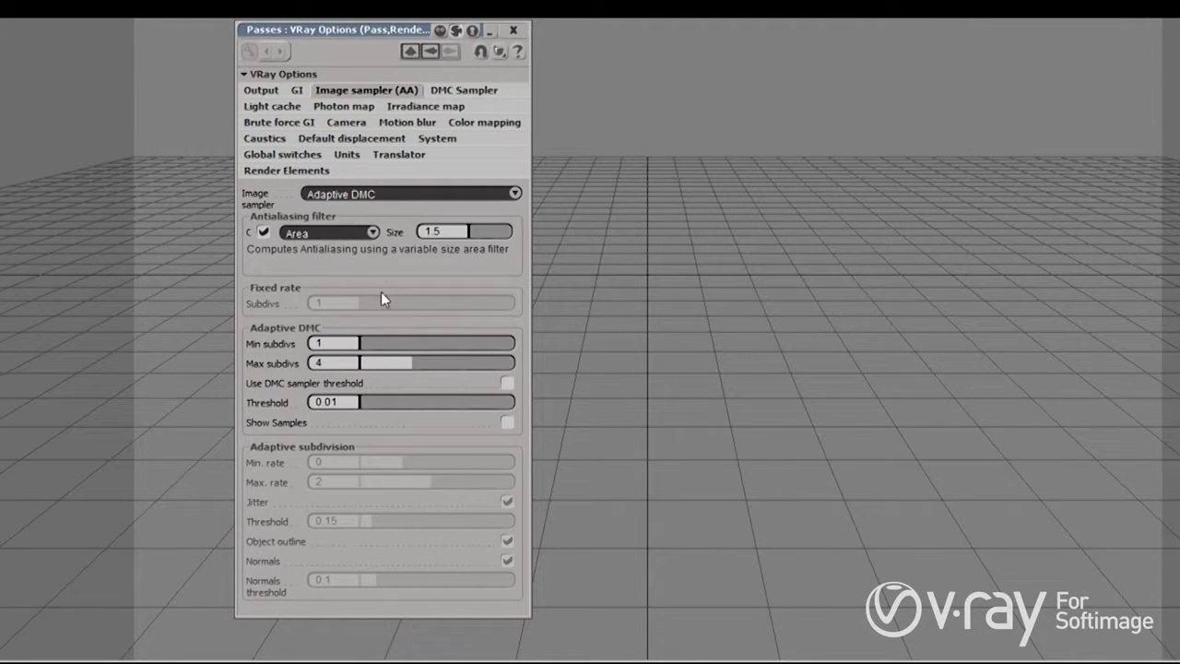
pyautogui.click(413, 192)
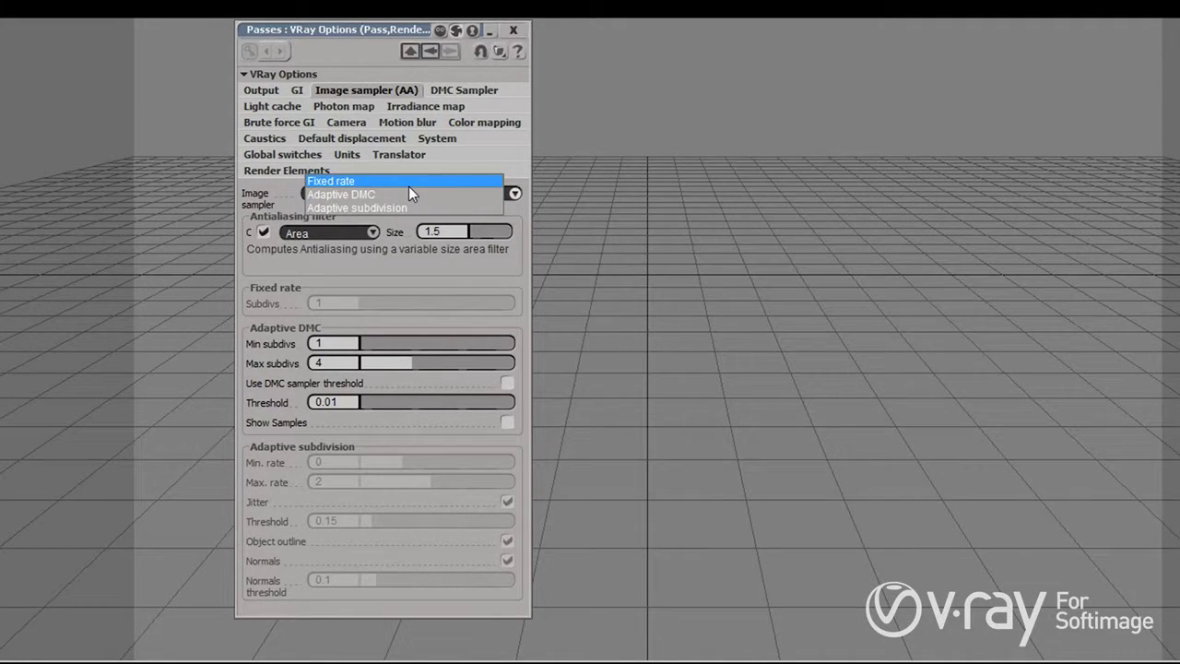
pyautogui.click(401, 193)
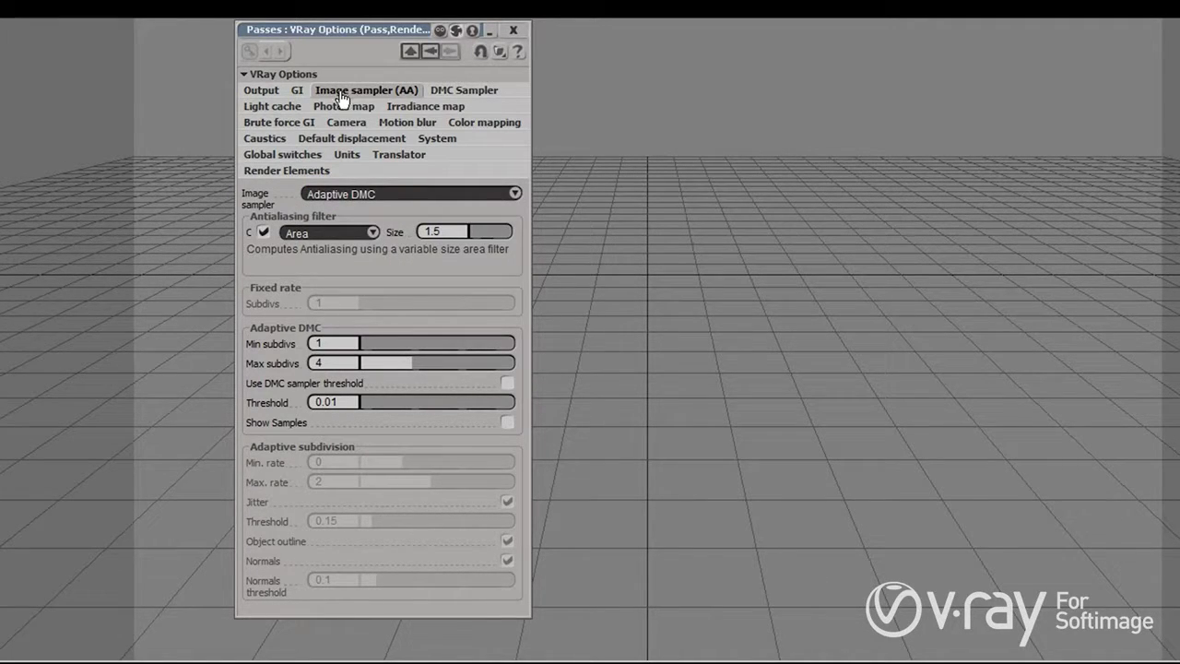
# - Review the DMC Sampler, Light cache, Photon map, Irradiance map and Brute force GI options
pyautogui.click(461, 90)
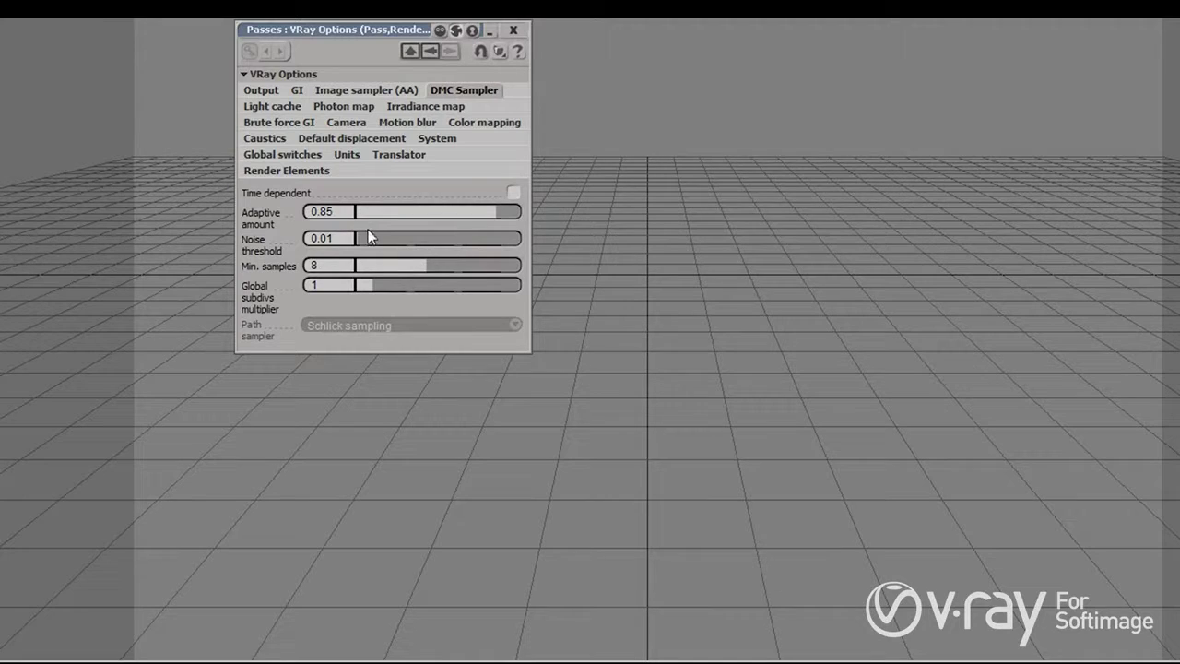
pyautogui.click(276, 116)
pyautogui.click(341, 109)
pyautogui.click(423, 108)
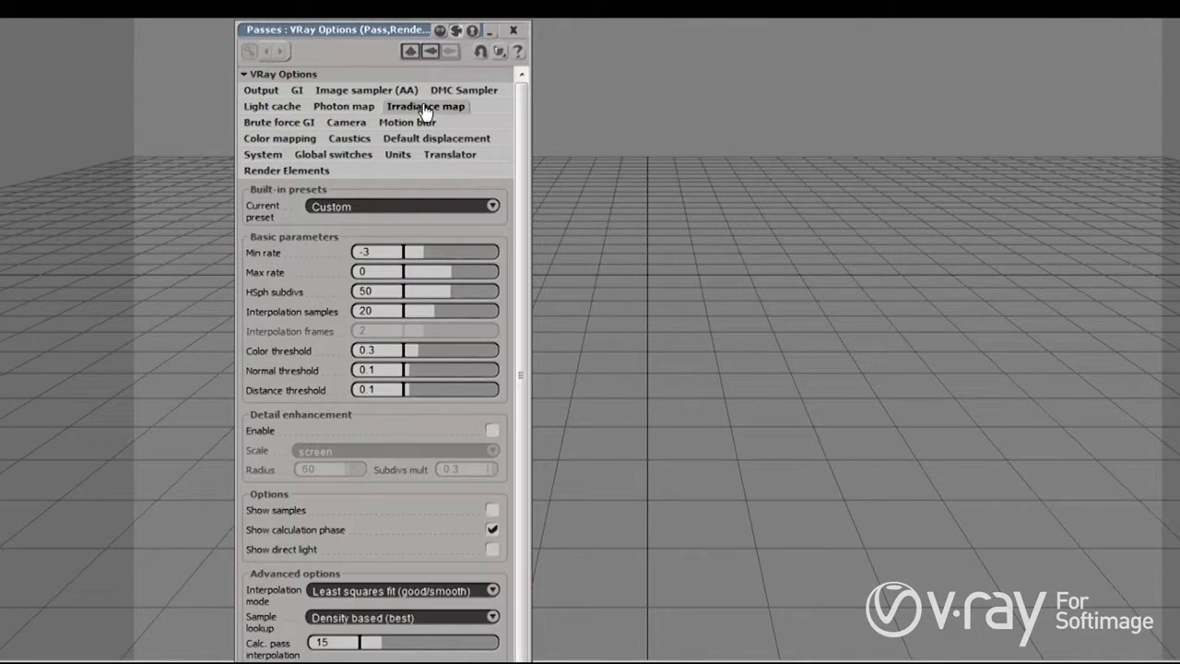
pyautogui.click(280, 126)
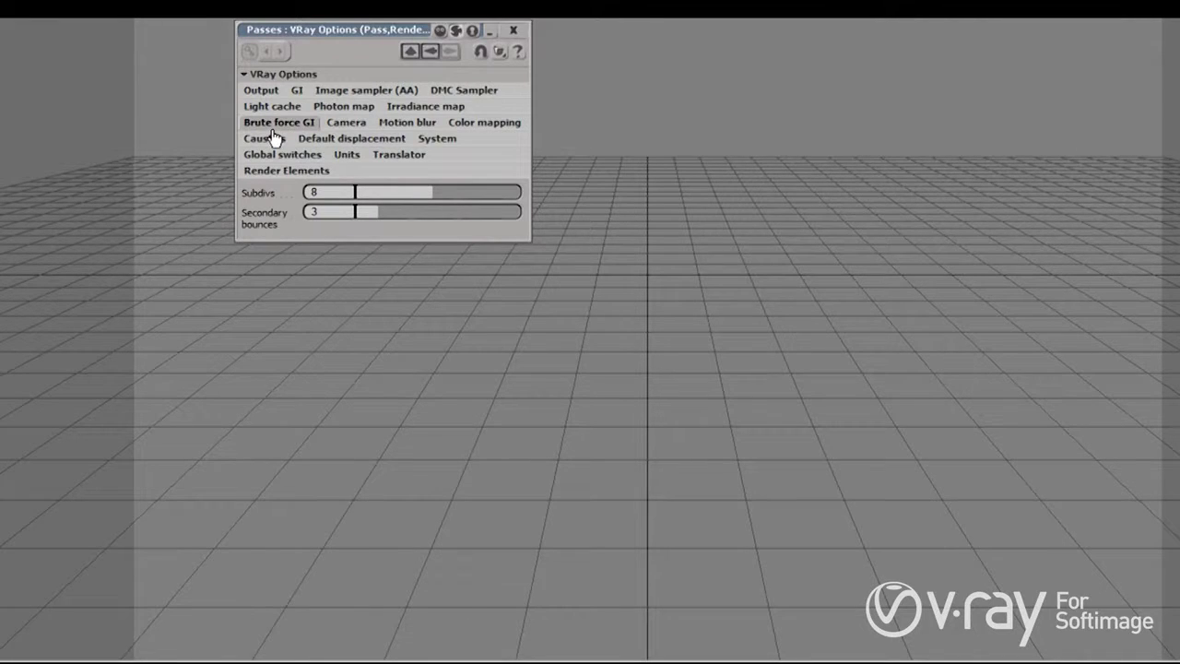
# - Set the primary bounces engine to Light cache and check which Light cache, Photon map, Irradiance map and Brute force GI options are available
pyautogui.click(297, 90)
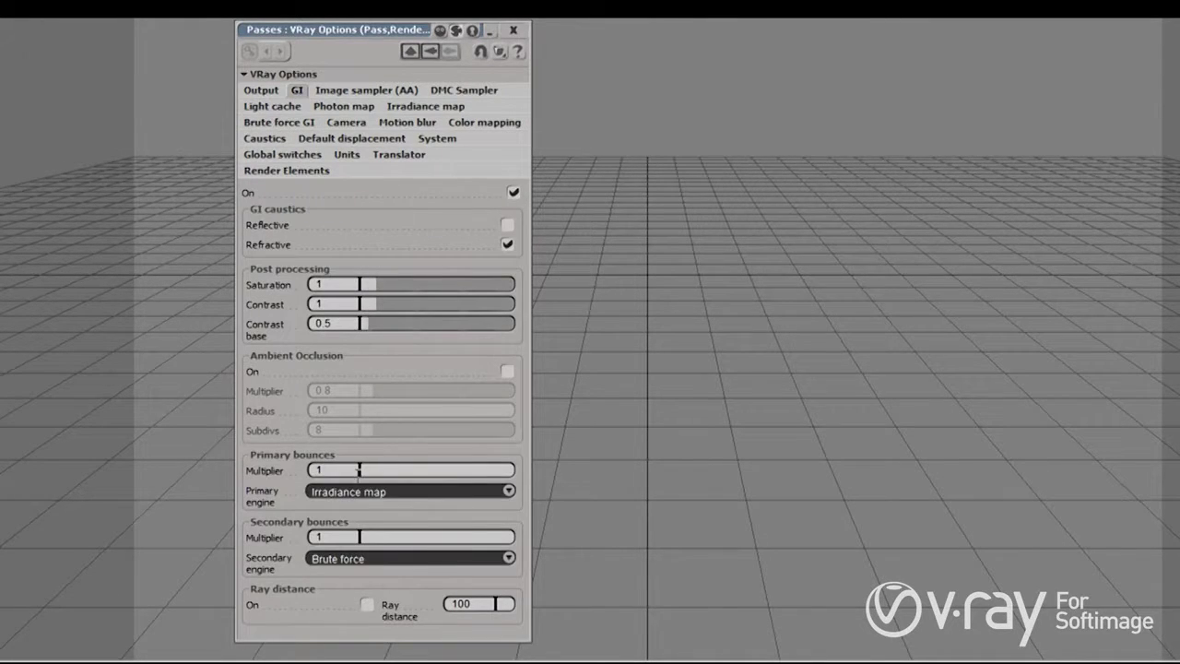
pyautogui.click(353, 492)
pyautogui.click(343, 532)
pyautogui.click(281, 107)
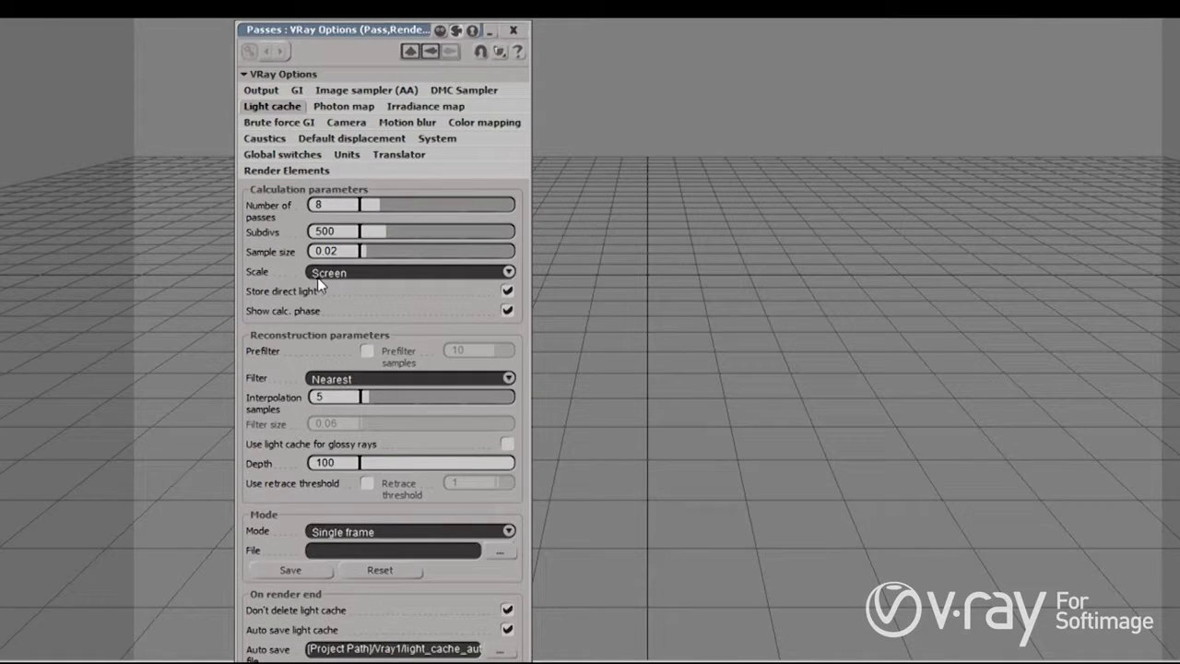
pyautogui.click(352, 108)
pyautogui.click(426, 107)
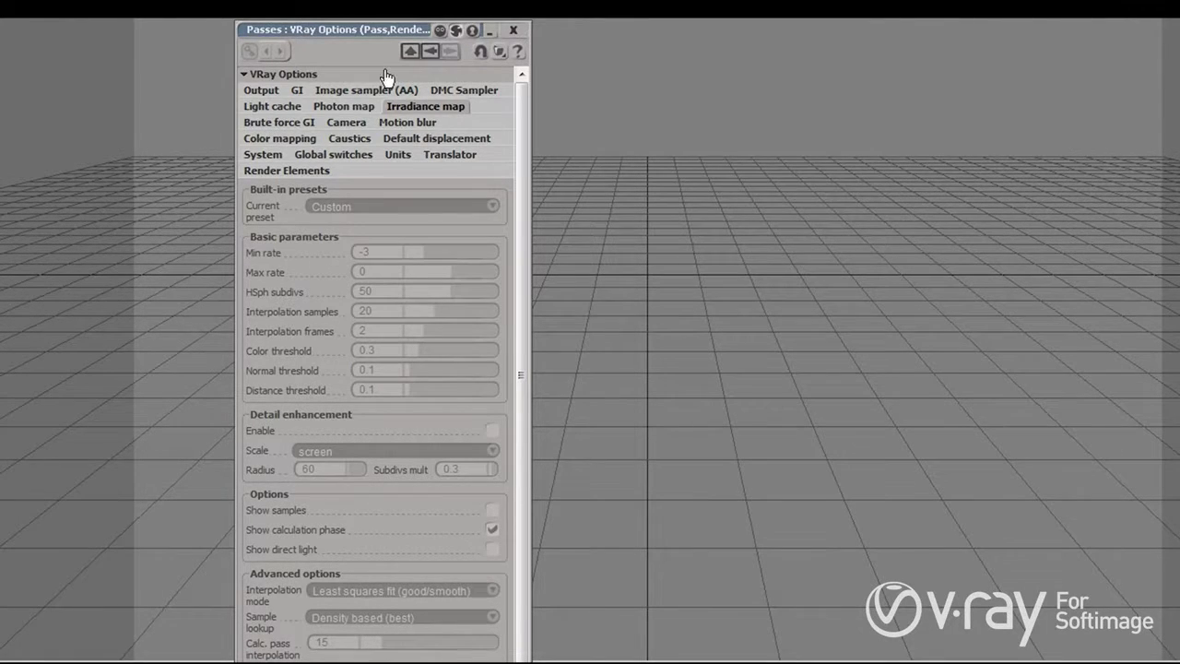
pyautogui.click(277, 132)
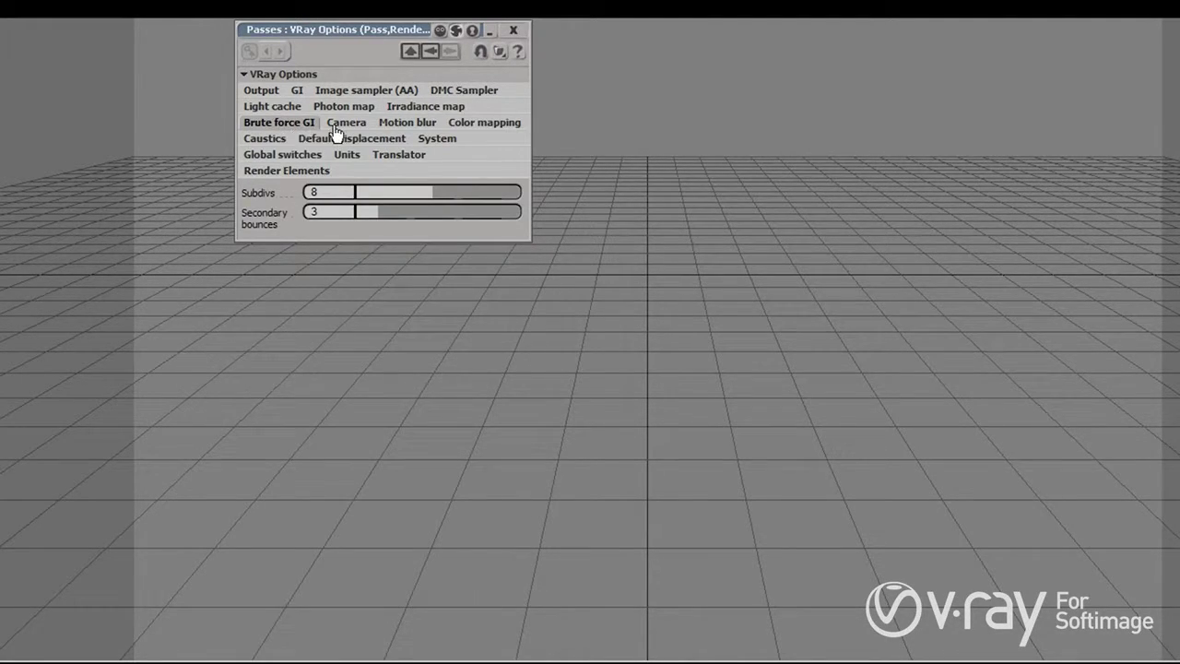
# - Set the V-Ray camera type to Fish eye and turn on depth of field
pyautogui.click(337, 133)
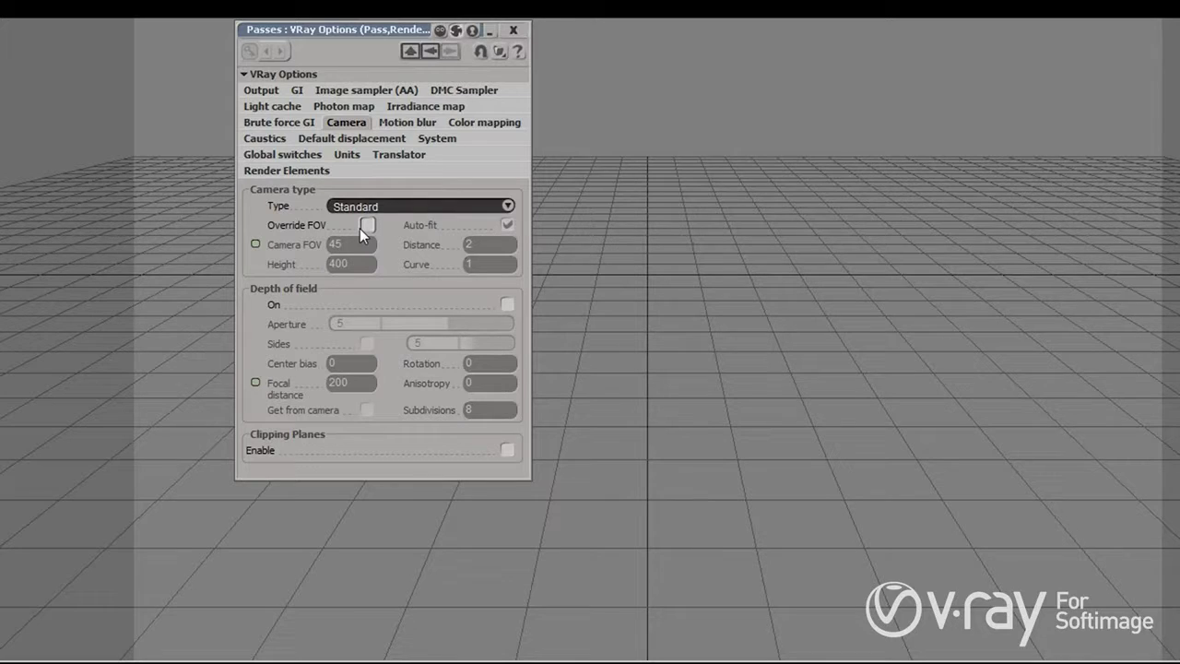
pyautogui.click(373, 204)
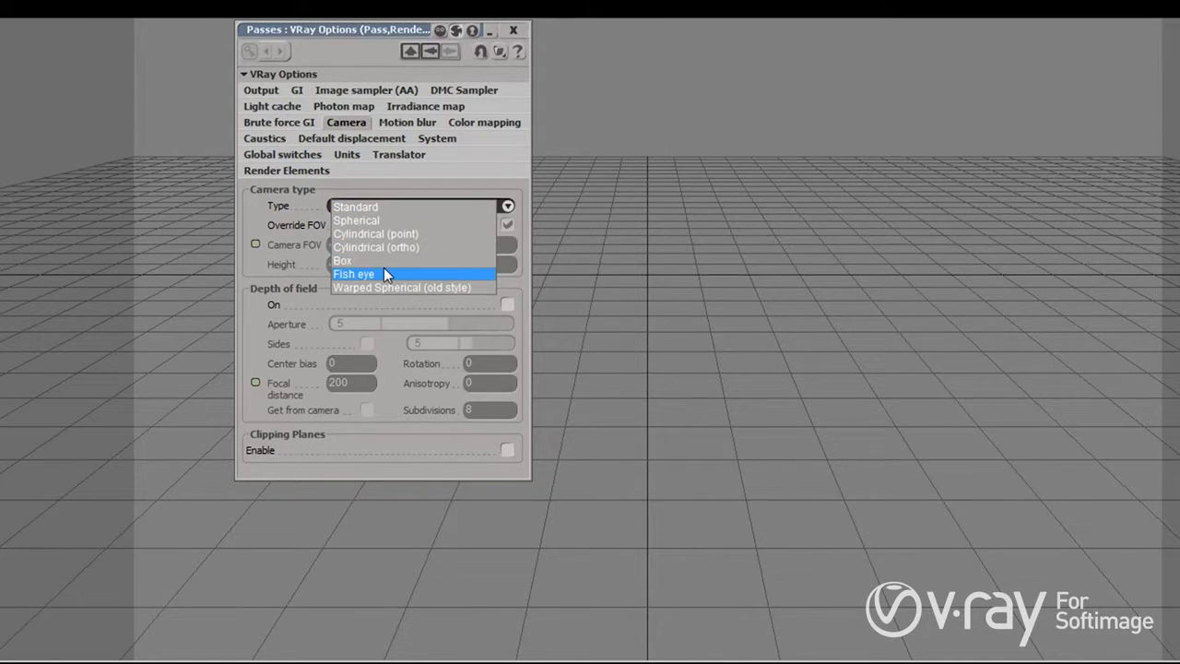
pyautogui.click(382, 261)
pyautogui.click(372, 206)
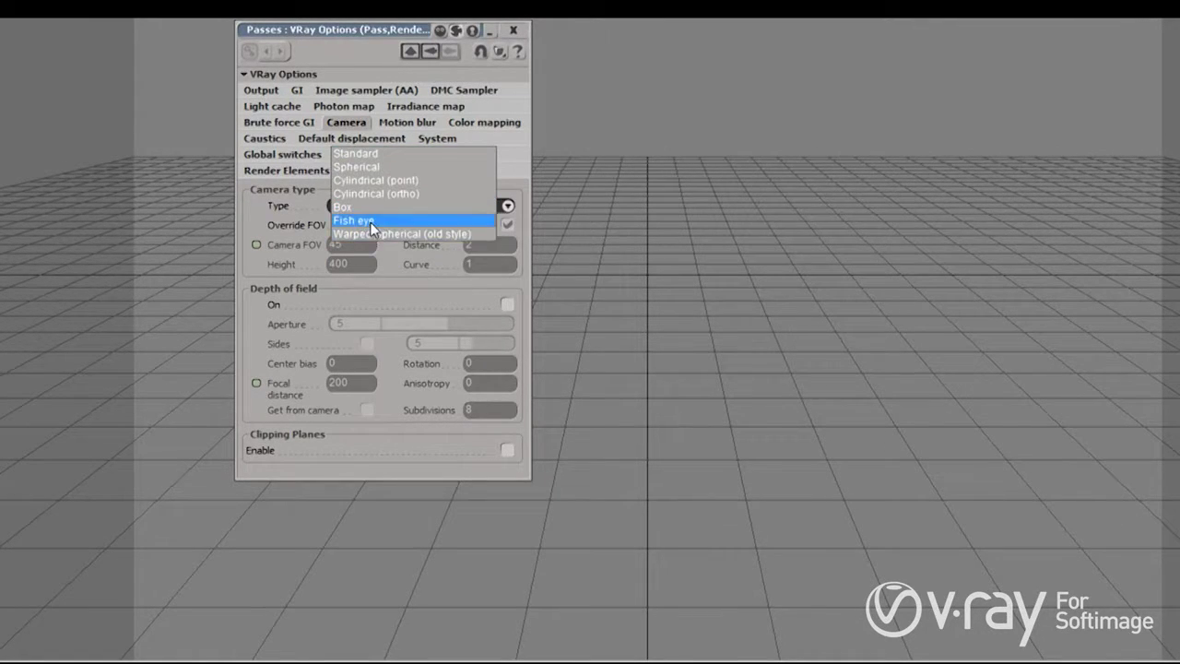
pyautogui.click(373, 222)
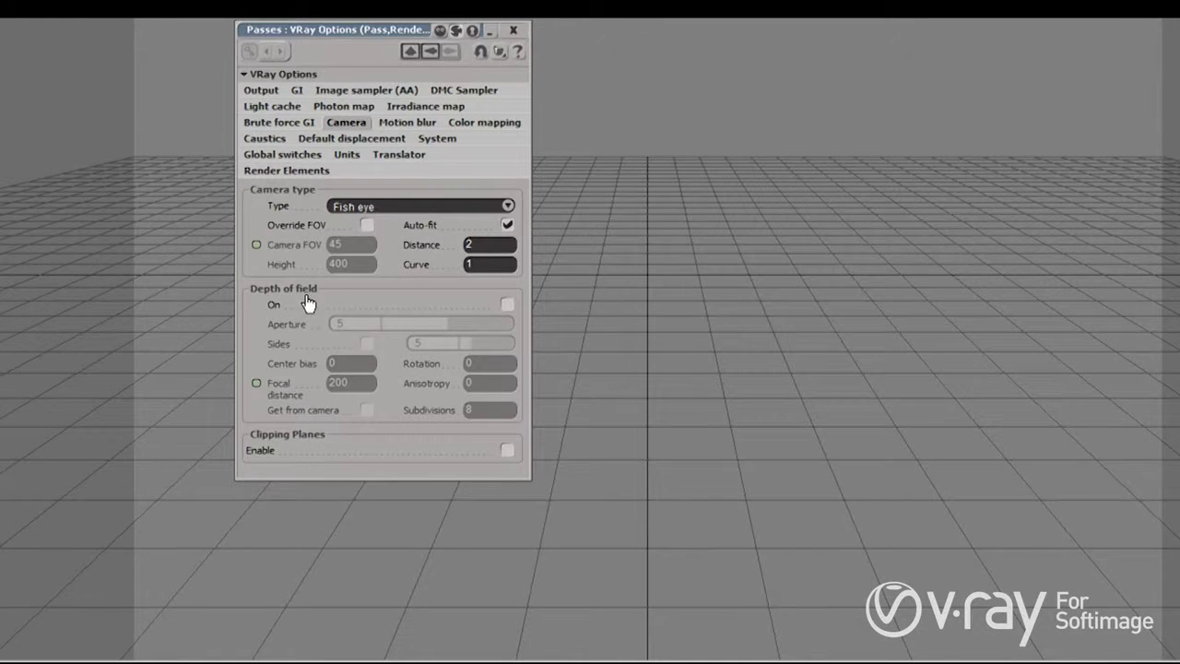
pyautogui.click(507, 304)
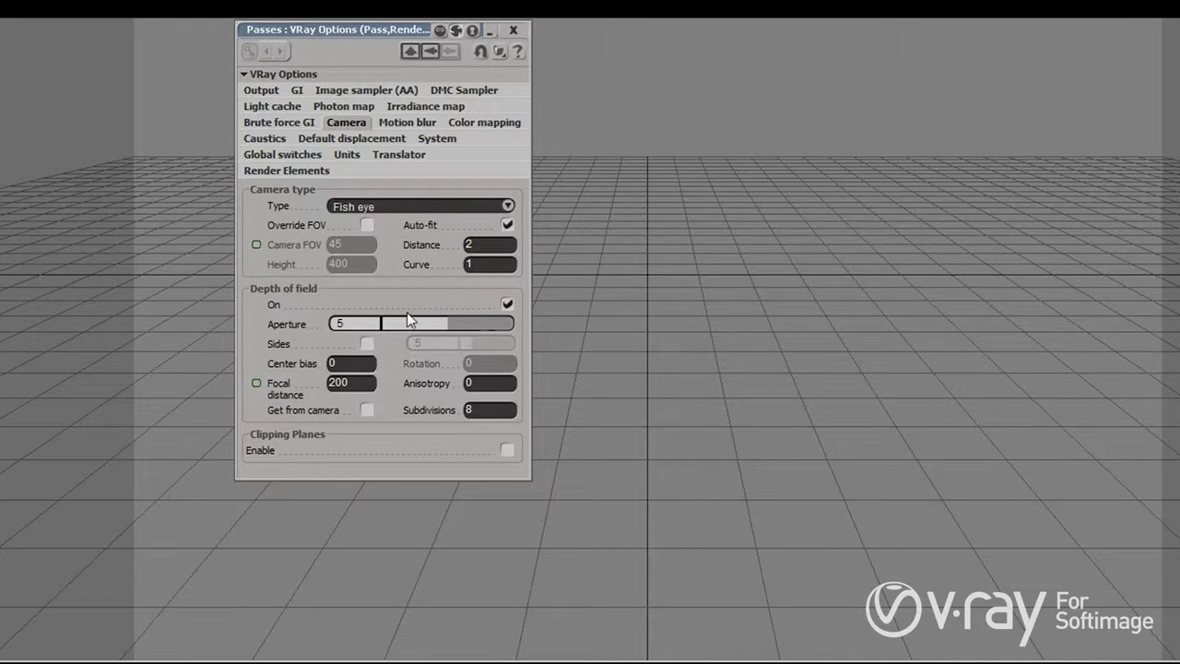
# - Turn on V-Ray motion blur, and check the Color mapping and Output options
pyautogui.click(415, 125)
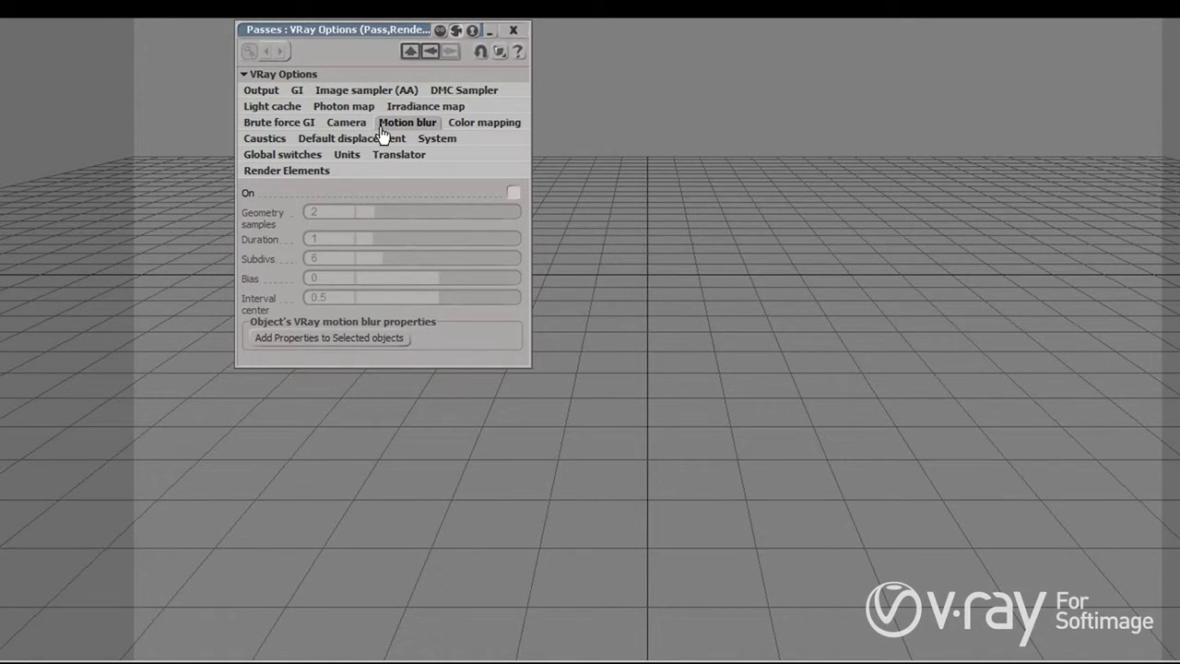
pyautogui.click(513, 193)
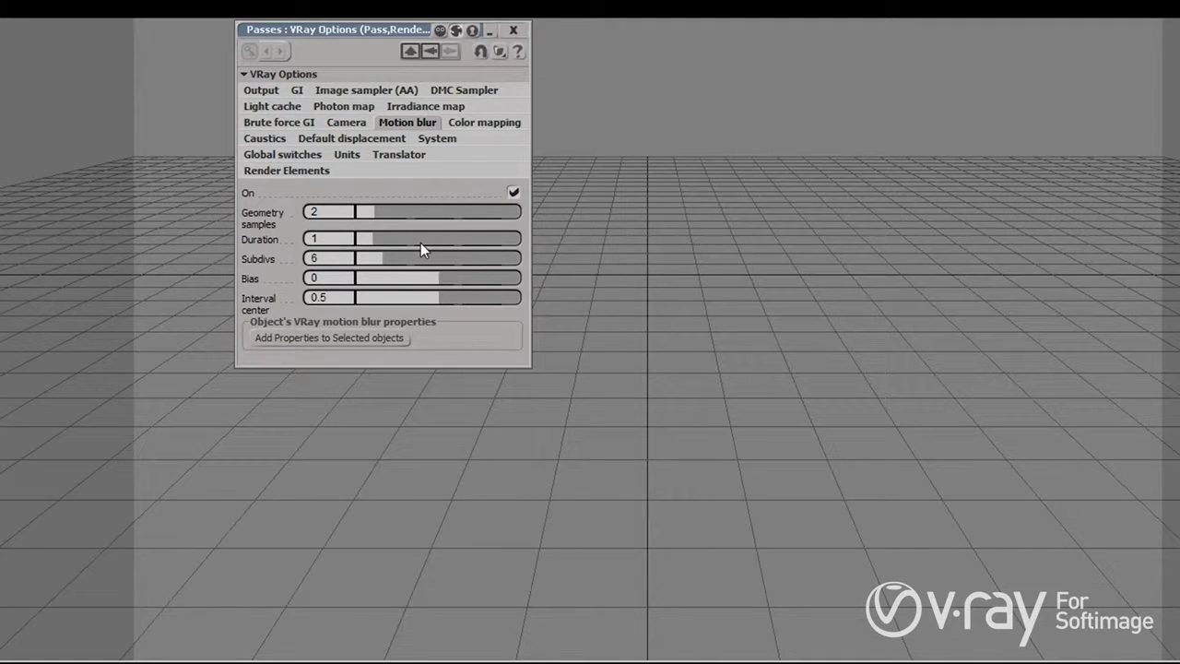
pyautogui.click(503, 124)
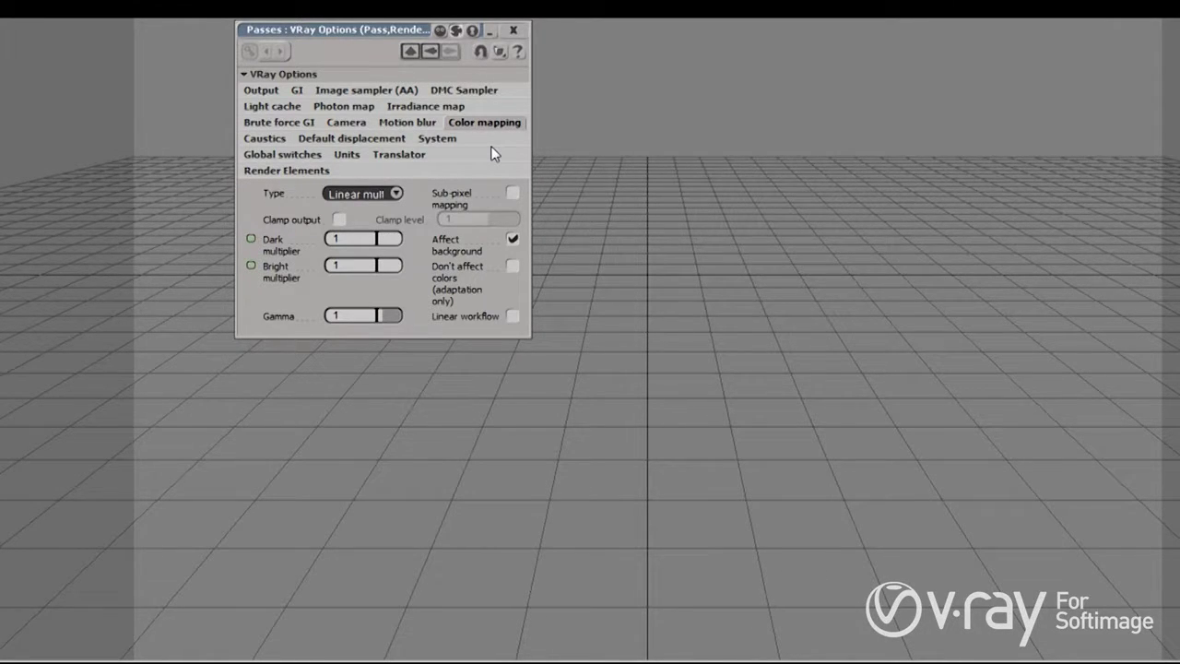
pyautogui.click(267, 91)
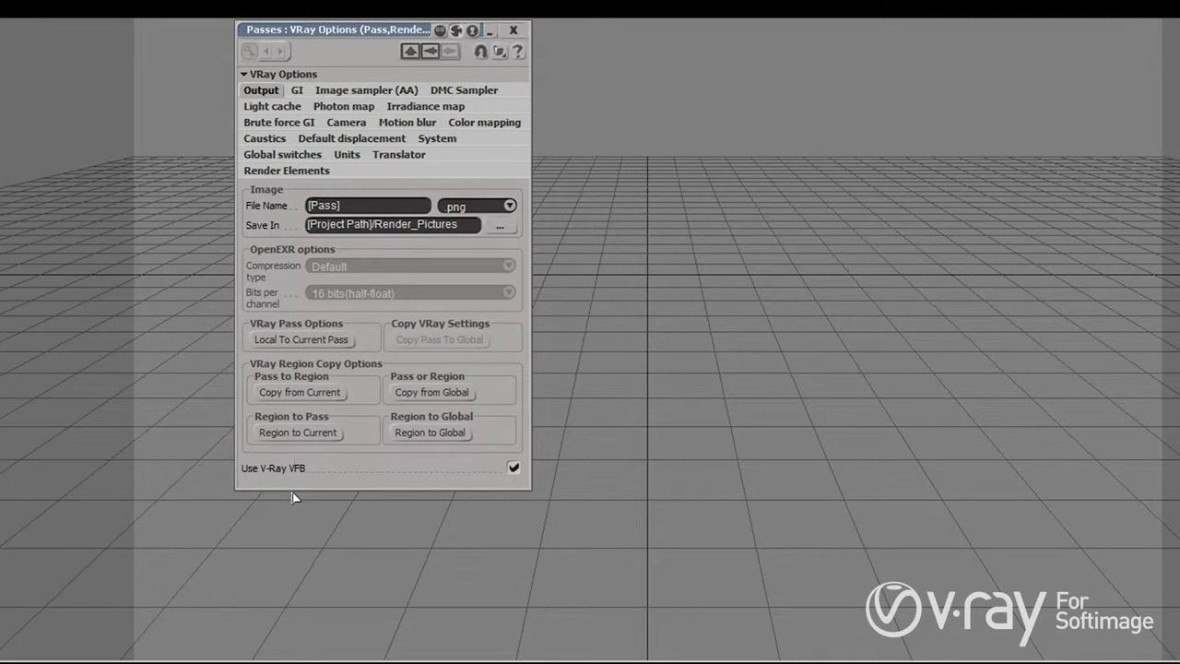
# - Set the V-Ray color mapping type to HSV exponential
pyautogui.click(478, 125)
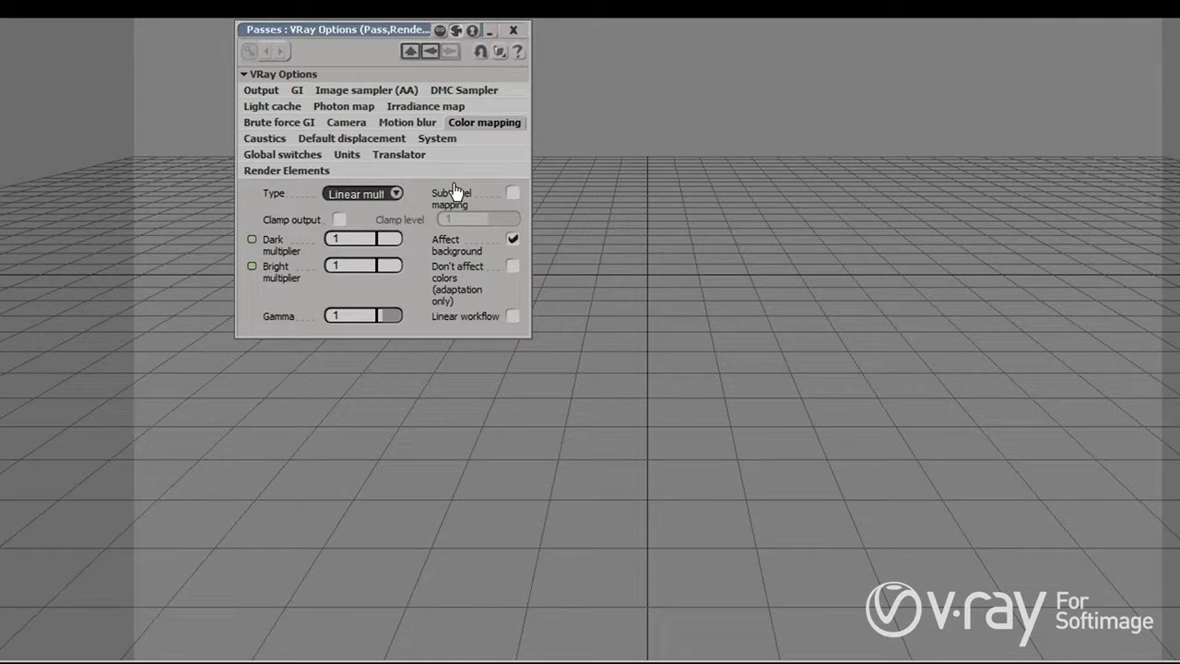
pyautogui.click(393, 194)
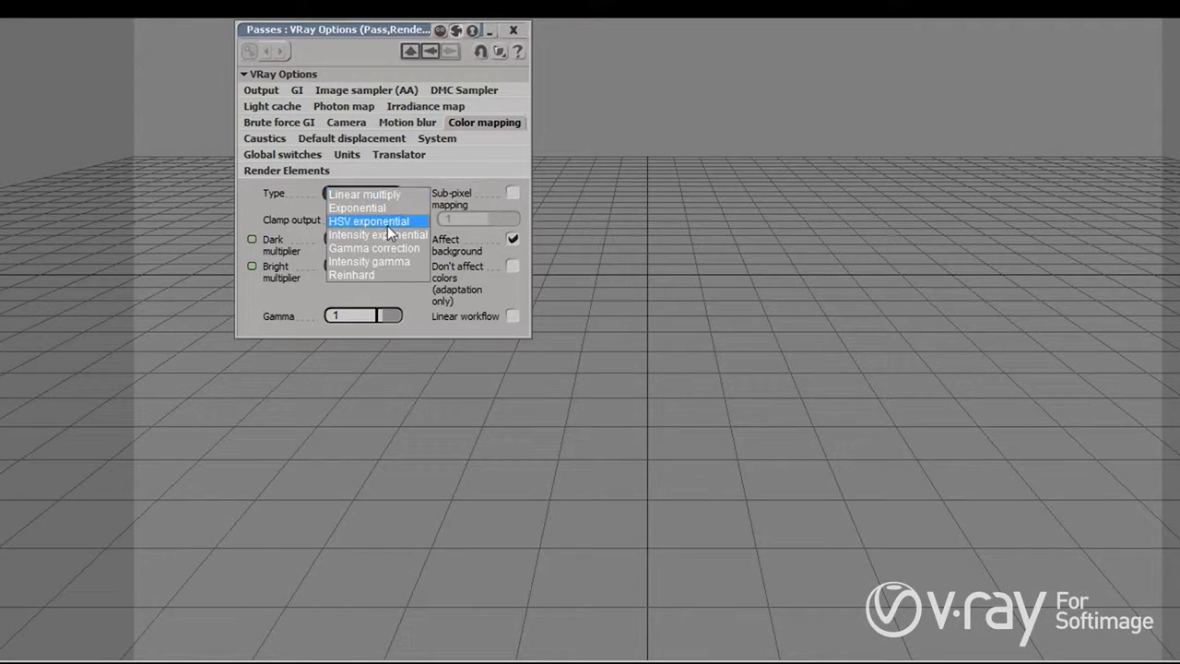
pyautogui.click(385, 222)
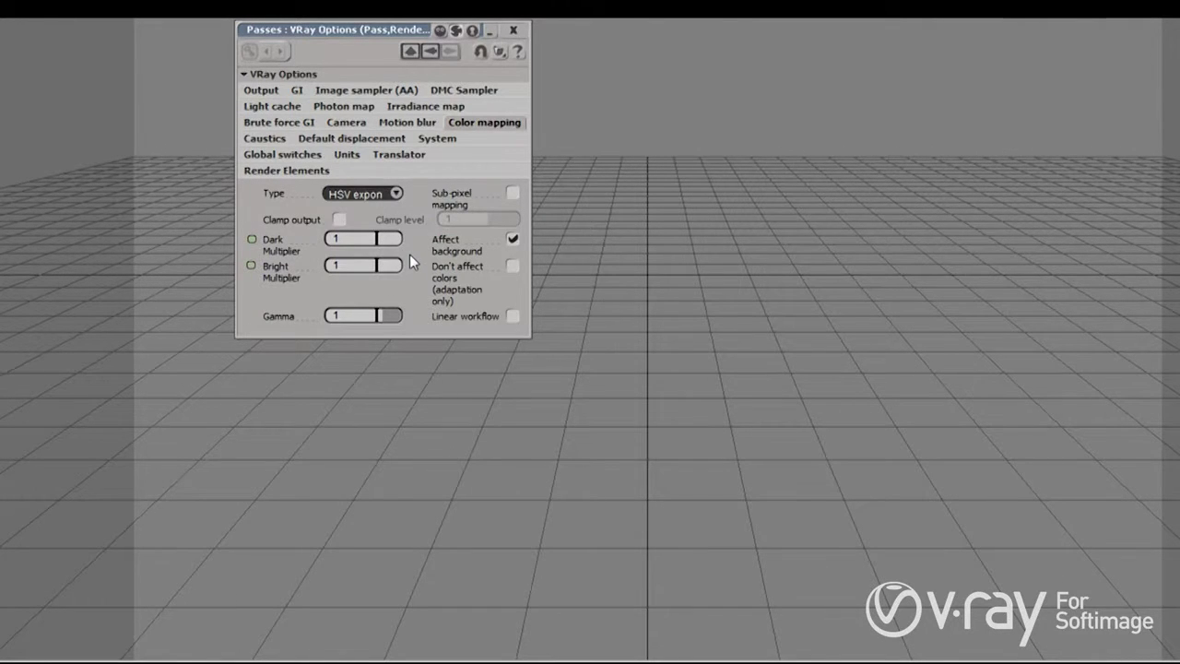
# - Enable V-Ray caustics and turn on the default displacement override
pyautogui.click(267, 139)
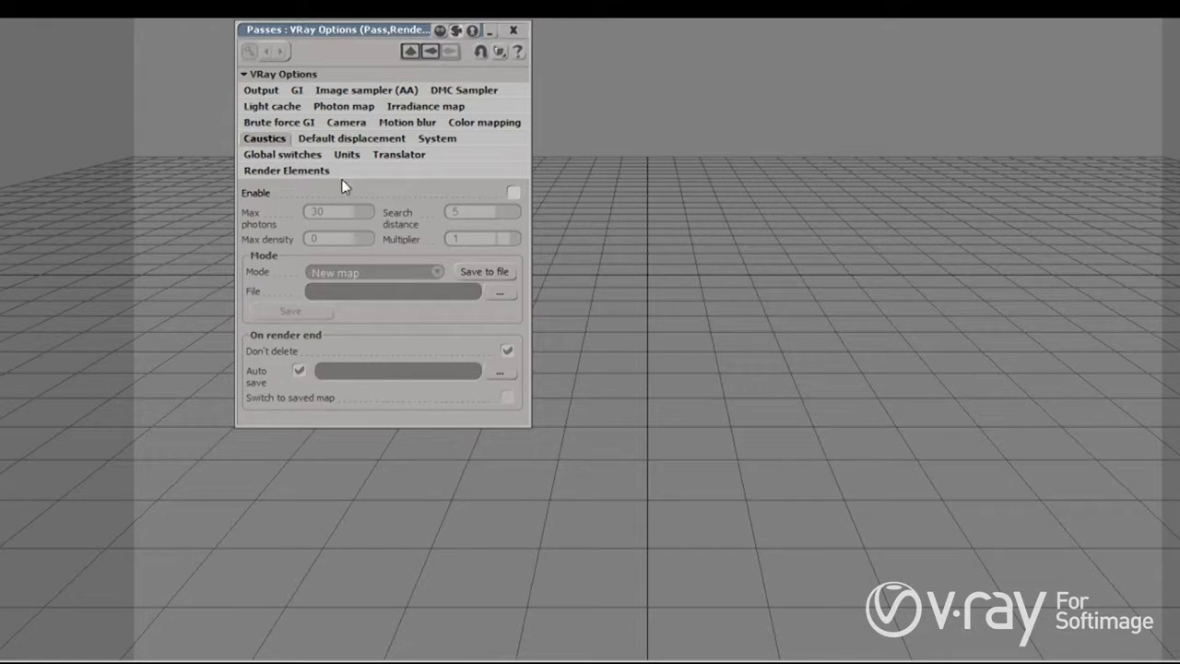
pyautogui.click(512, 192)
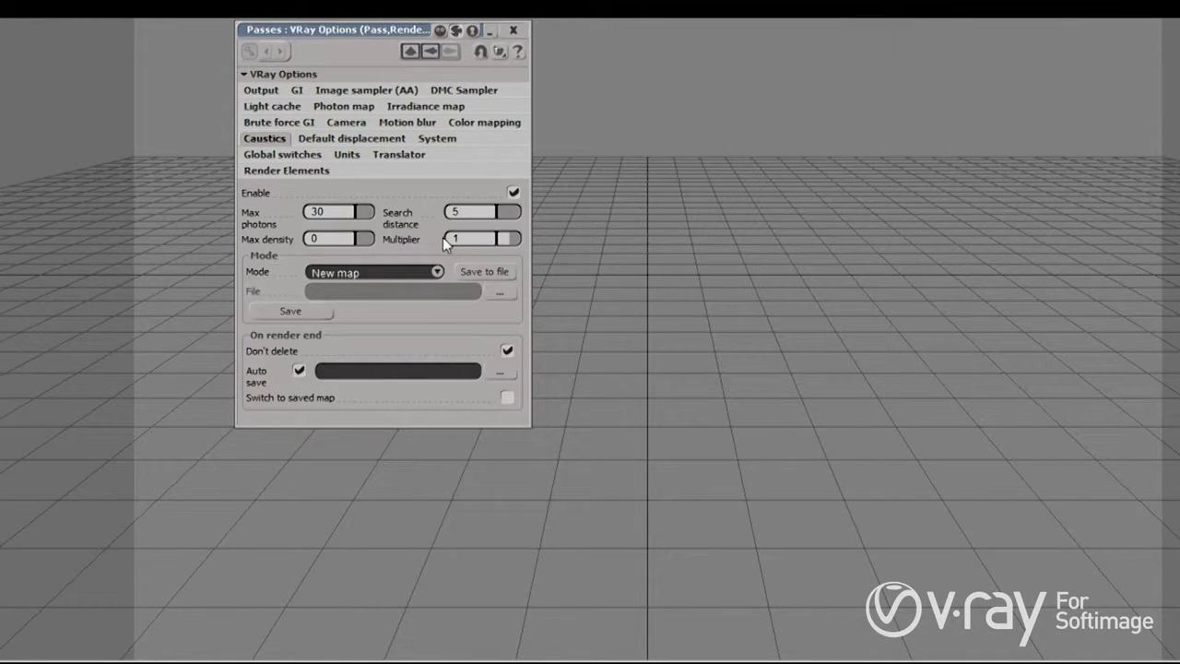
pyautogui.click(337, 143)
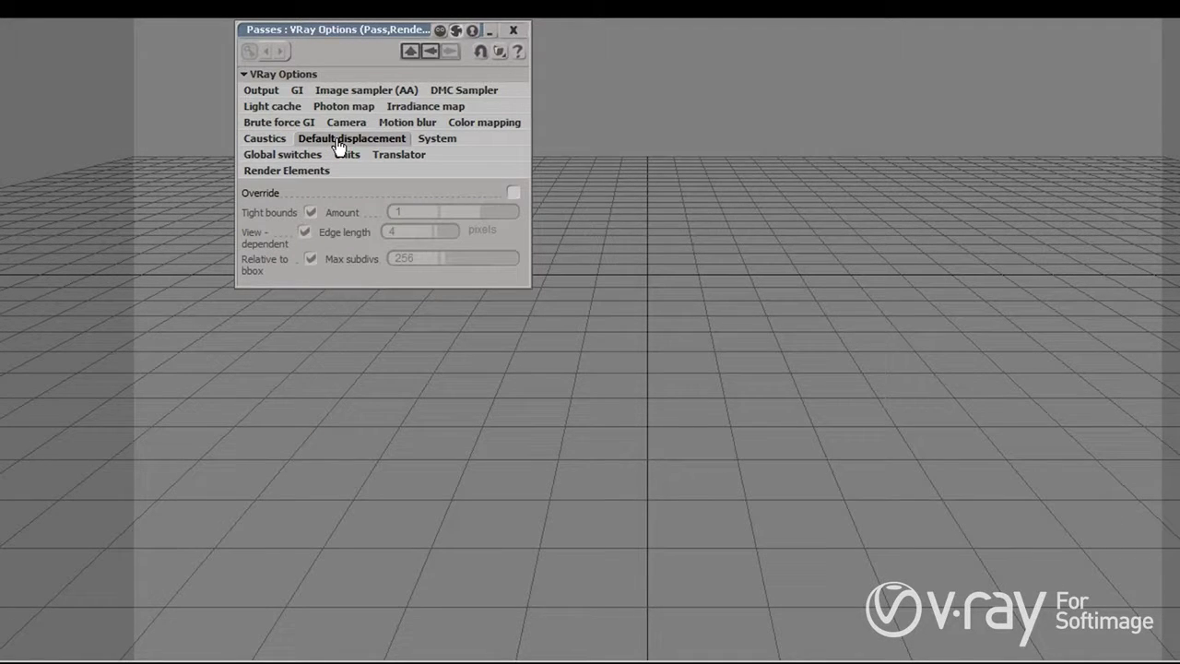
pyautogui.click(514, 193)
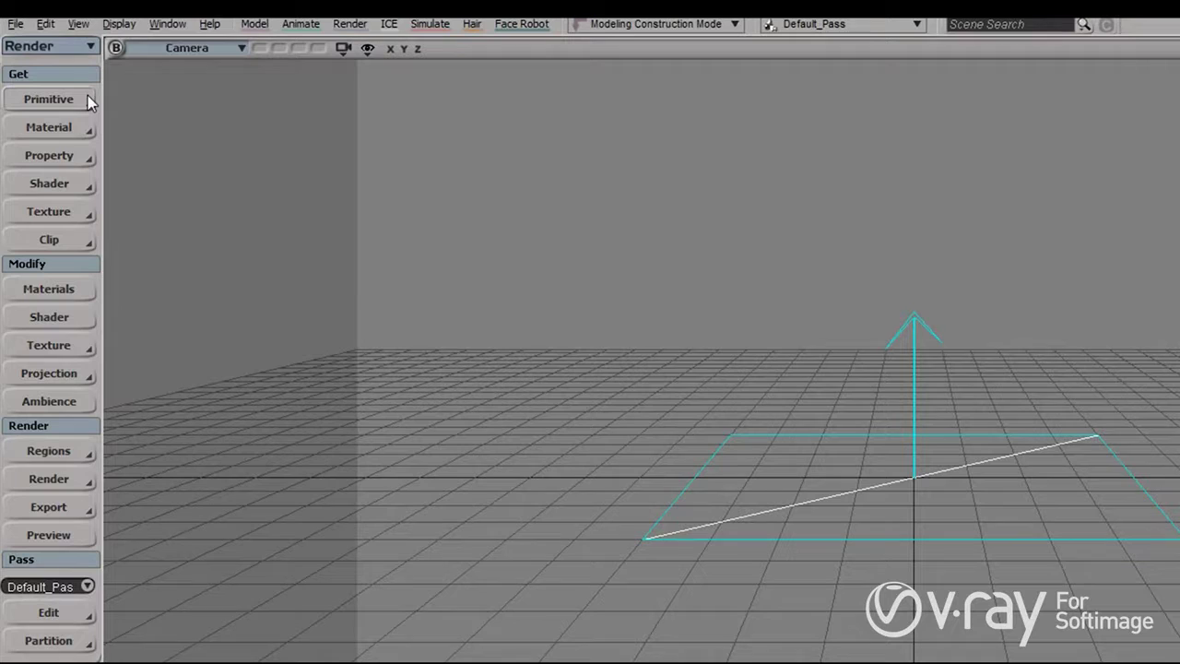
# - Create a V-Ray Physical Camera, look through its lens, exposure, shutter and depth of field properties, and close them
pyautogui.click(88, 99)
pyautogui.moveTo(194, 156)
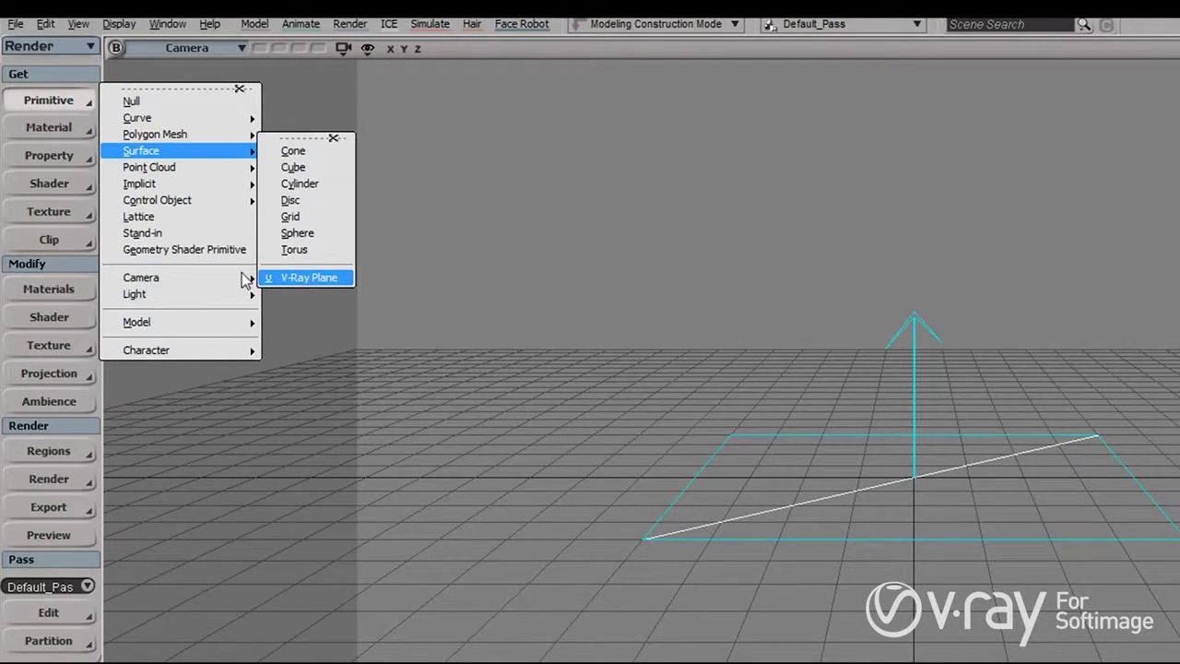
pyautogui.moveTo(230, 277)
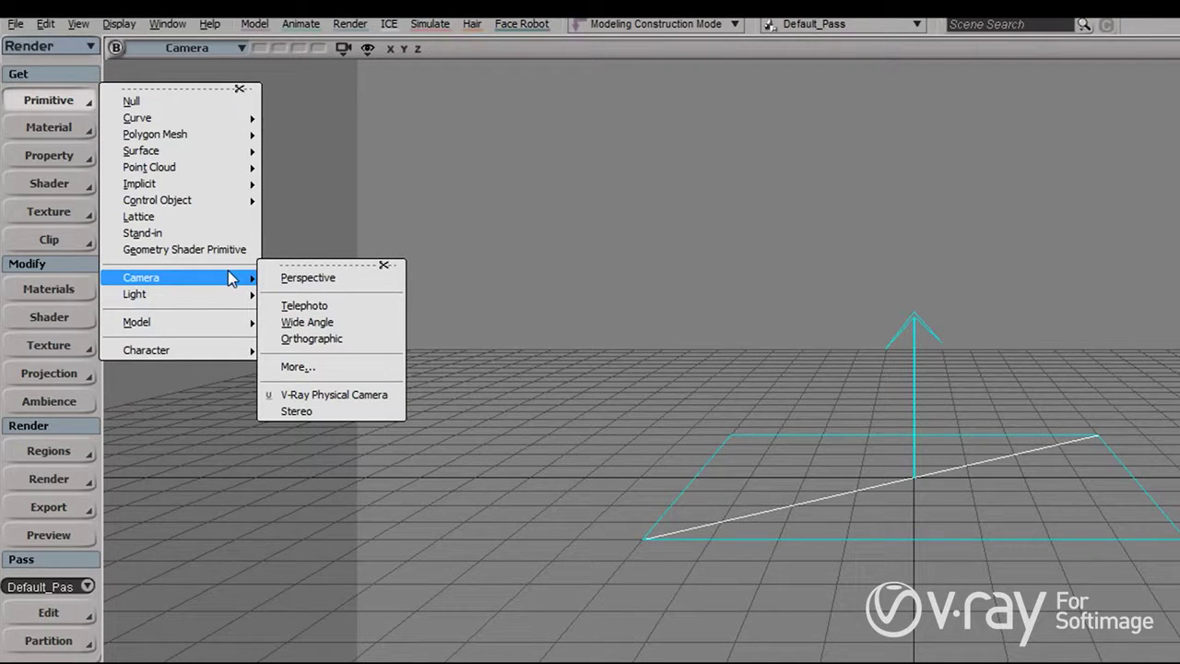
pyautogui.click(336, 395)
pyautogui.moveTo(277, 167); pyautogui.dragTo(467, 52)
pyautogui.scroll(-1, 646, 221)
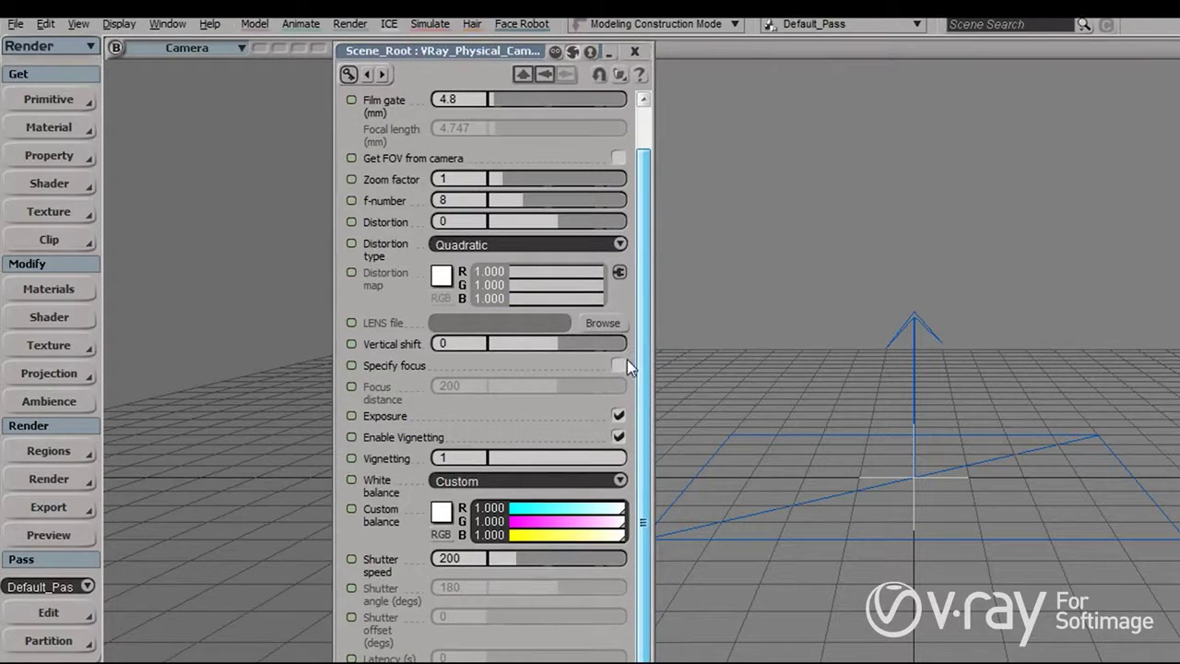
pyautogui.moveTo(653, 351); pyautogui.dragTo(695, 351)
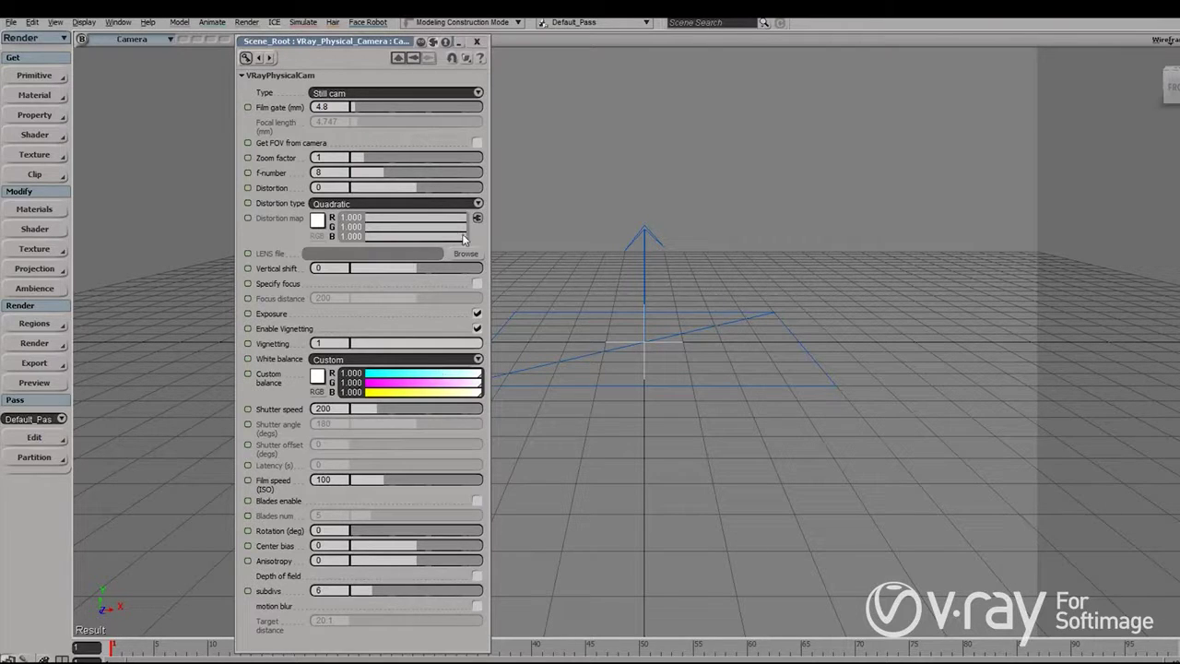
pyautogui.click(476, 43)
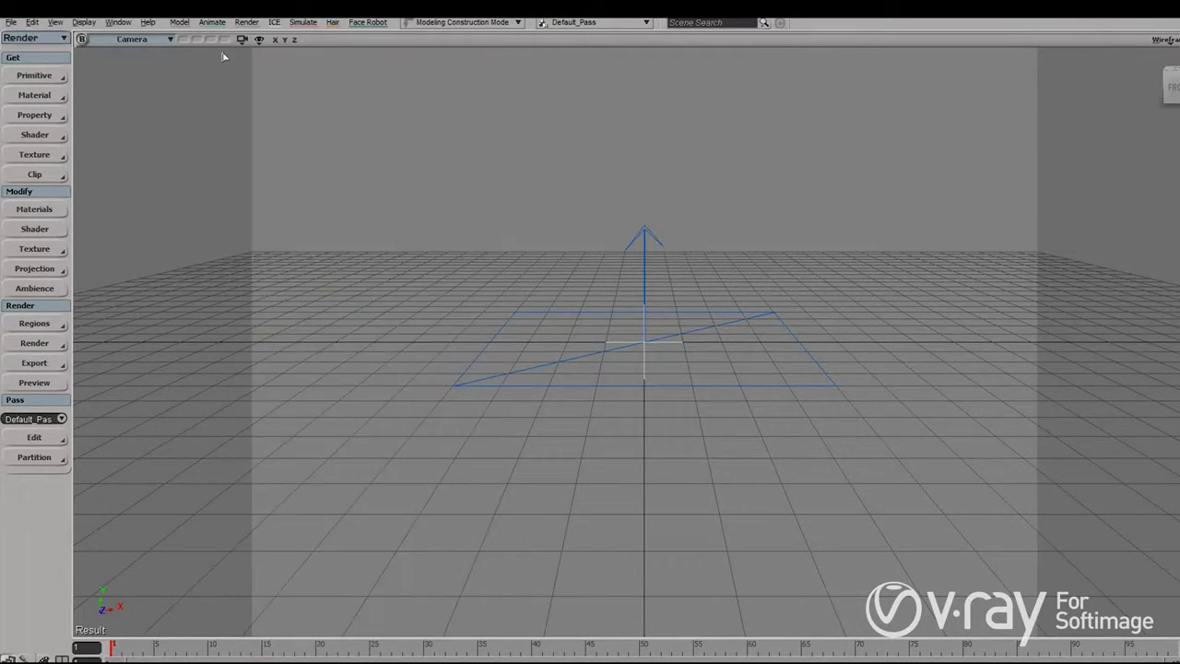
# - Examine which V-Ray lights, materials, object properties and shader types can be added to the scene
pyautogui.click(54, 77)
pyautogui.moveTo(127, 248)
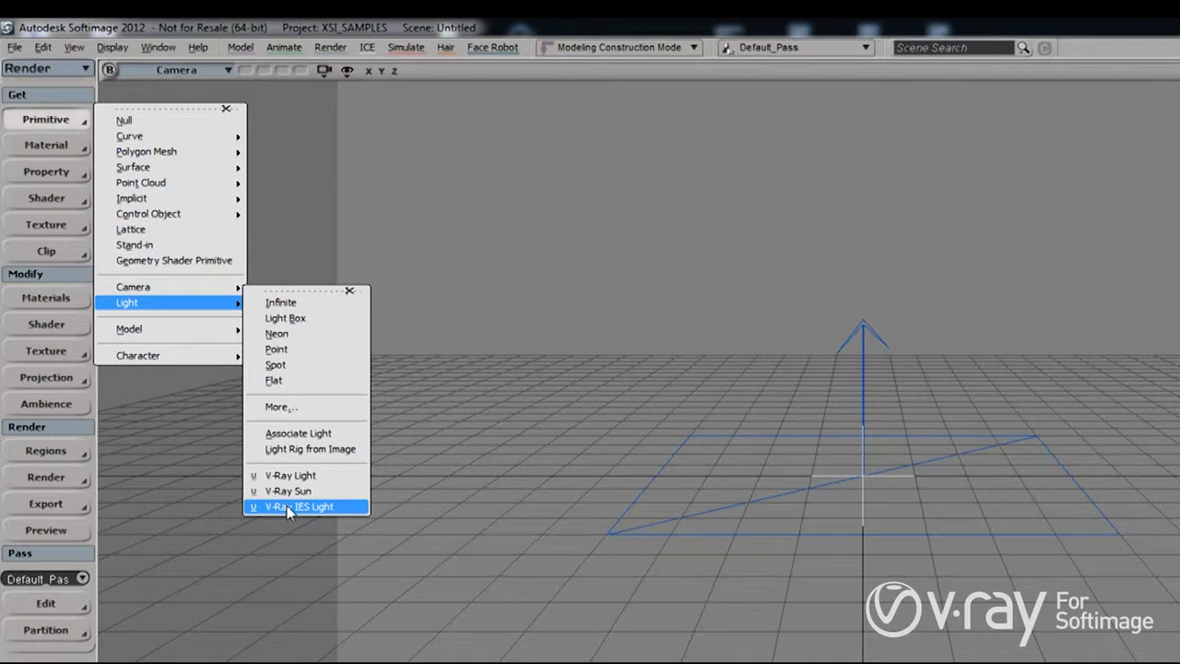
pyautogui.click(58, 145)
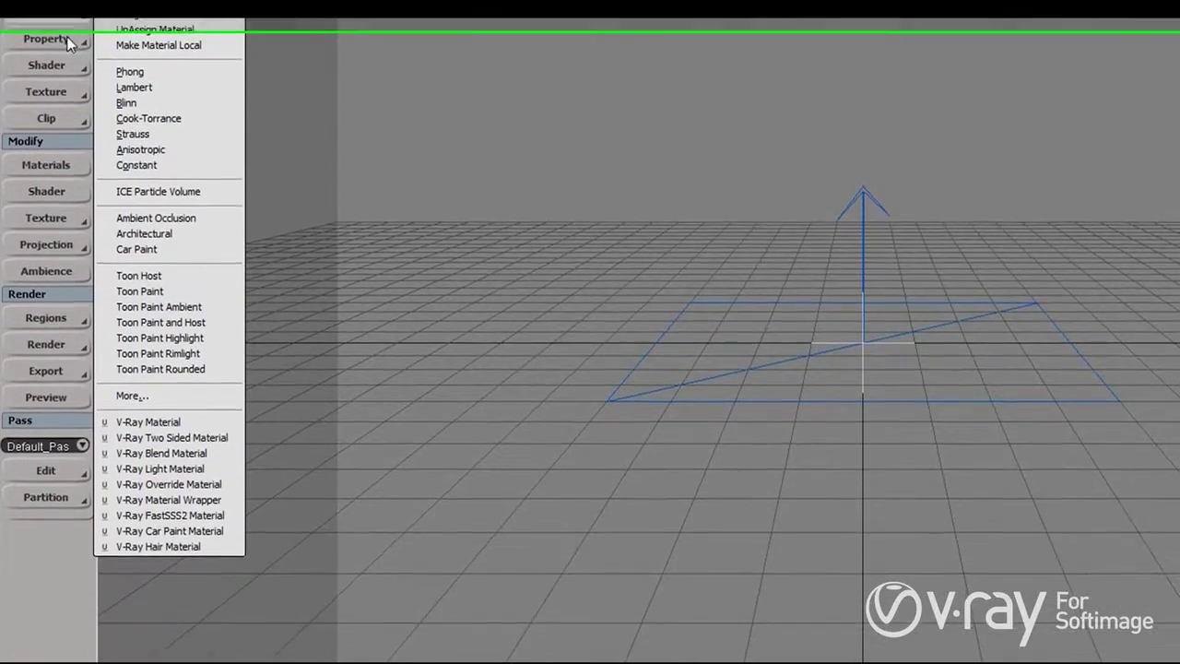
pyautogui.click(67, 175)
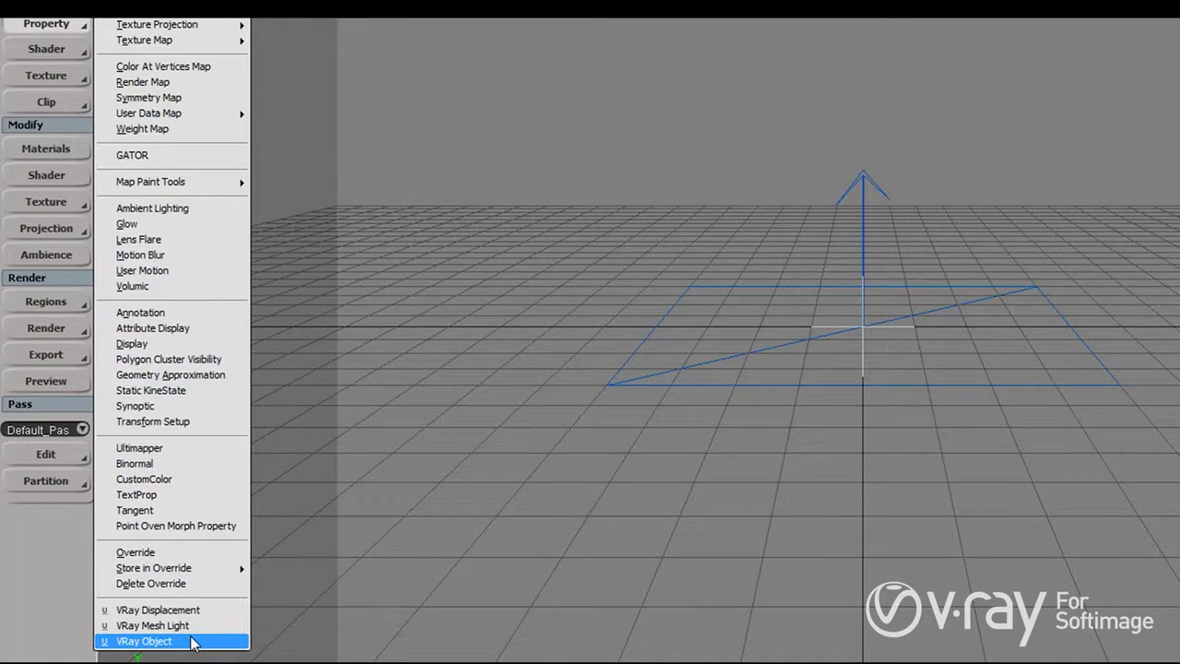
pyautogui.click(66, 51)
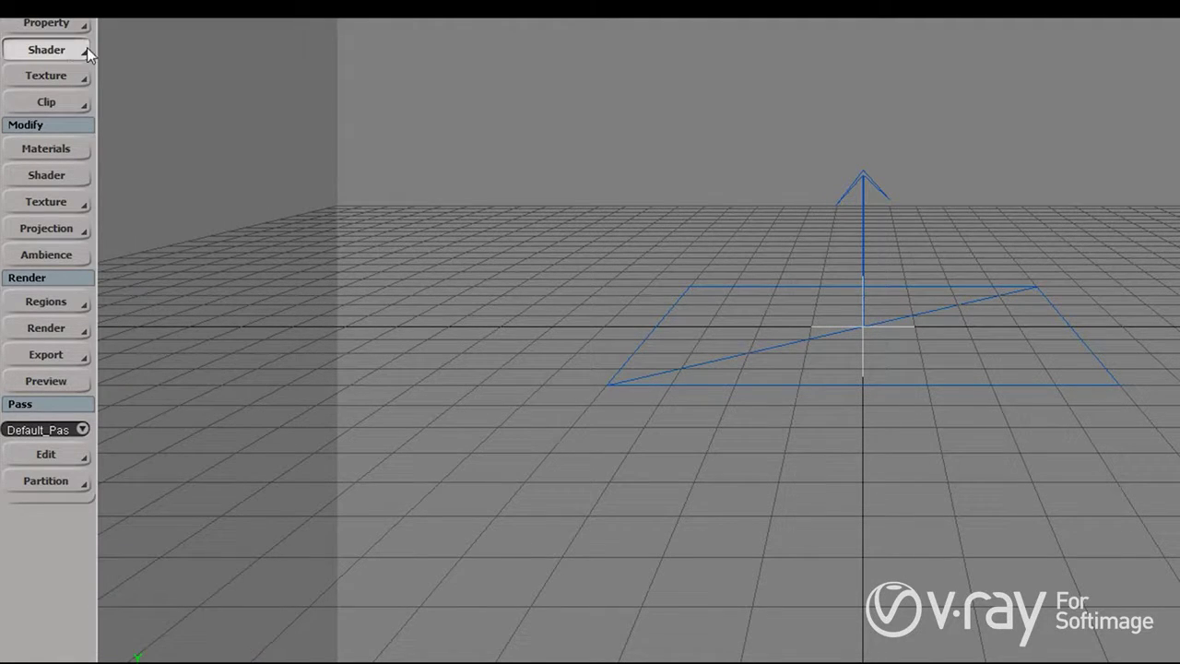
pyautogui.click(80, 49)
pyautogui.moveTo(173, 99)
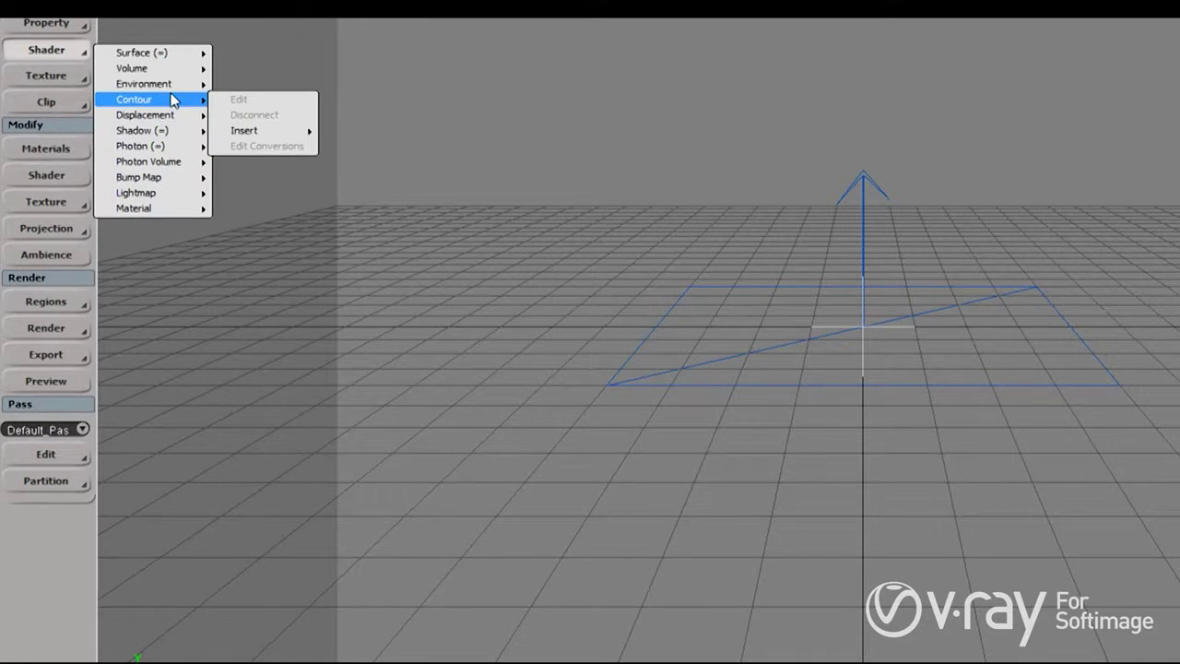
pyautogui.moveTo(179, 70)
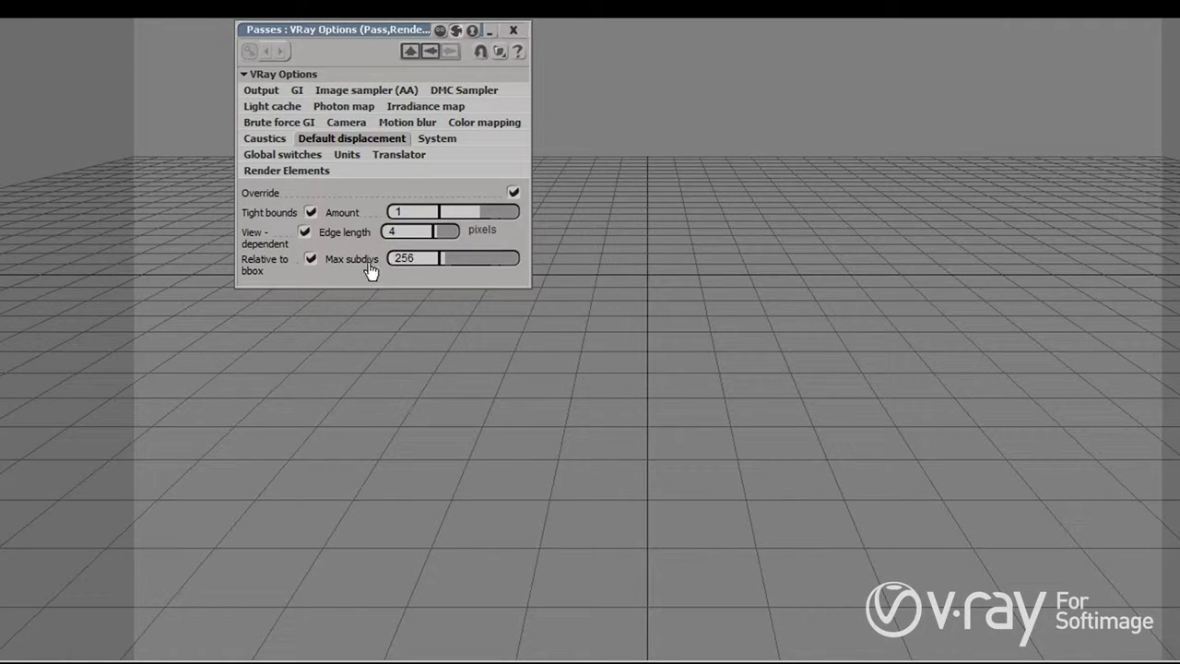
# - Review V-Ray's System options, including raycaster and render region settings, and the Global switches for lighting and materials
pyautogui.click(439, 141)
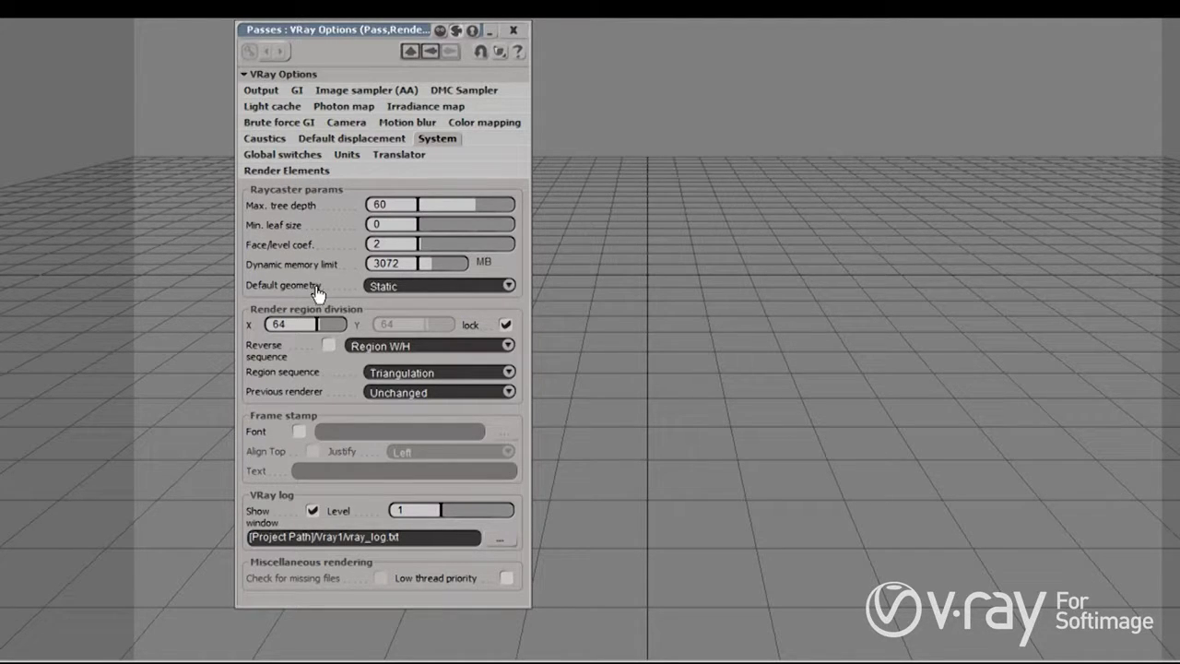
pyautogui.click(296, 325)
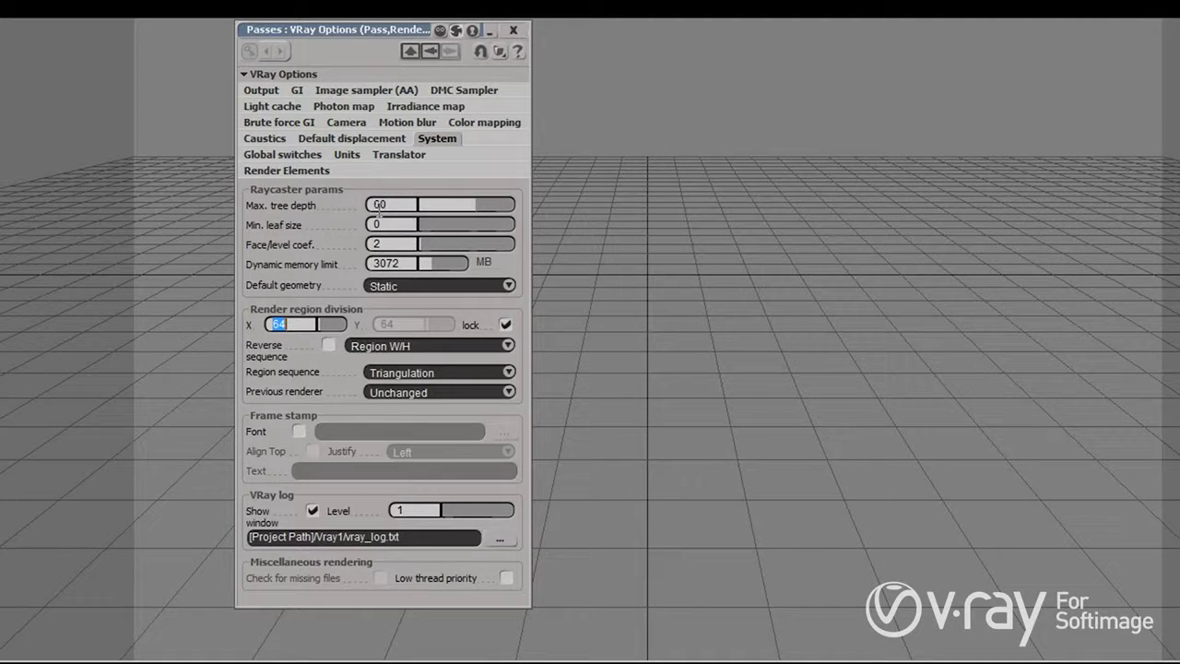
pyautogui.click(297, 155)
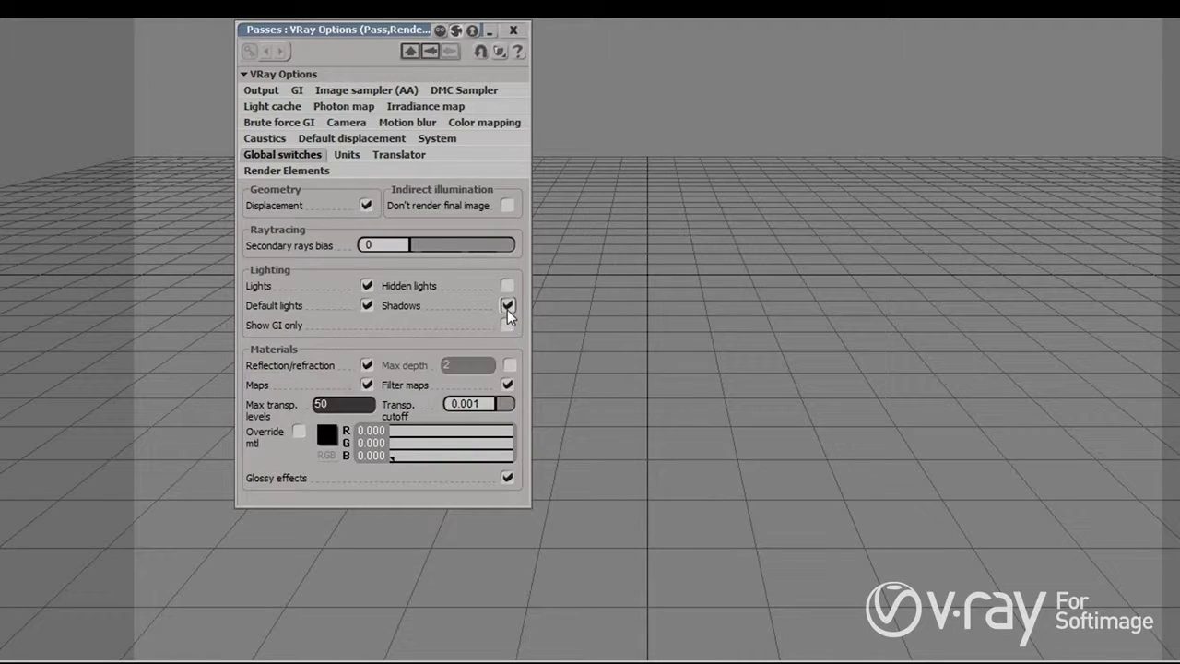
pyautogui.moveTo(320, 34); pyautogui.dragTo(367, 29)
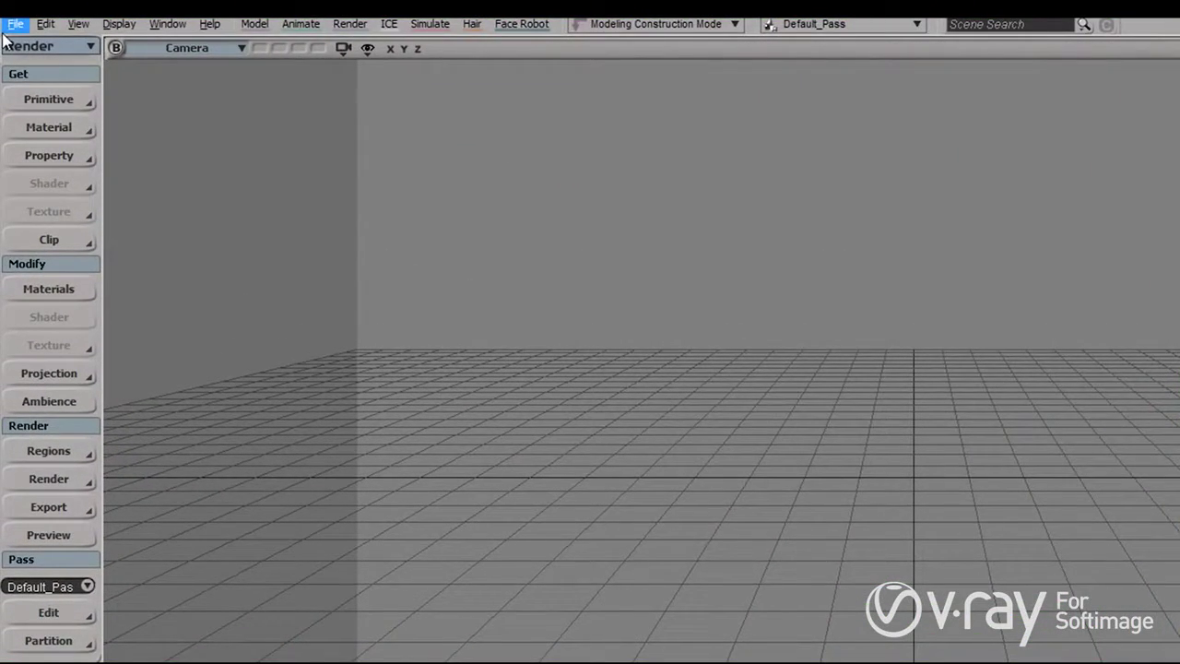
# - Review the options for exporting objects as a V-Ray mesh, close them, and check the .vrmesh and vrscene material import options
pyautogui.click(11, 26)
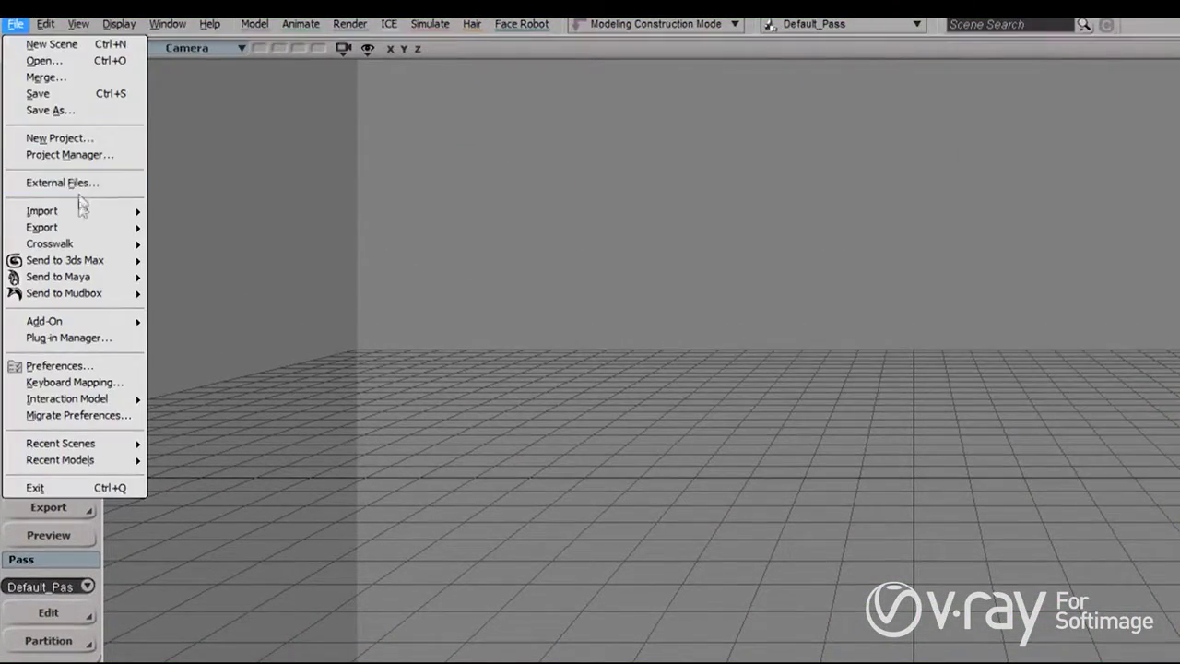
pyautogui.moveTo(80, 215)
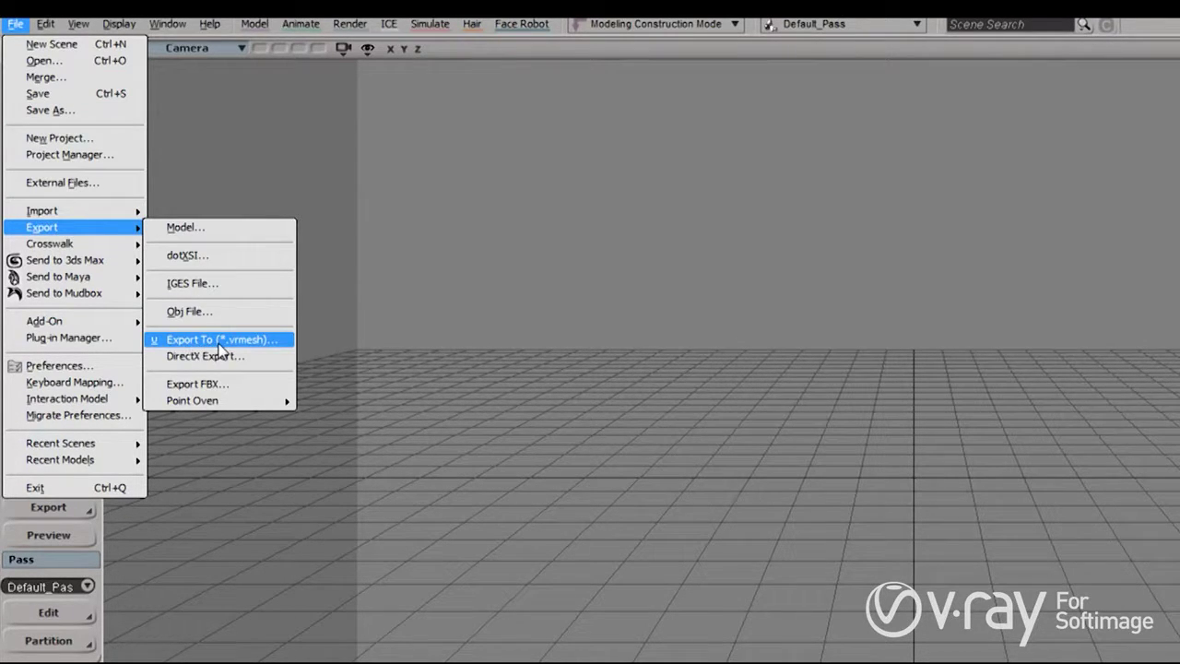
pyautogui.moveTo(129, 211)
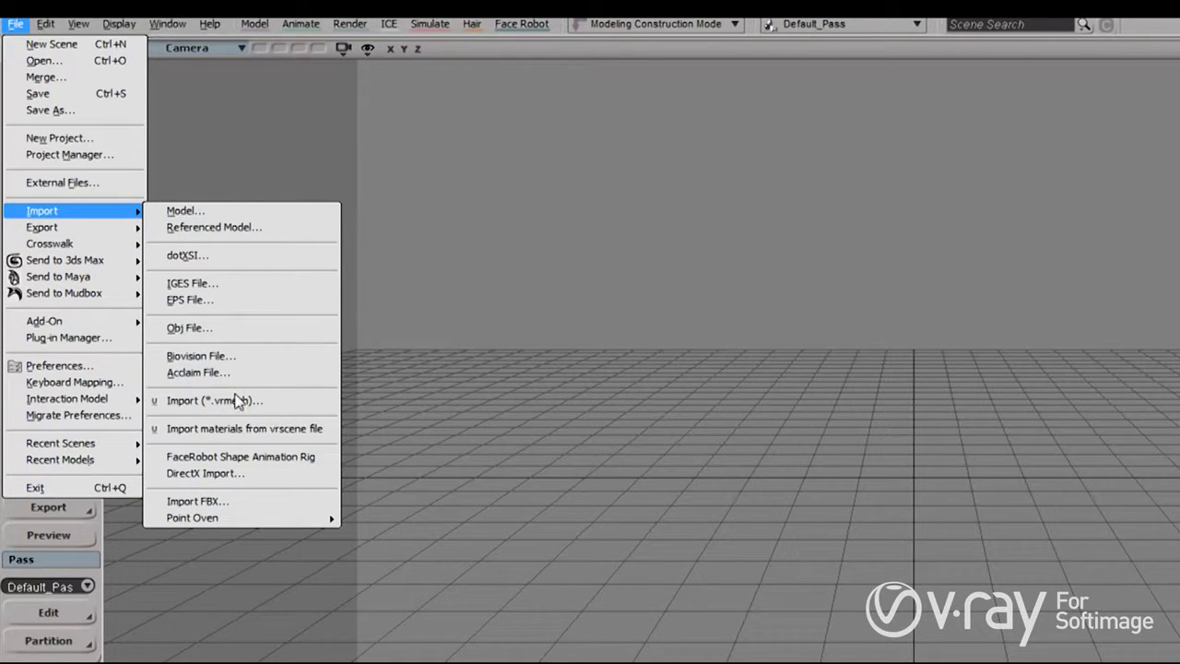
pyautogui.moveTo(111, 258)
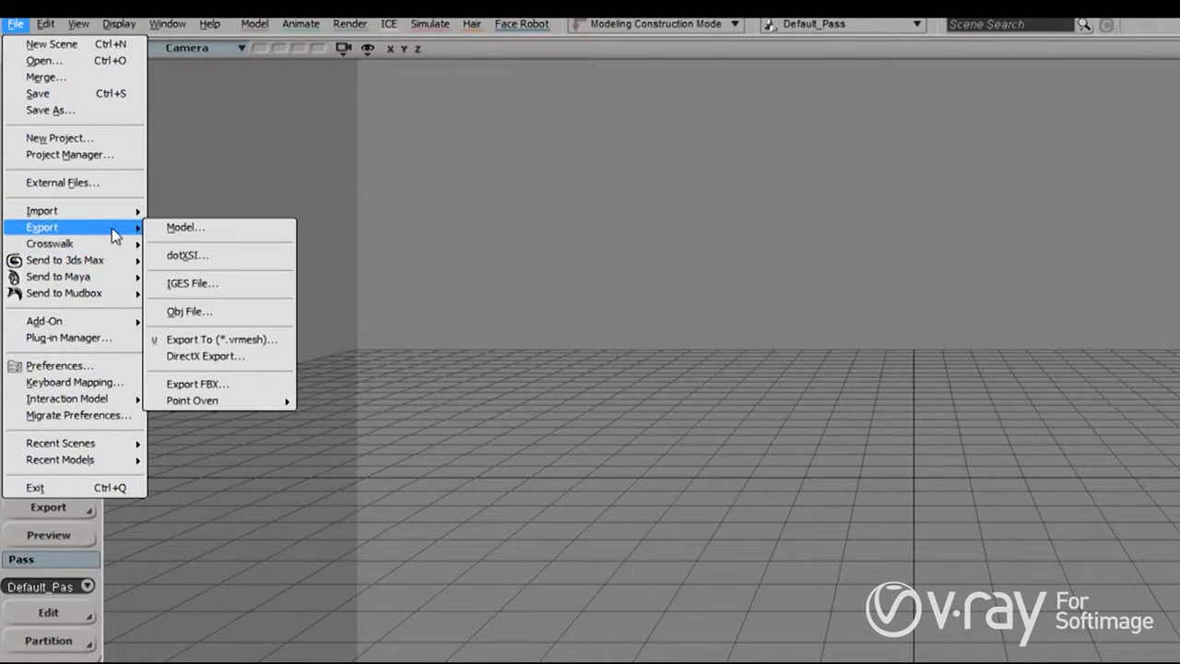
pyautogui.click(206, 343)
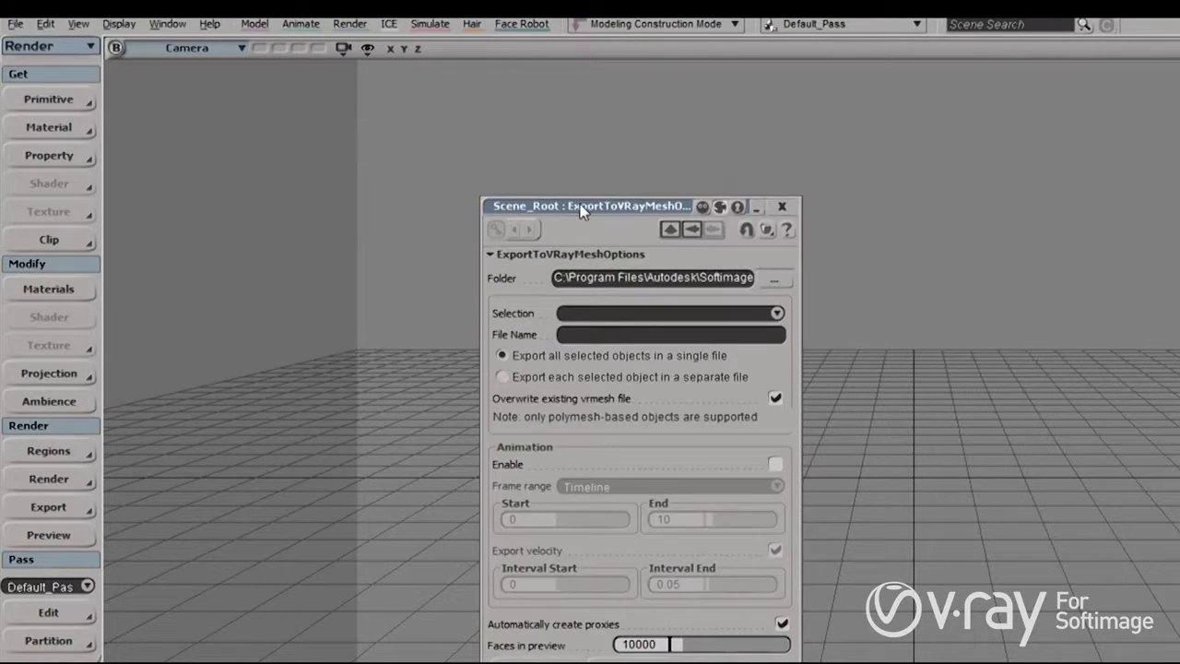
pyautogui.moveTo(579, 205); pyautogui.dragTo(817, 204)
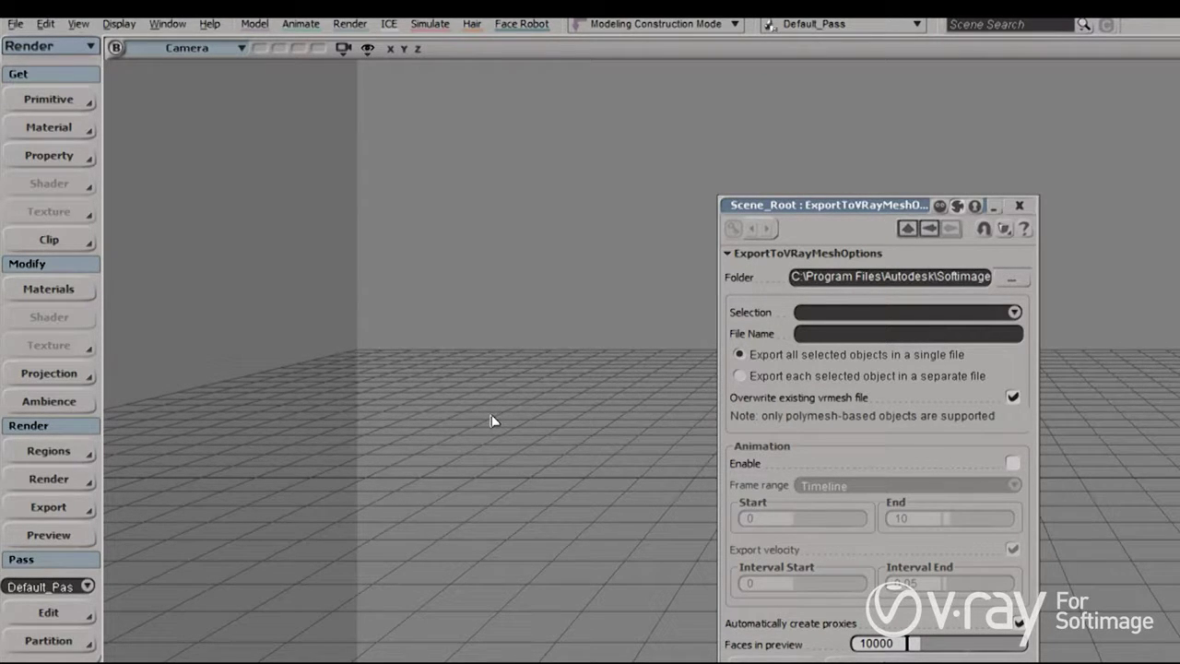
pyautogui.click(904, 644)
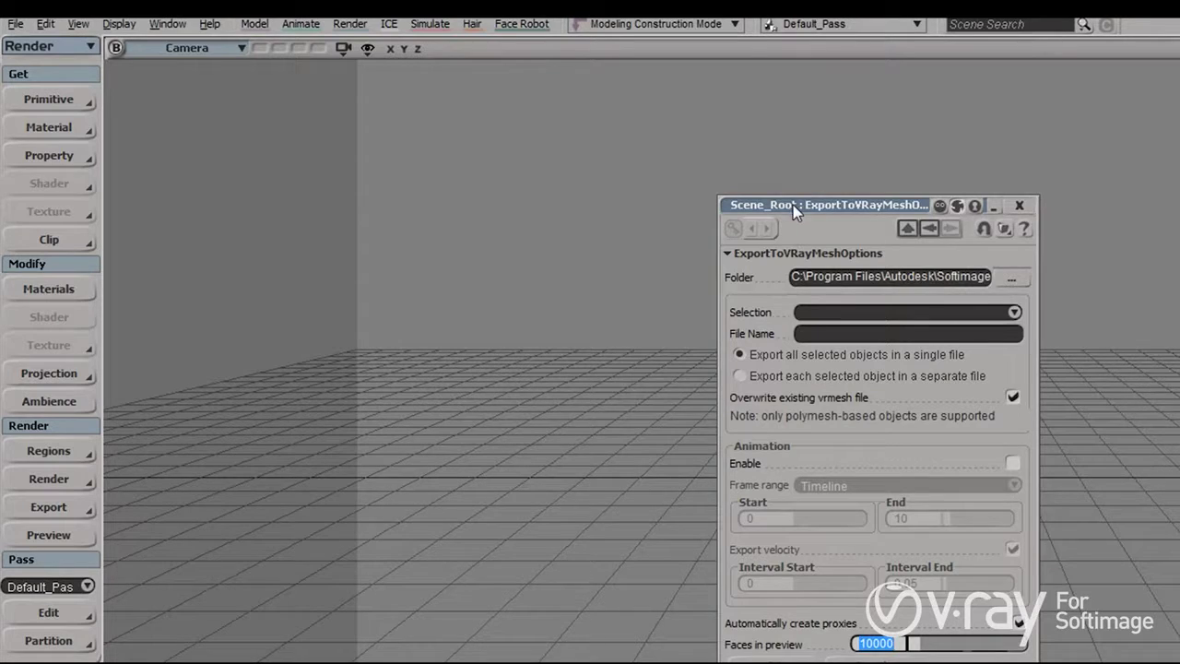
pyautogui.moveTo(793, 204); pyautogui.dragTo(729, 201)
pyautogui.click(955, 201)
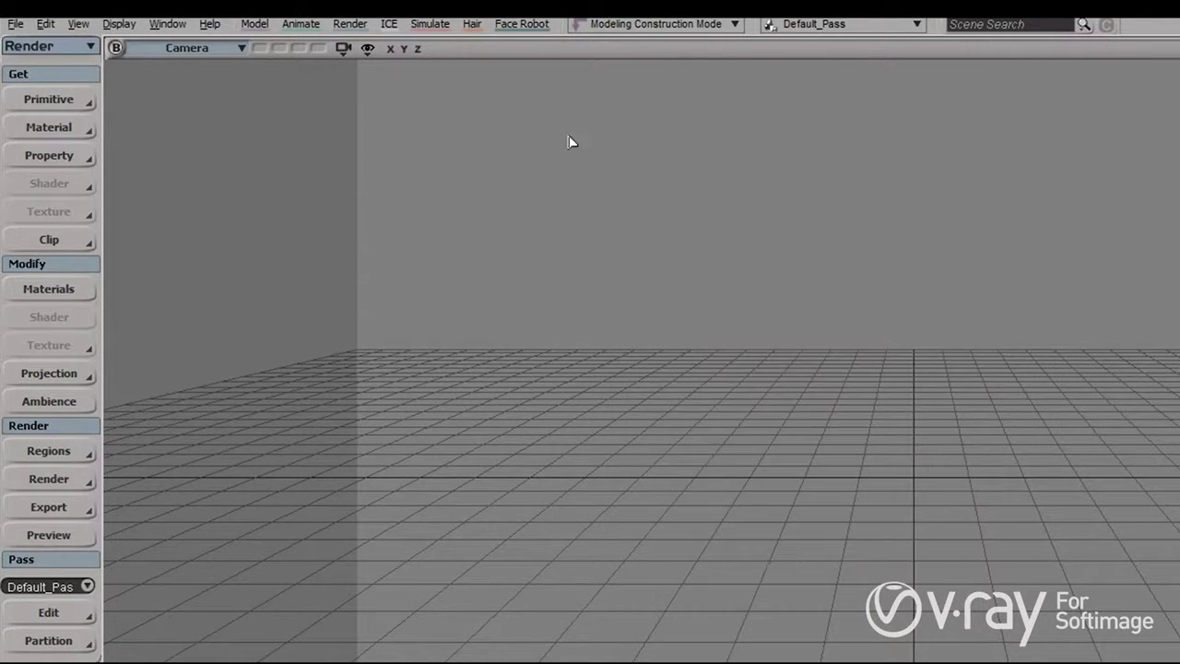
pyautogui.click(15, 24)
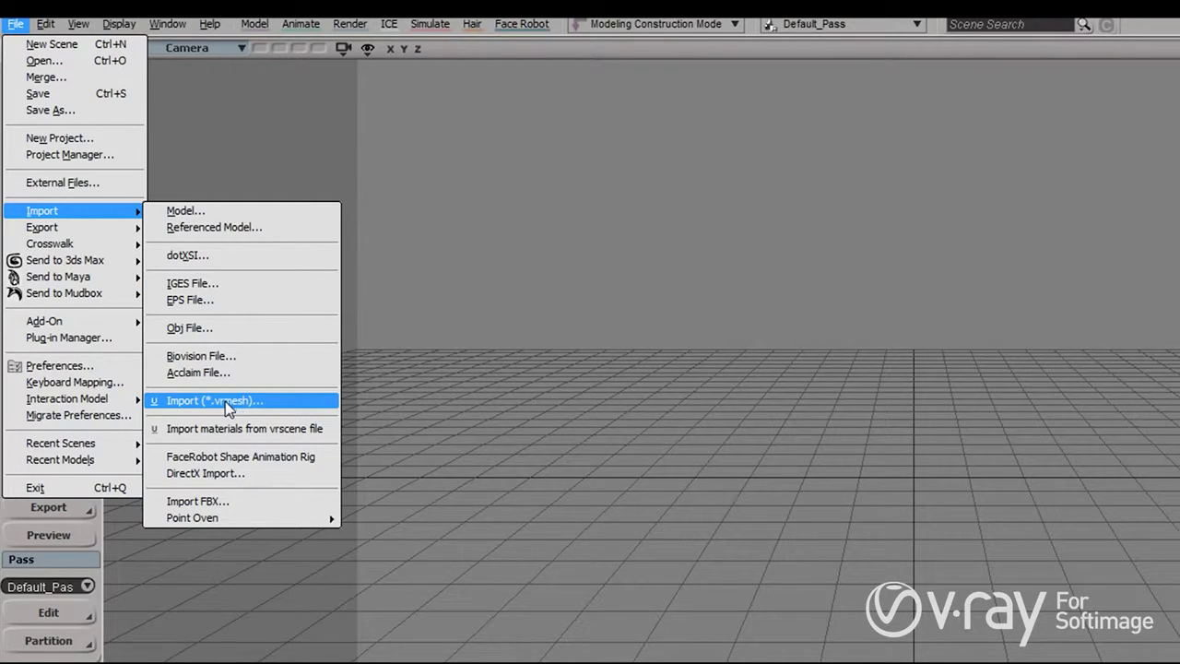
pyautogui.click(564, 389)
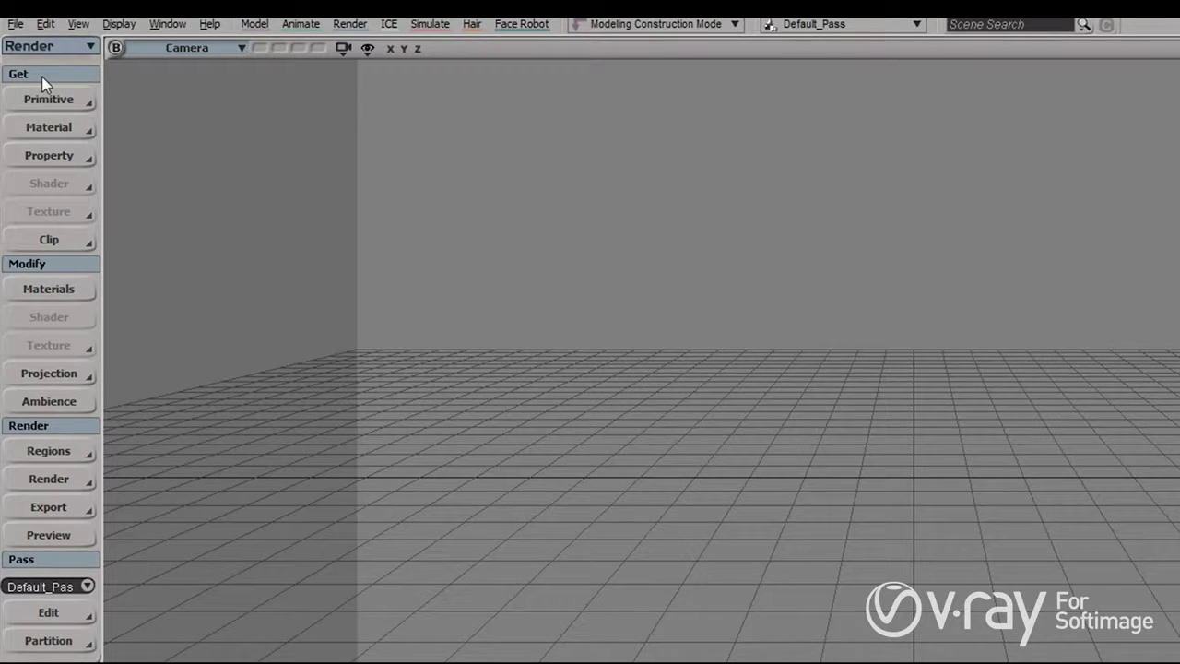
# - Add a V-Ray Plane surface primitive to the scene
pyautogui.click(54, 103)
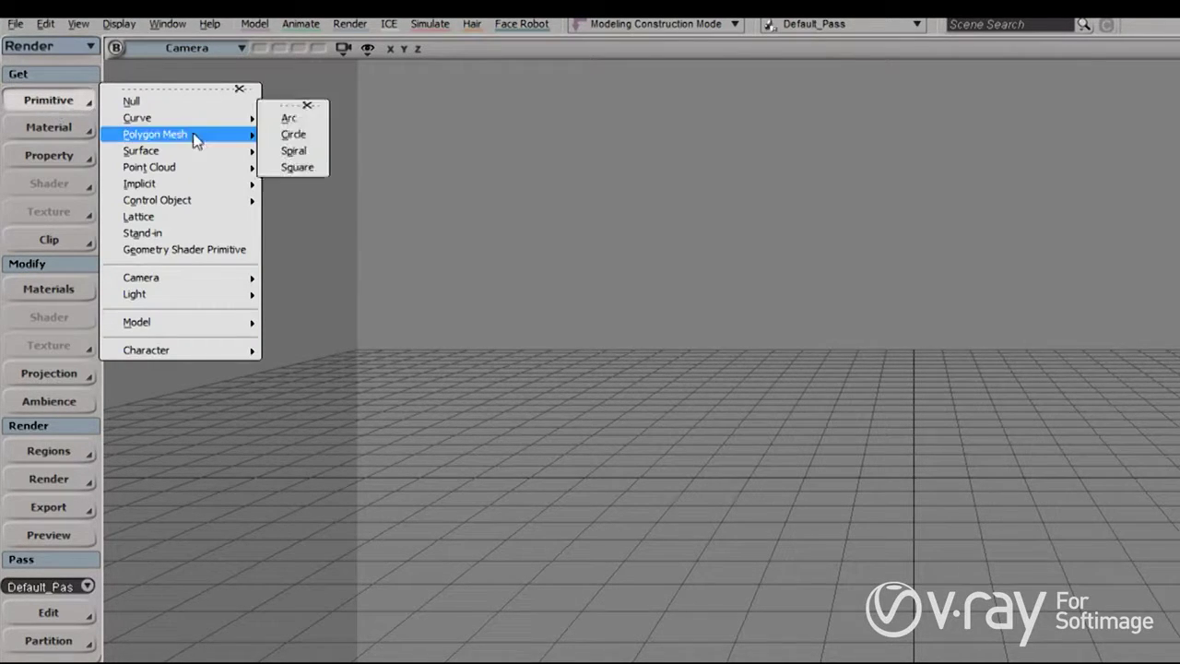
pyautogui.moveTo(199, 135)
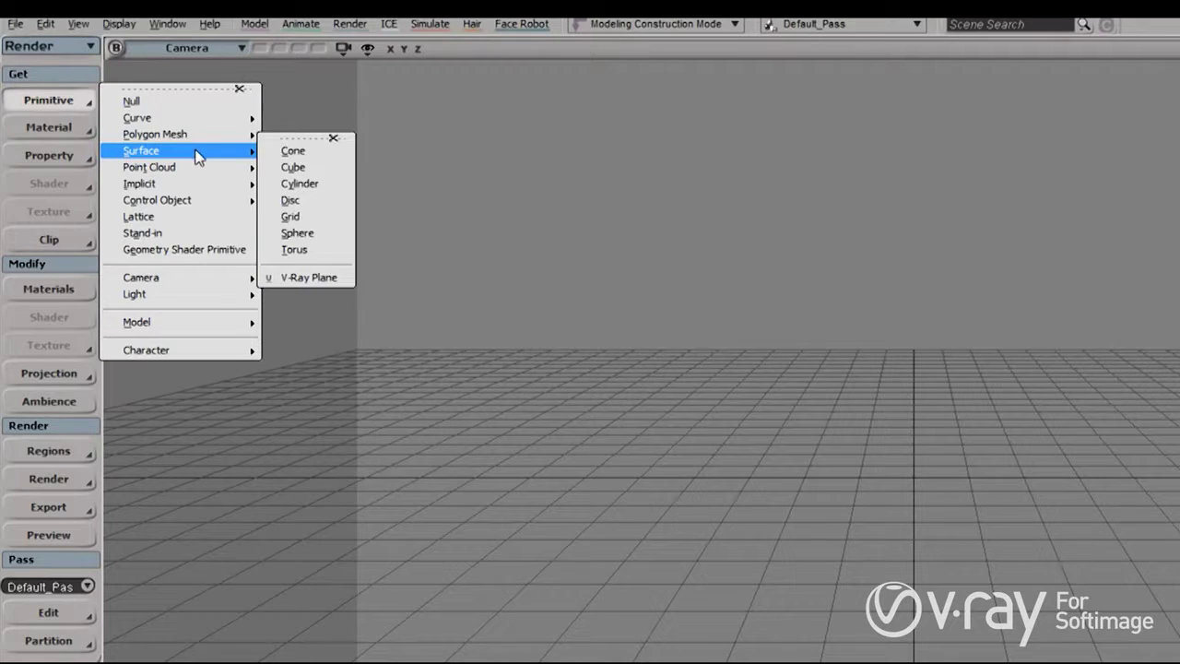
pyautogui.click(302, 279)
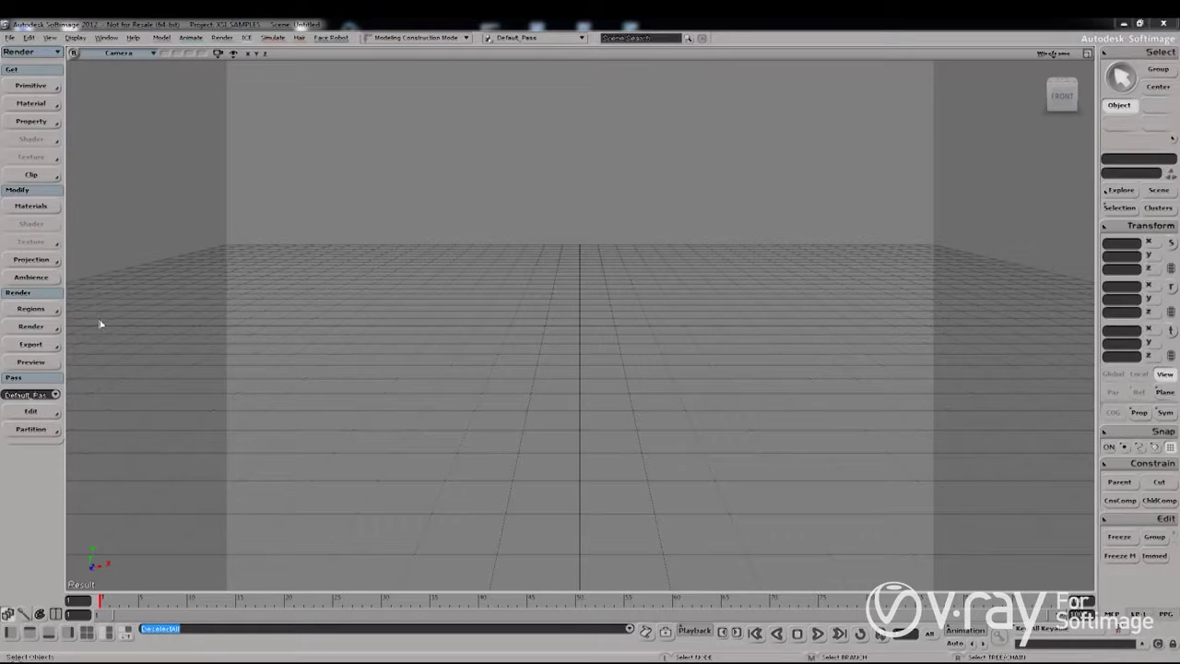
# - Review the scene render options for renderer, output, frame range and resolution, close them, and check the other available render commands
pyautogui.click(56, 337)
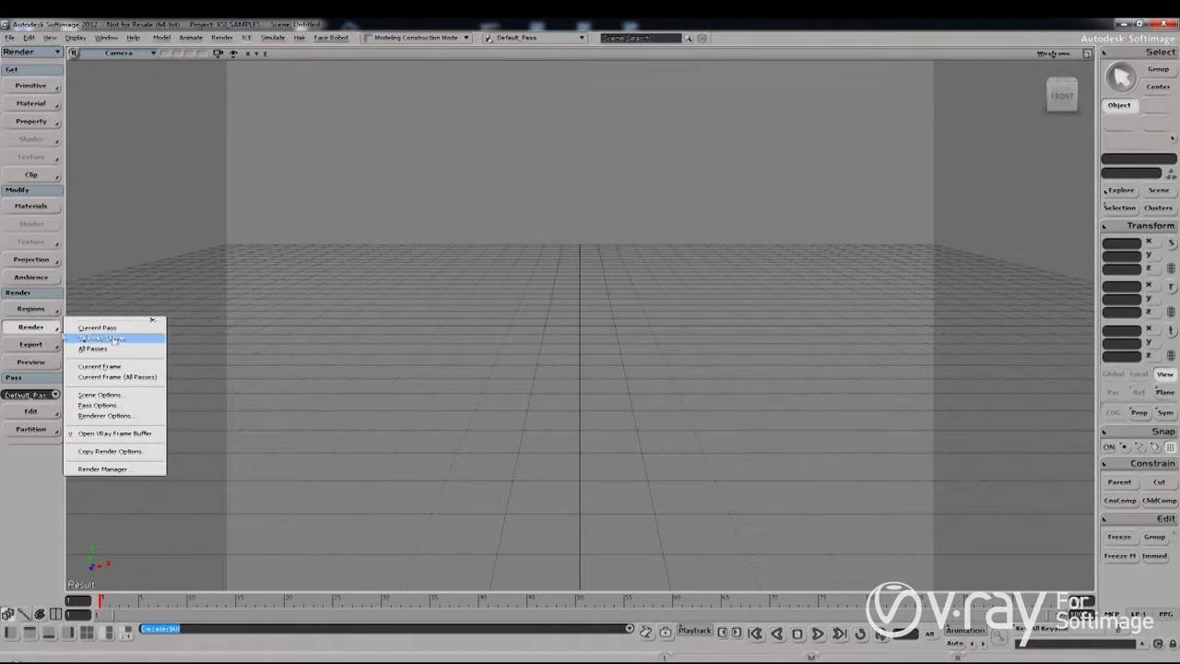
pyautogui.click(124, 399)
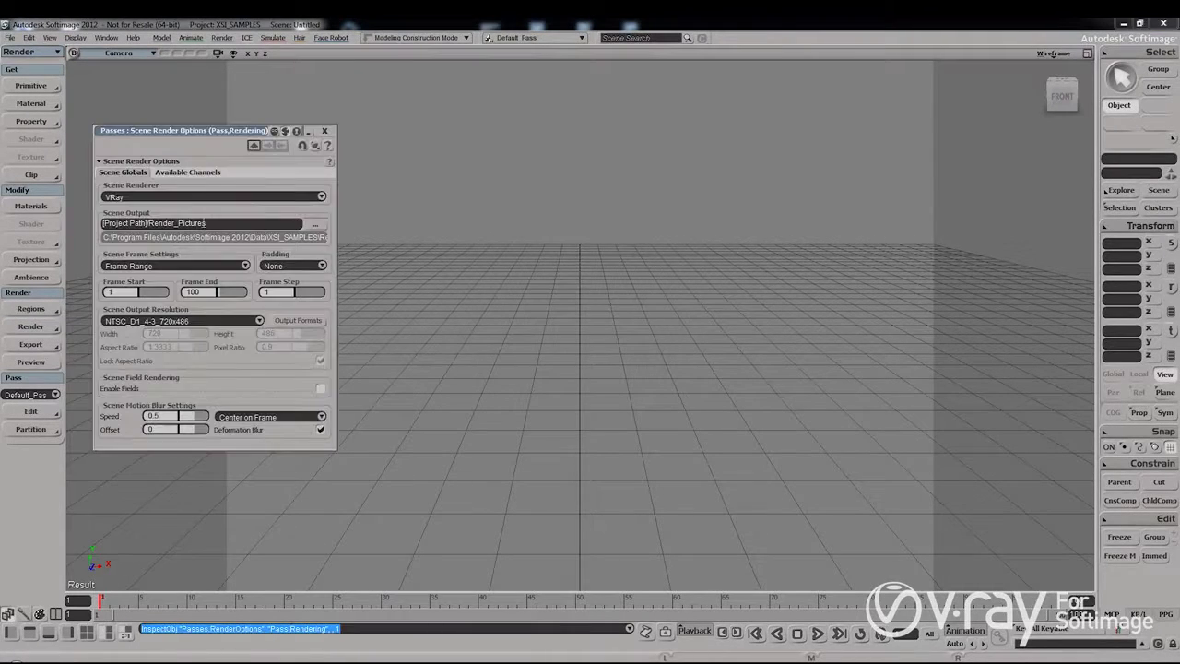
pyautogui.click(324, 132)
pyautogui.click(46, 326)
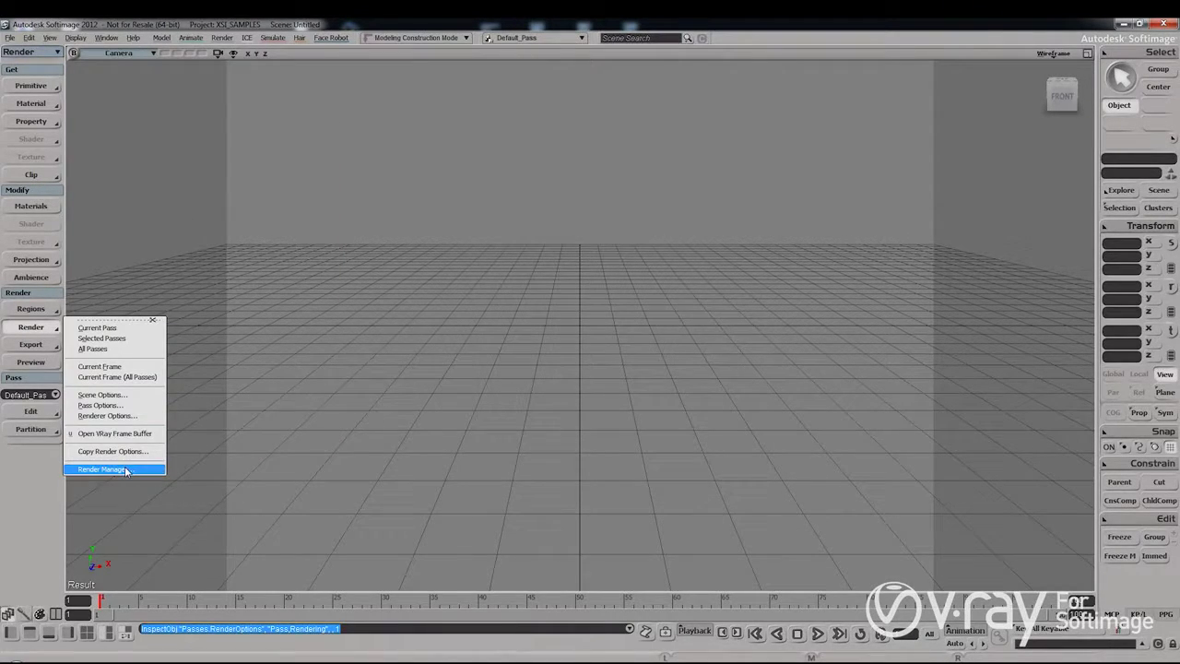
pyautogui.click(101, 405)
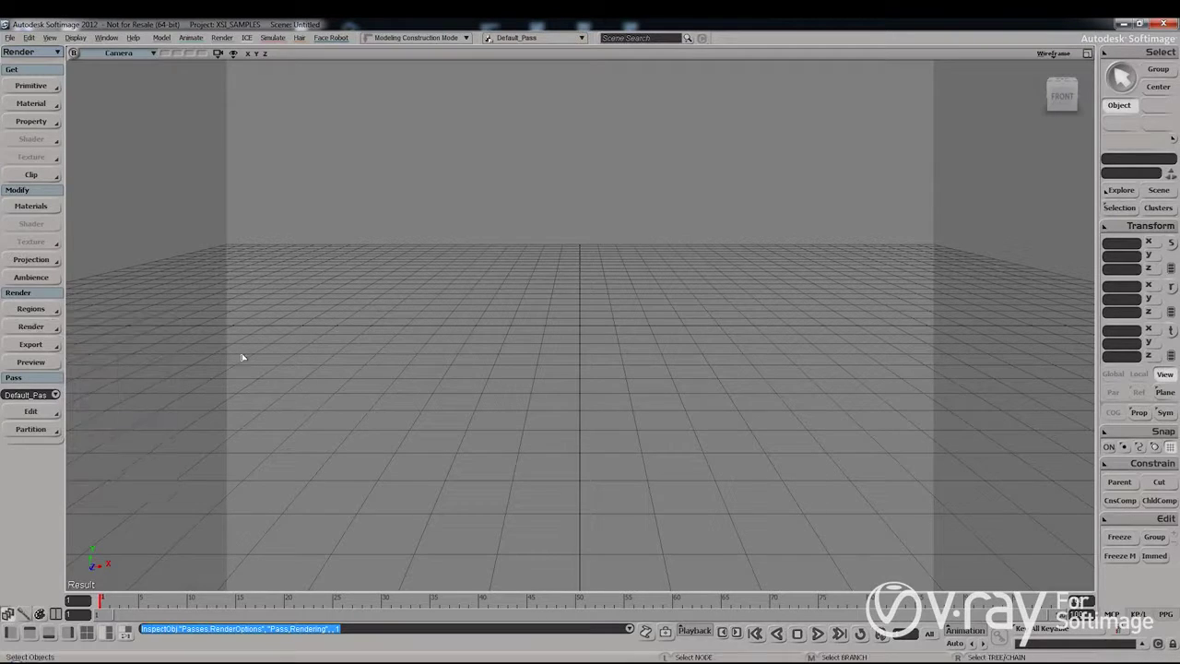
# - Examine the V-Ray frame buffer's controls, including its color corrections, the RGB color and Alpha channel choices, and the PDPlayer link
pyautogui.moveTo(164, 123); pyautogui.dragTo(368, 150)
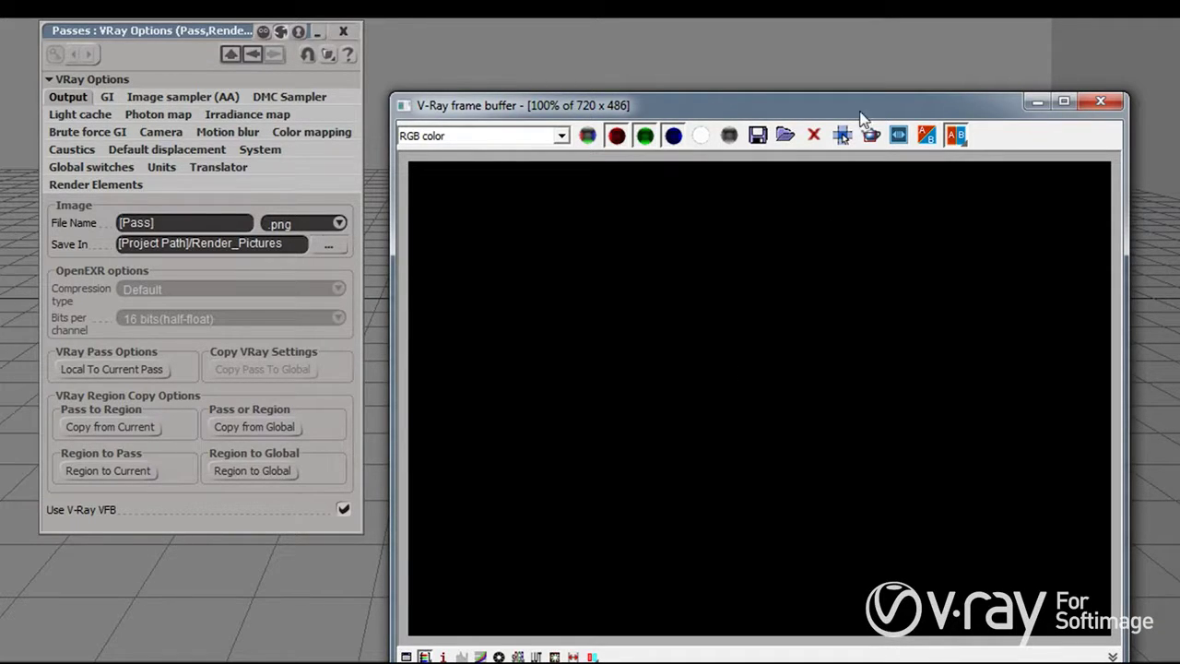
pyautogui.click(840, 136)
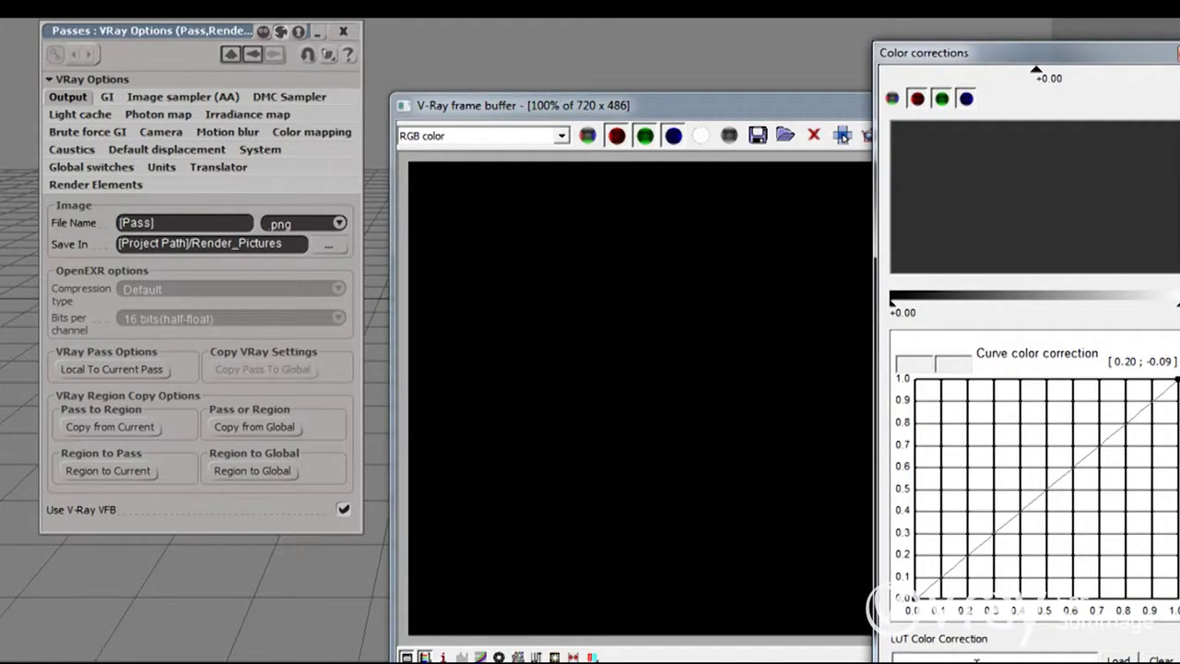
pyautogui.moveTo(1036, 55); pyautogui.dragTo(1164, 56)
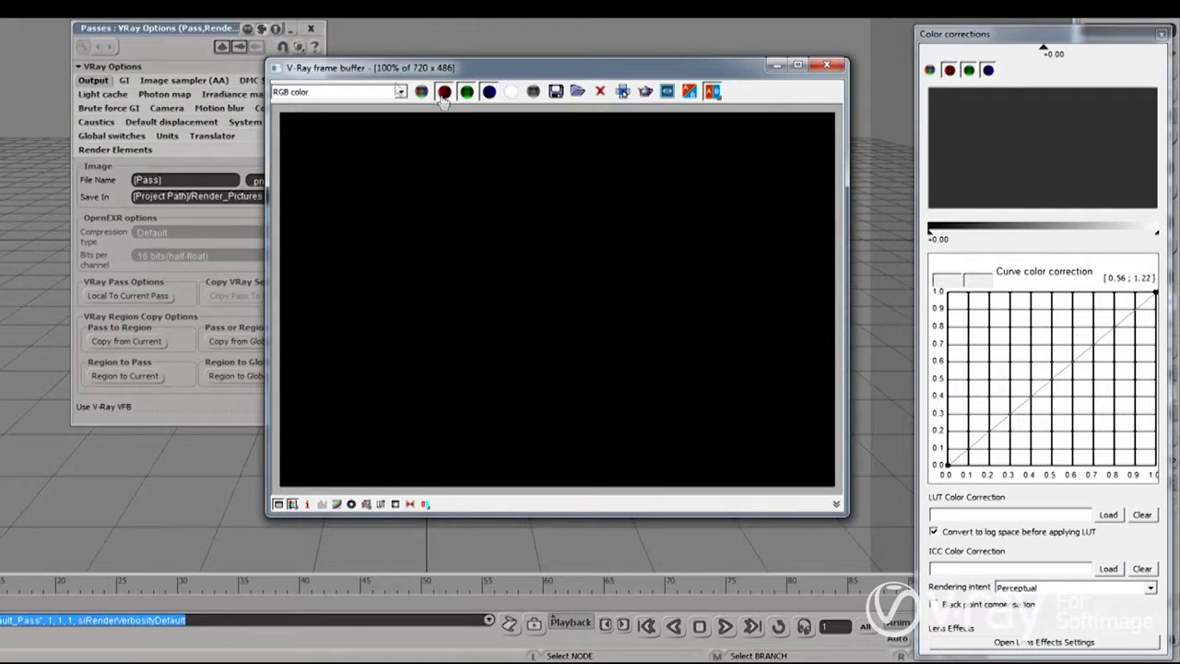
pyautogui.click(321, 92)
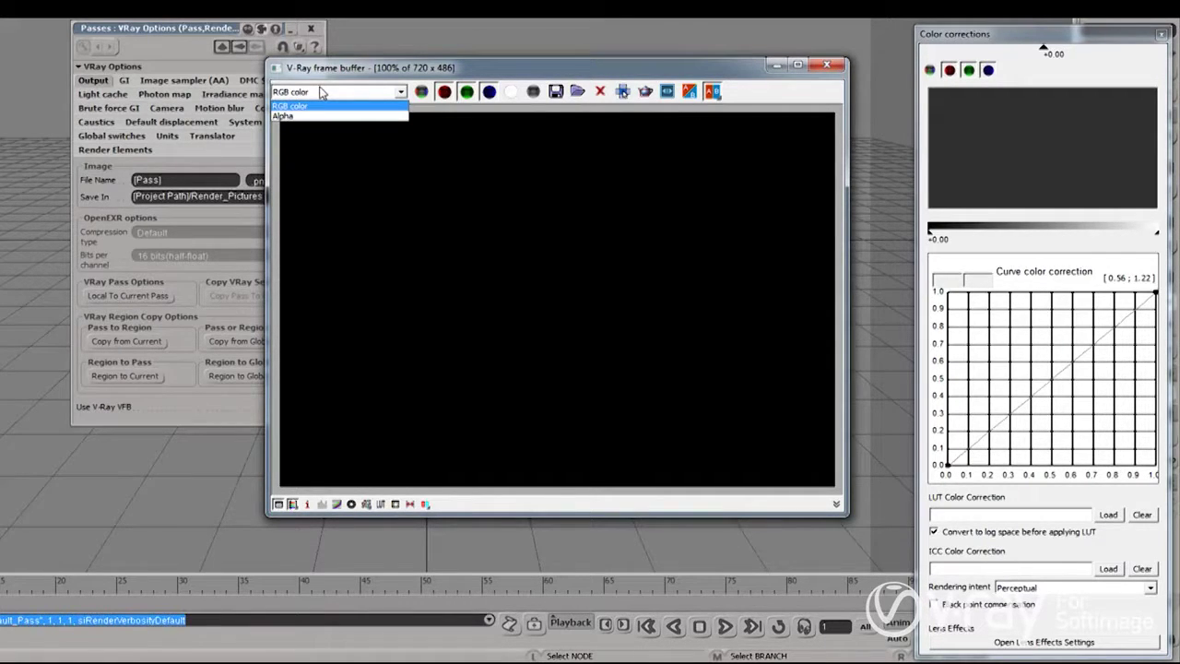
pyautogui.click(369, 147)
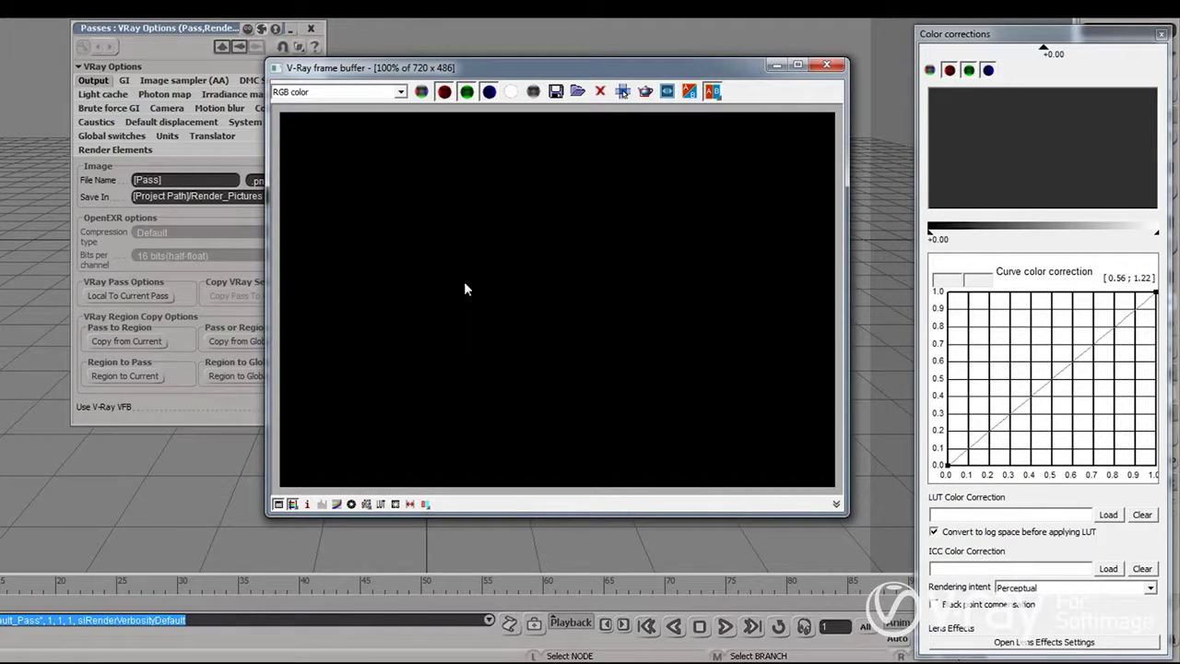
pyautogui.click(665, 95)
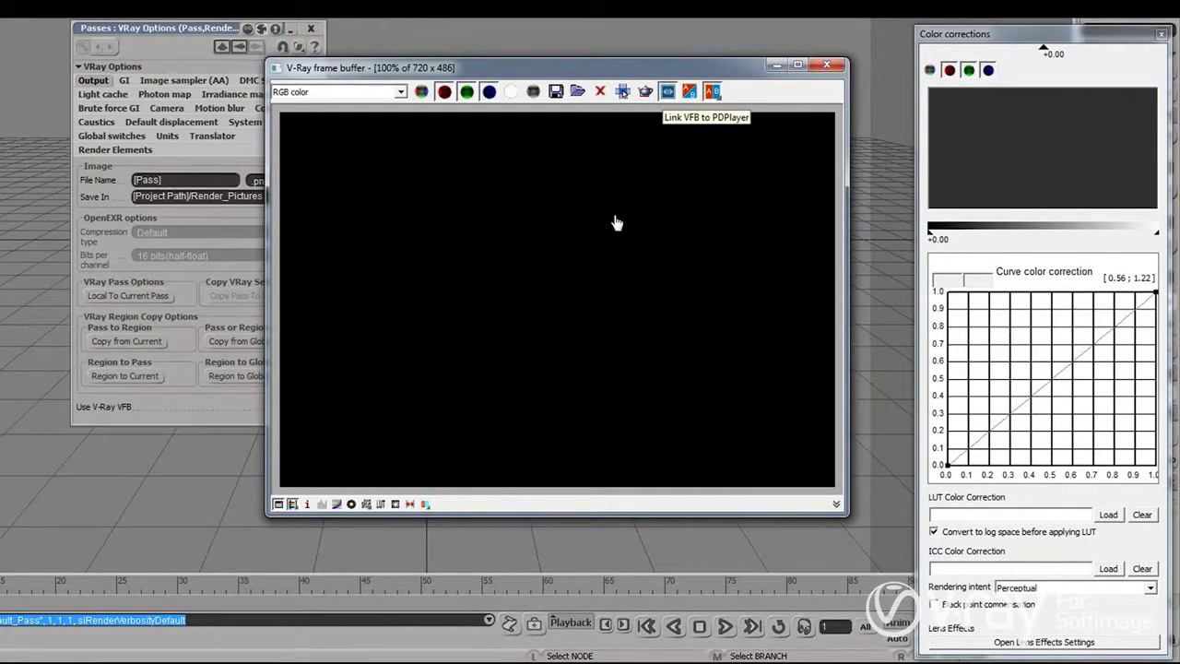